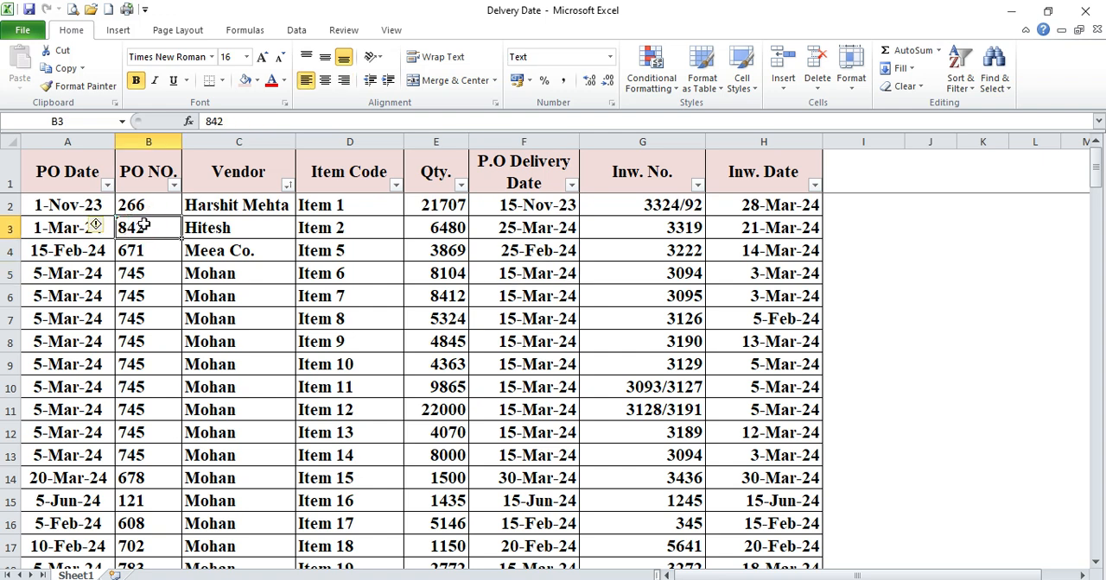
Review the purchase order table's headers and sample rows, comparing the order columns from PO Date to P.O Delivery Date with the inward columns
{"action": "left_click", "coordinate": [237, 272]}
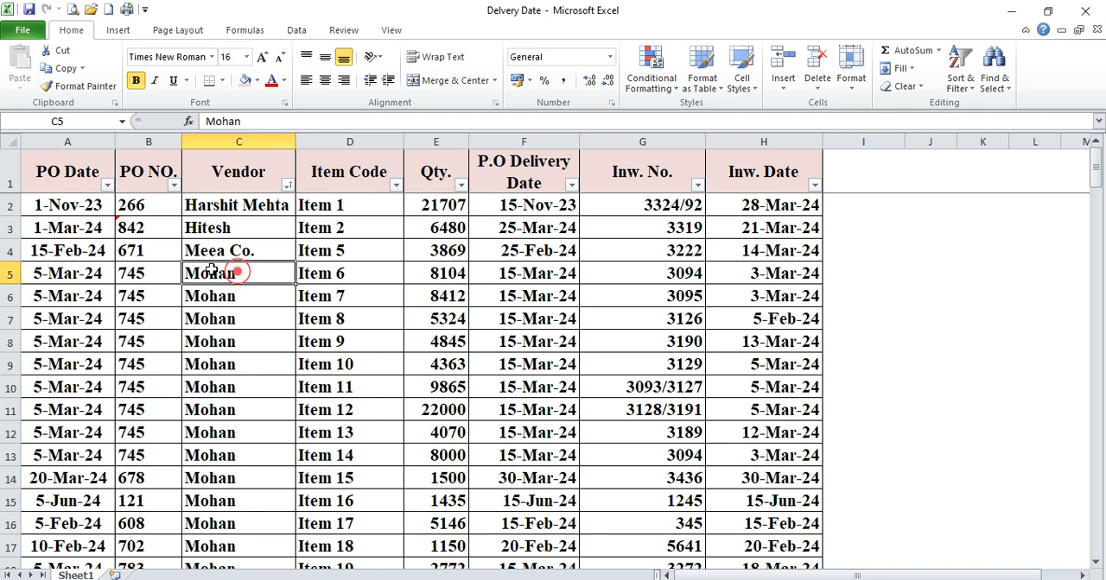
{"action": "left_click", "coordinate": [10, 273]}
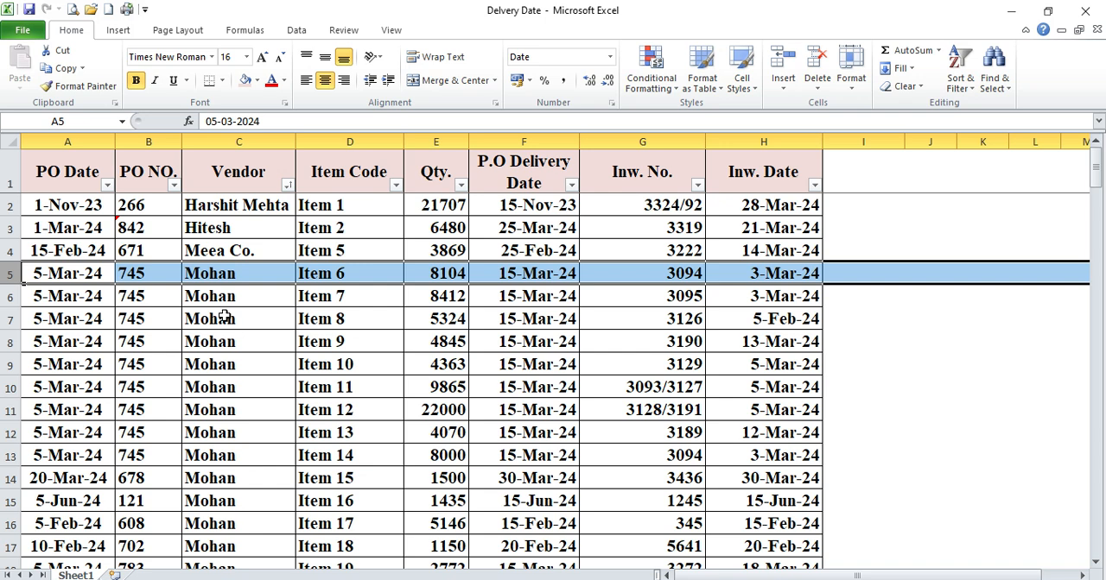
{"action": "left_click", "coordinate": [74, 177]}
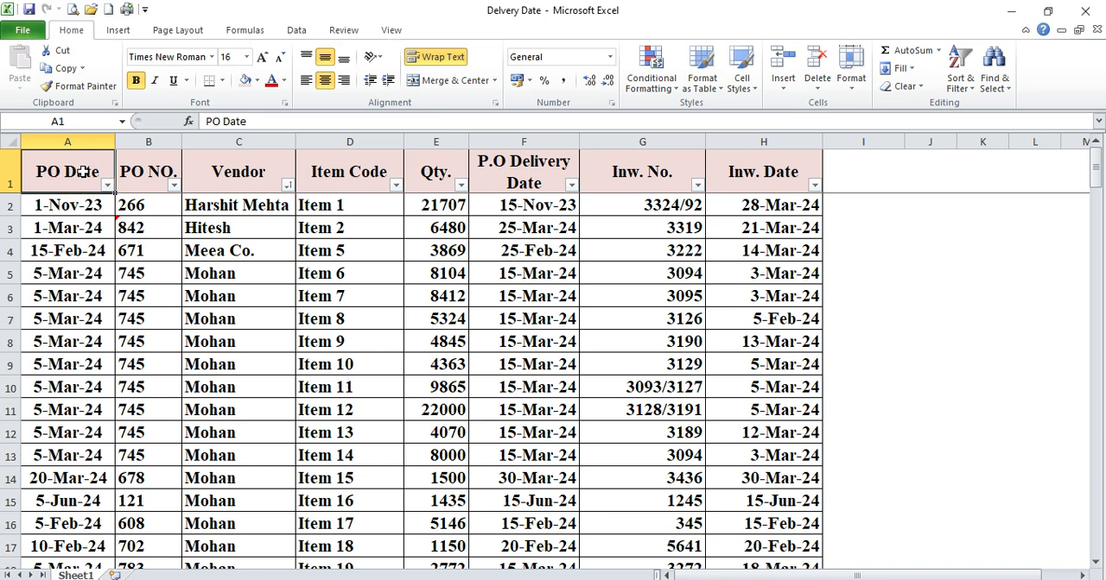
{"action": "left_click_drag", "start_coordinate": [82, 173], "coordinate": [748, 248]}
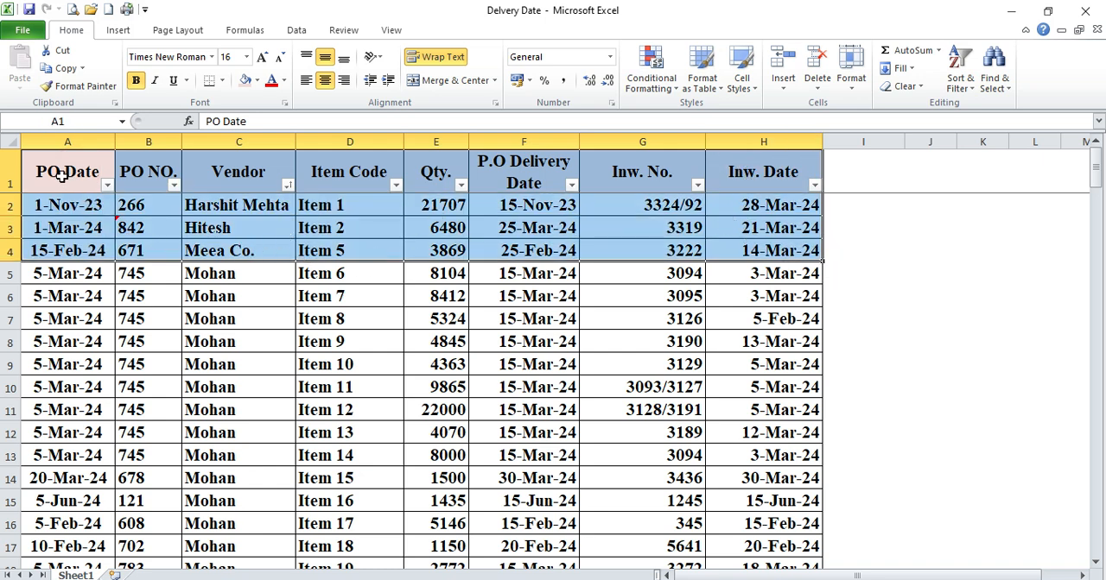
{"action": "left_click_drag", "start_coordinate": [63, 175], "coordinate": [792, 257]}
{"action": "left_click_drag", "start_coordinate": [4, 186], "coordinate": [7, 208]}
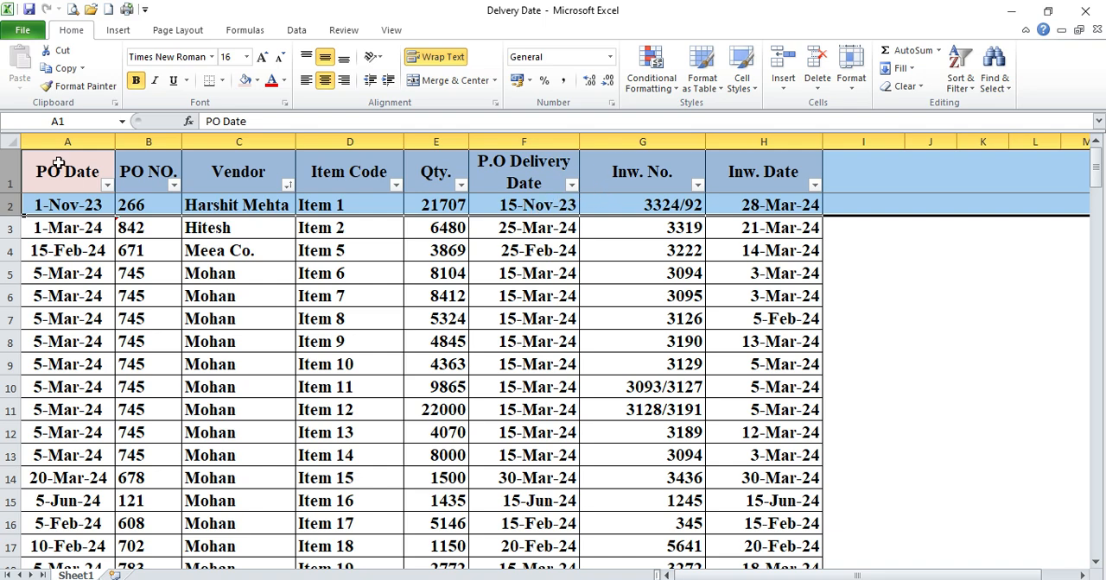
{"action": "left_click_drag", "start_coordinate": [59, 142], "coordinate": [513, 145]}
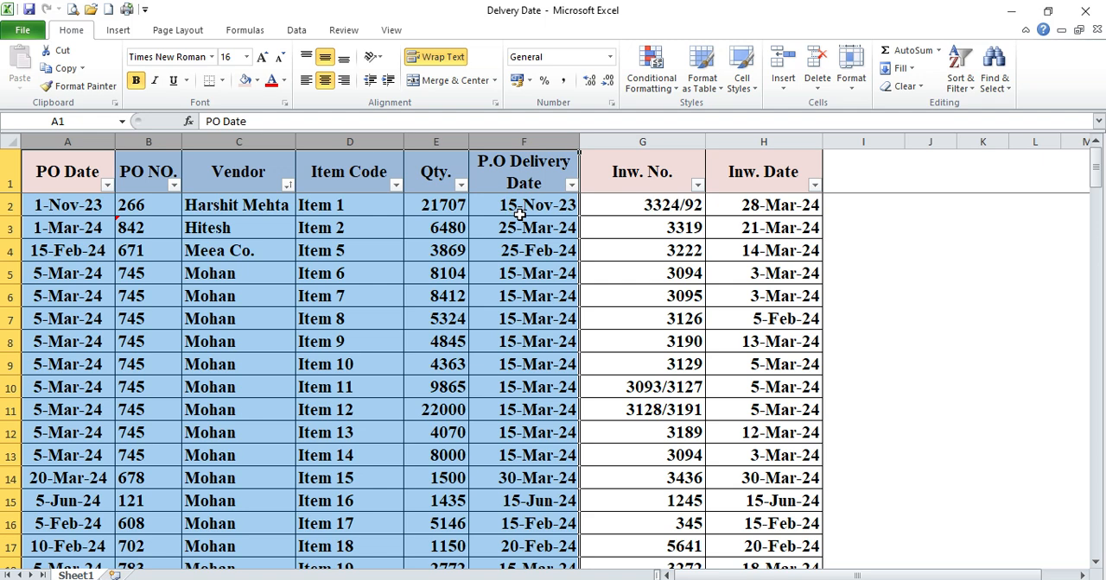
{"action": "left_click", "coordinate": [7, 206]}
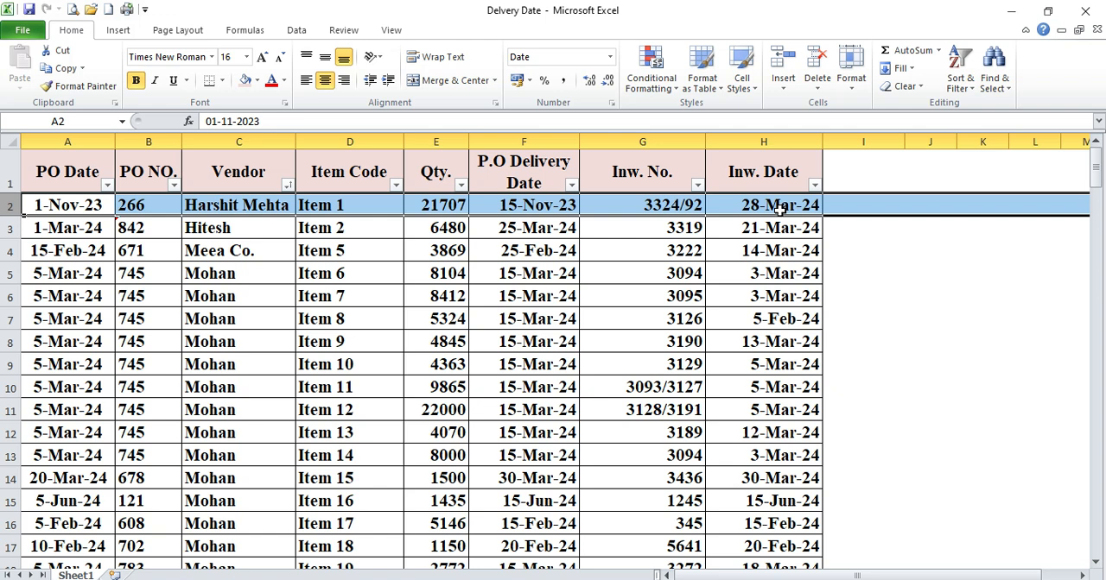
{"action": "left_click", "coordinate": [9, 228]}
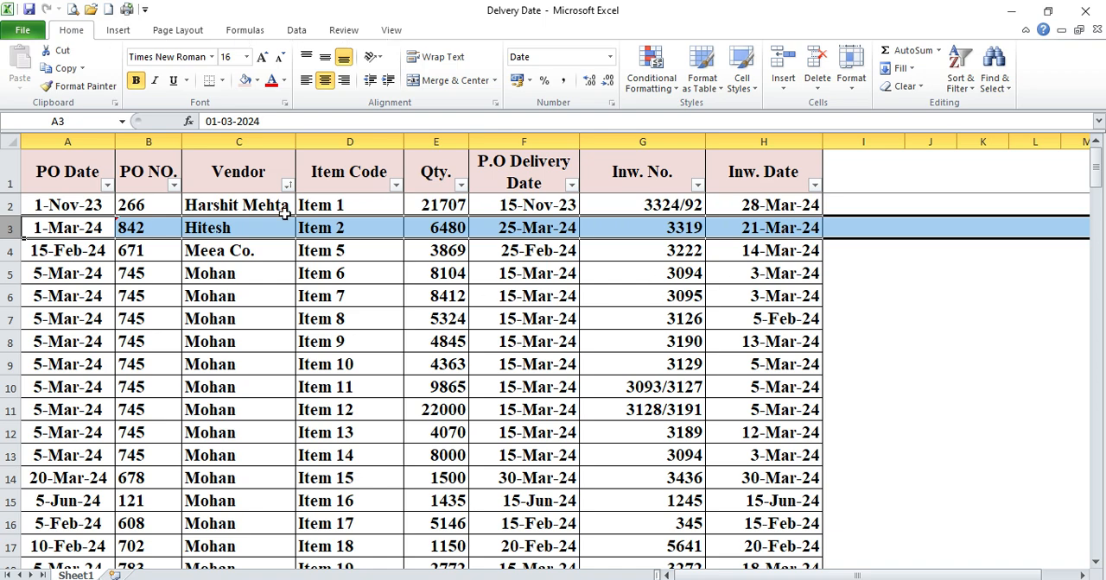
{"action": "left_click", "coordinate": [80, 140]}
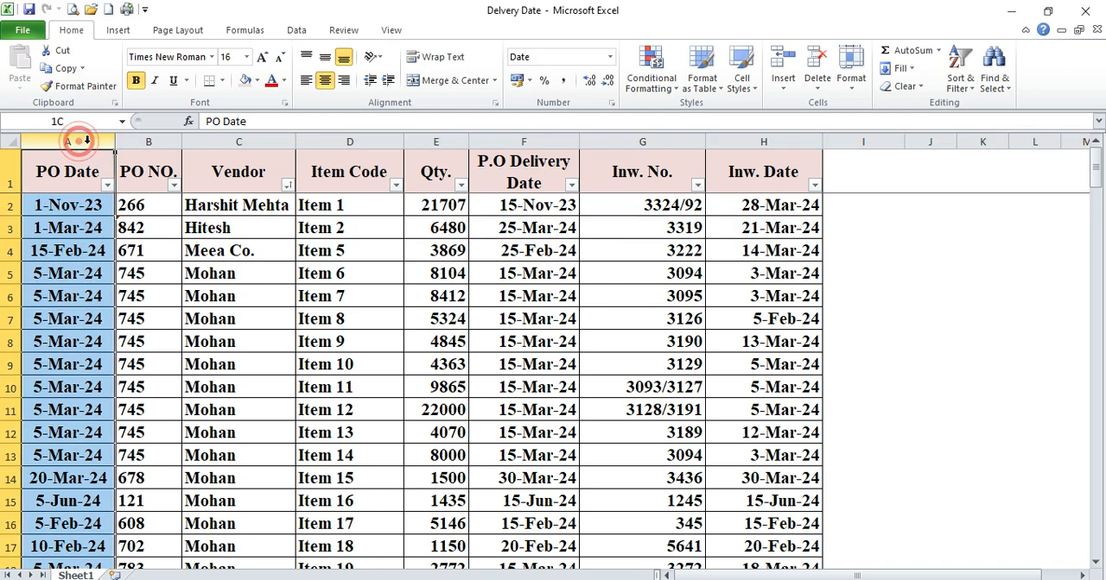
{"action": "left_click_drag", "start_coordinate": [80, 139], "coordinate": [518, 145]}
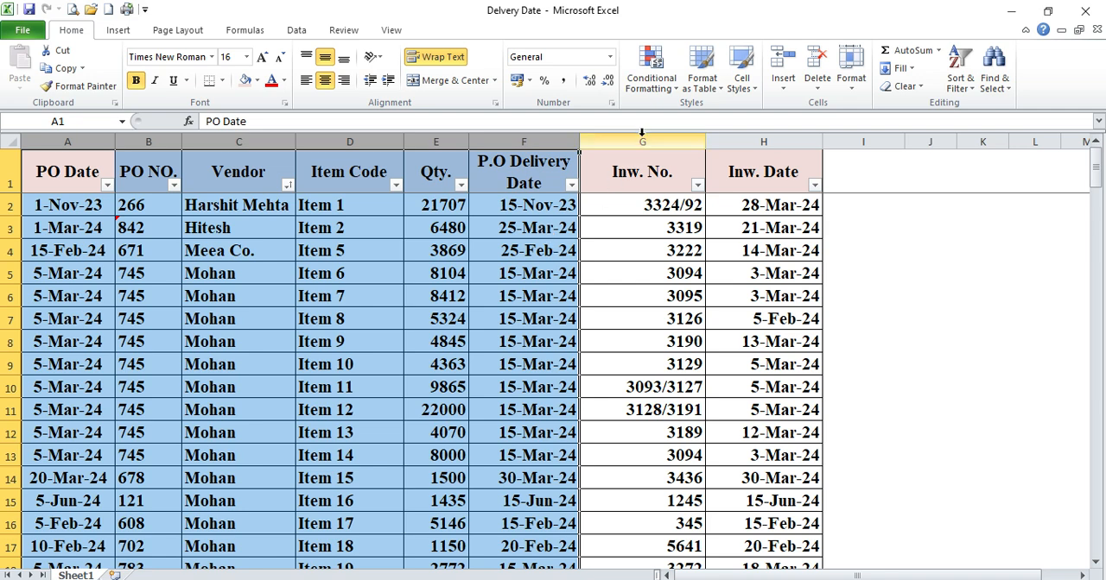
{"action": "left_click_drag", "start_coordinate": [642, 142], "coordinate": [740, 142]}
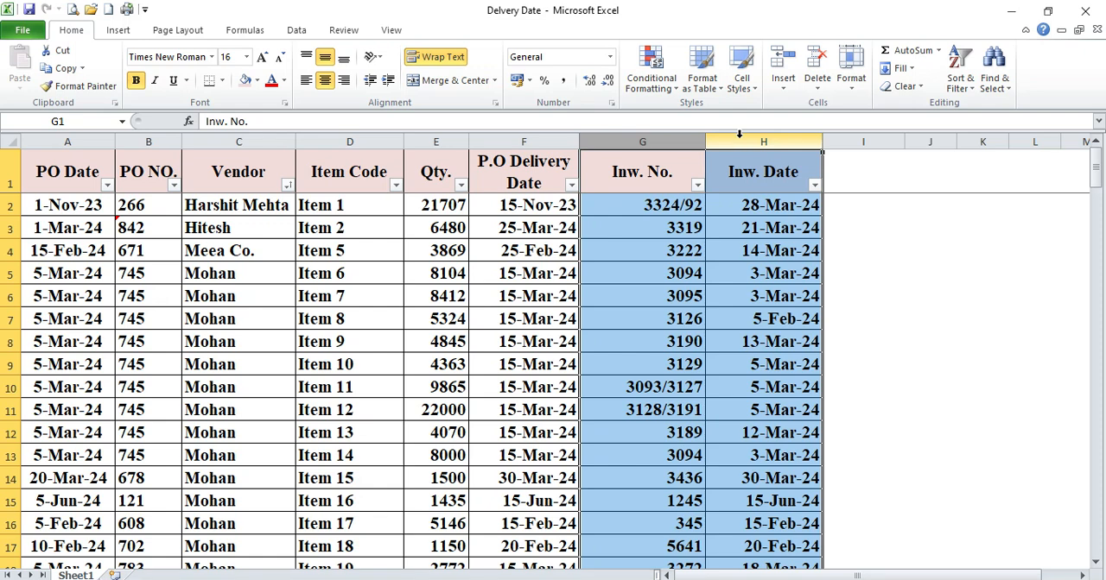
{"action": "left_click", "coordinate": [610, 231]}
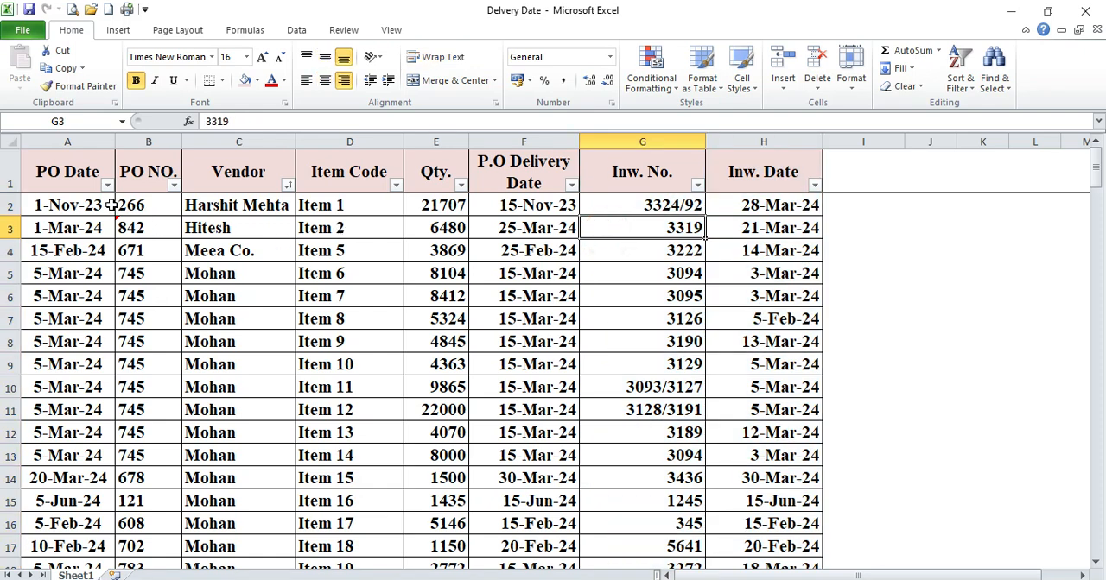
{"action": "left_click", "coordinate": [81, 177]}
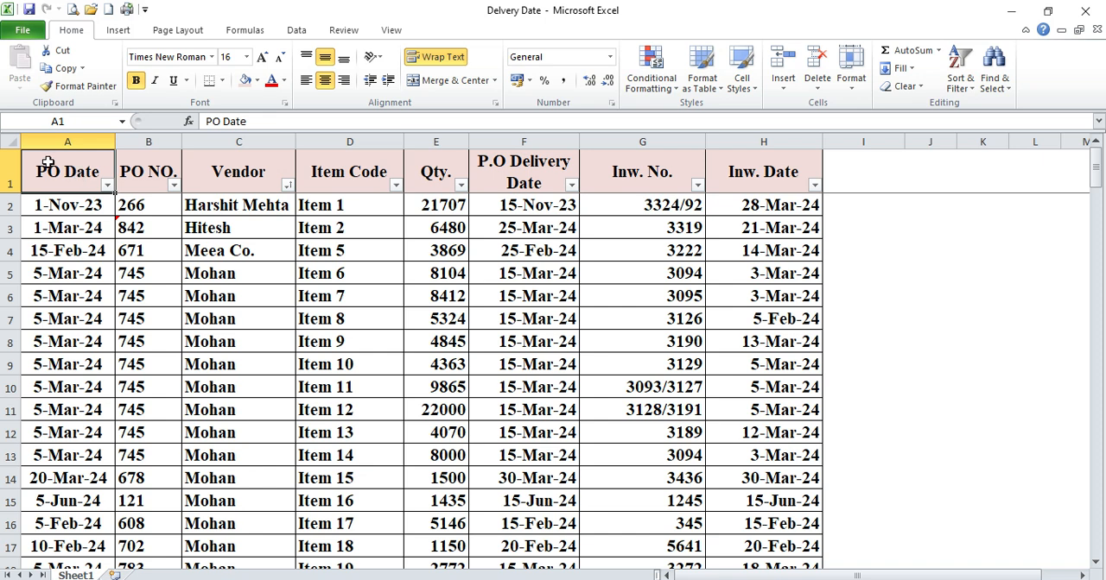
Add the header "Days" in cell I1, beside the Inw. Date column
{"action": "left_click", "coordinate": [849, 167]}
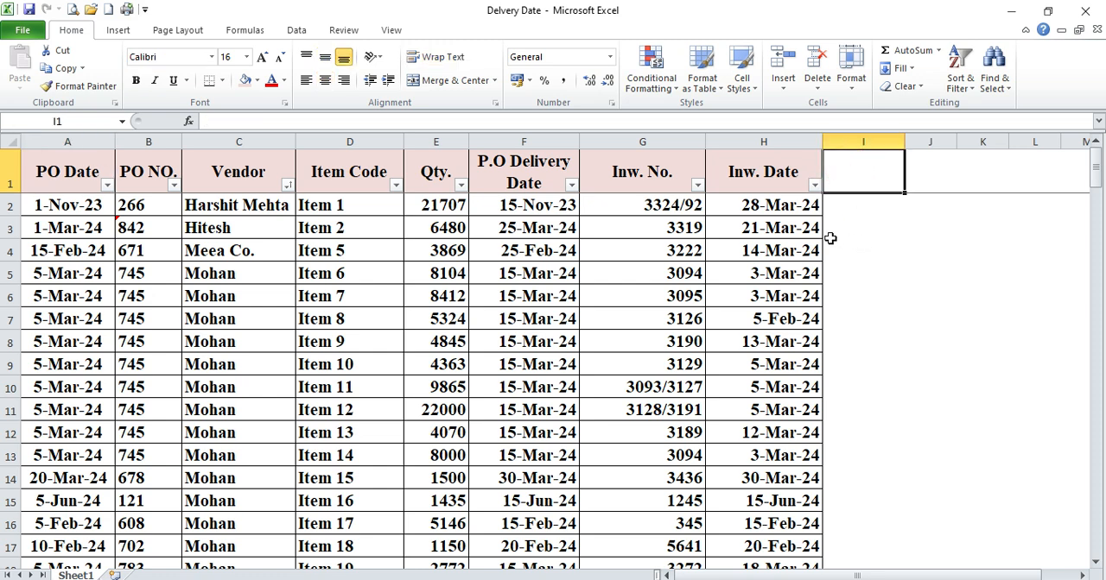
{"action": "type", "text": "Days"}
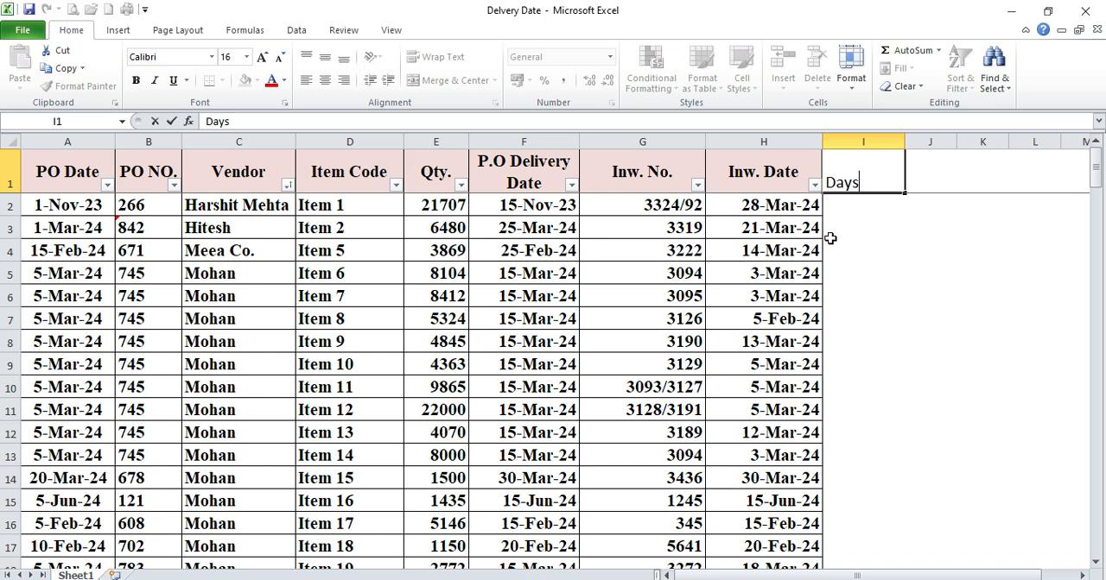
{"action": "key", "text": "Return"}
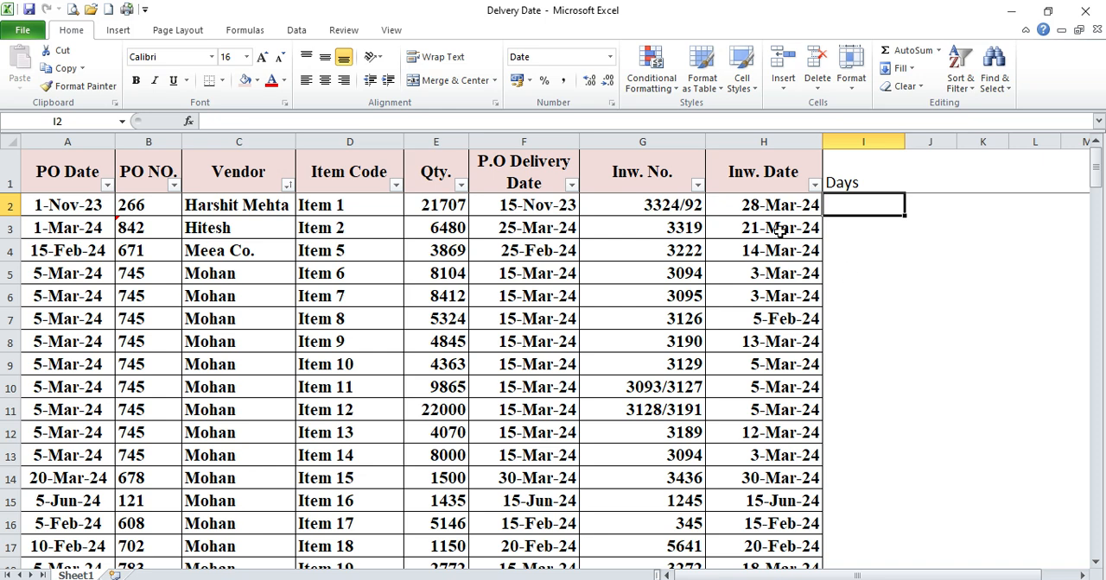
In I2, calculate the delivery delay by subtracting the P.O Delivery Date from the Inw. Date with =H2-F2
{"action": "left_click", "coordinate": [539, 205]}
{"action": "left_click", "coordinate": [10, 204]}
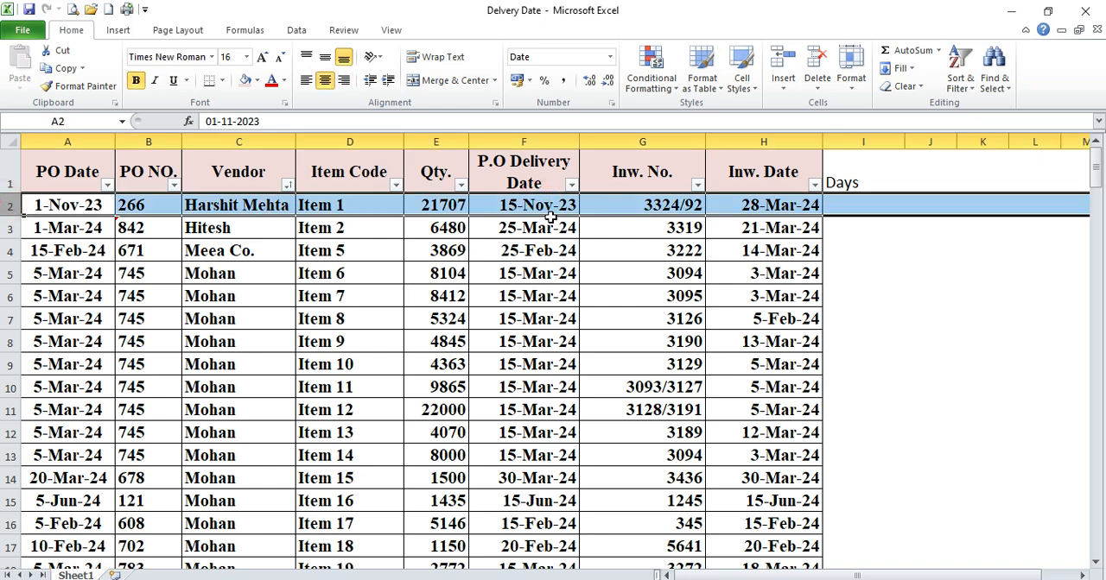
{"action": "left_click", "coordinate": [843, 206]}
{"action": "type", "text": "="}
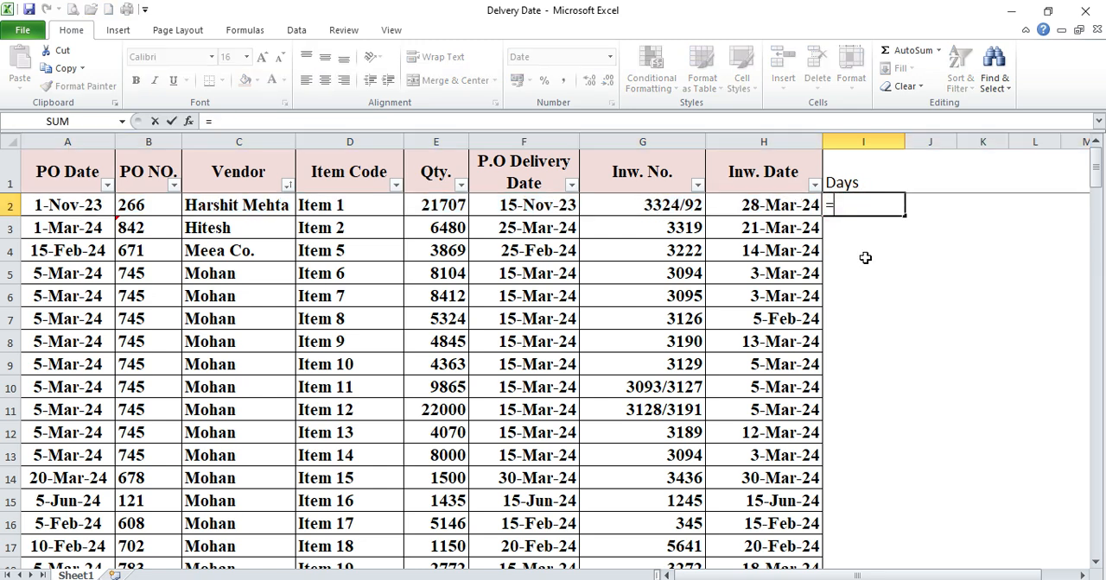
{"action": "left_click", "coordinate": [786, 205]}
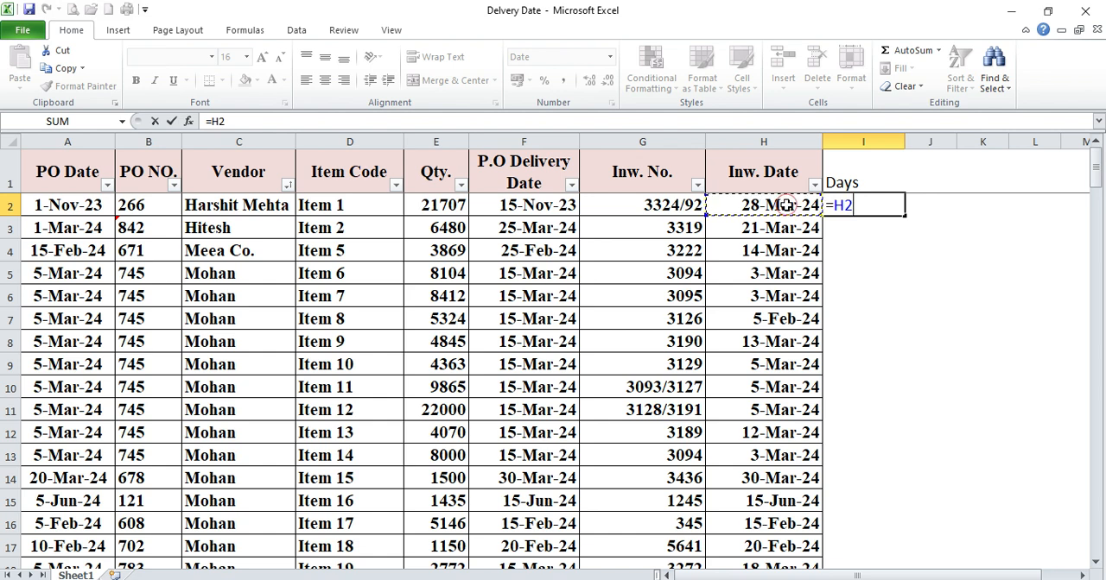
{"action": "type", "text": "-"}
{"action": "left_click", "coordinate": [550, 209]}
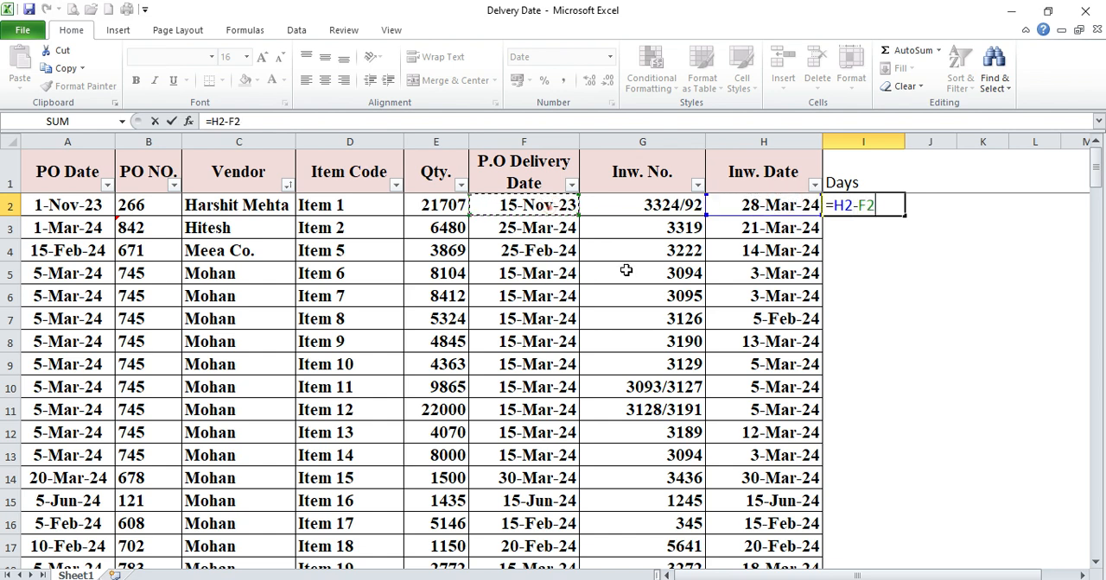
{"action": "key", "text": "Return"}
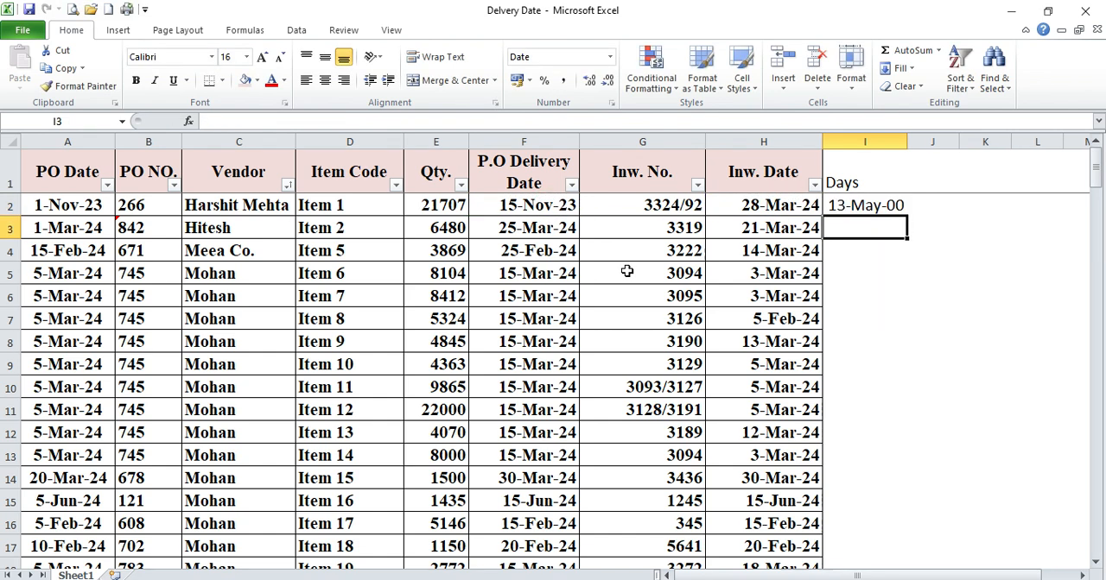
Format the Days column as Number with 0 decimal places and fit the column width to its contents
{"action": "left_click", "coordinate": [873, 144]}
{"action": "right_click", "coordinate": [862, 206]}
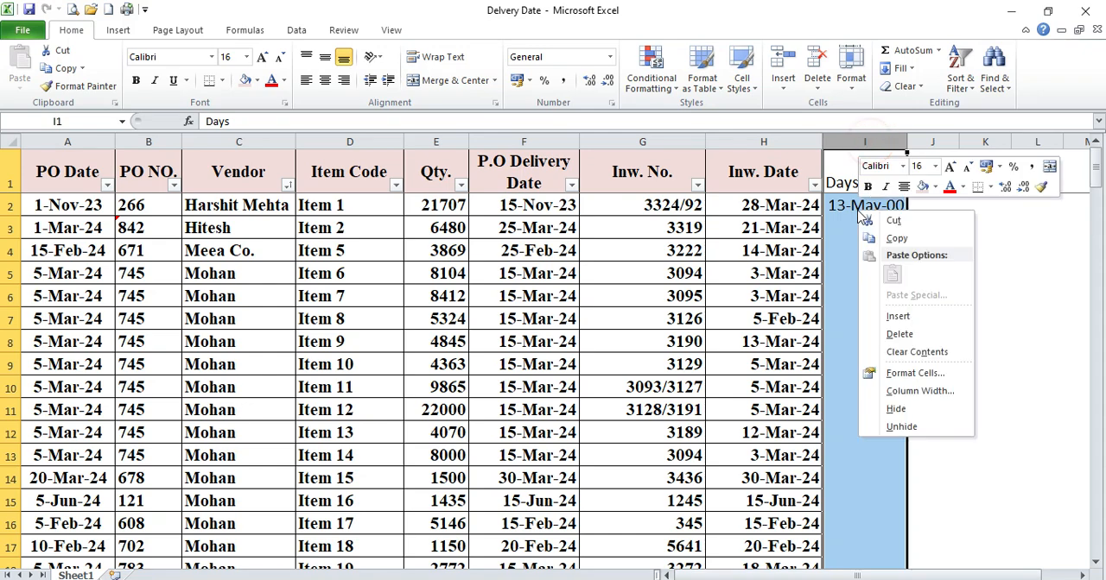
{"action": "left_click", "coordinate": [913, 372]}
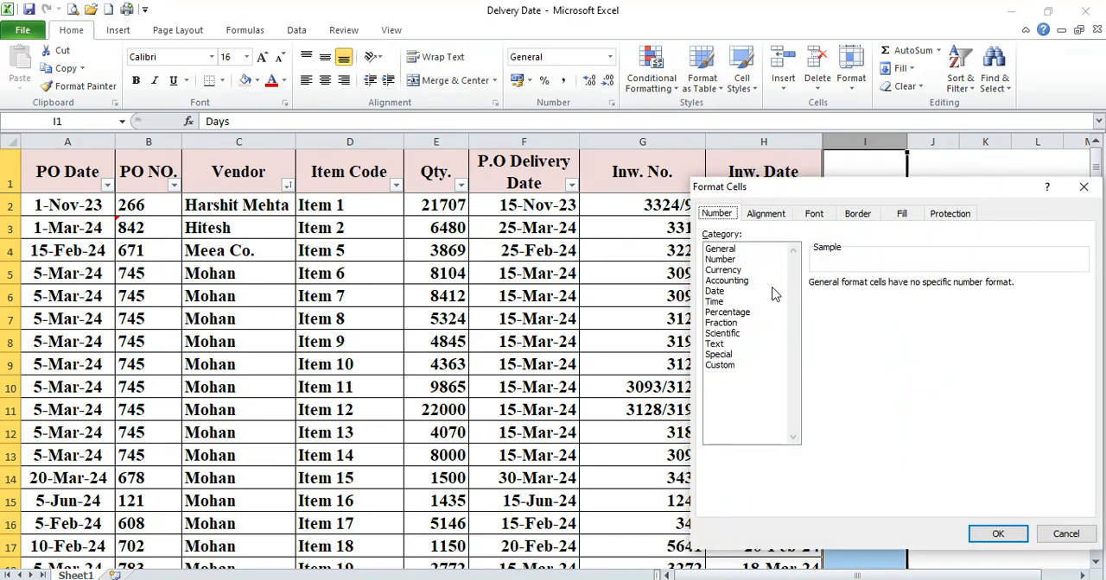
{"action": "left_click", "coordinate": [734, 259]}
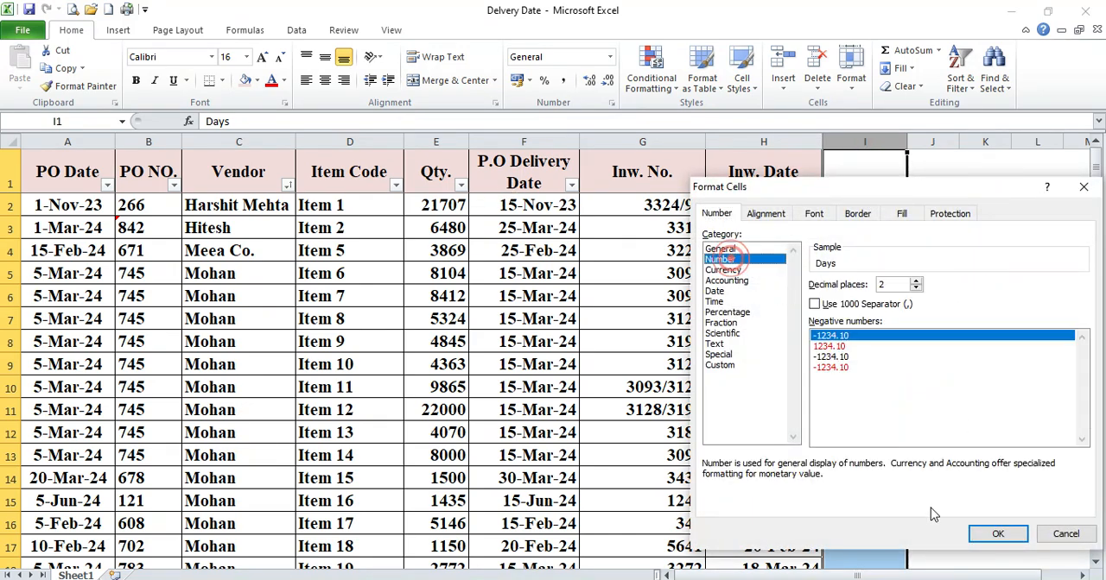
{"action": "left_click", "coordinate": [916, 289]}
{"action": "left_click", "coordinate": [916, 290]}
{"action": "left_click", "coordinate": [998, 534]}
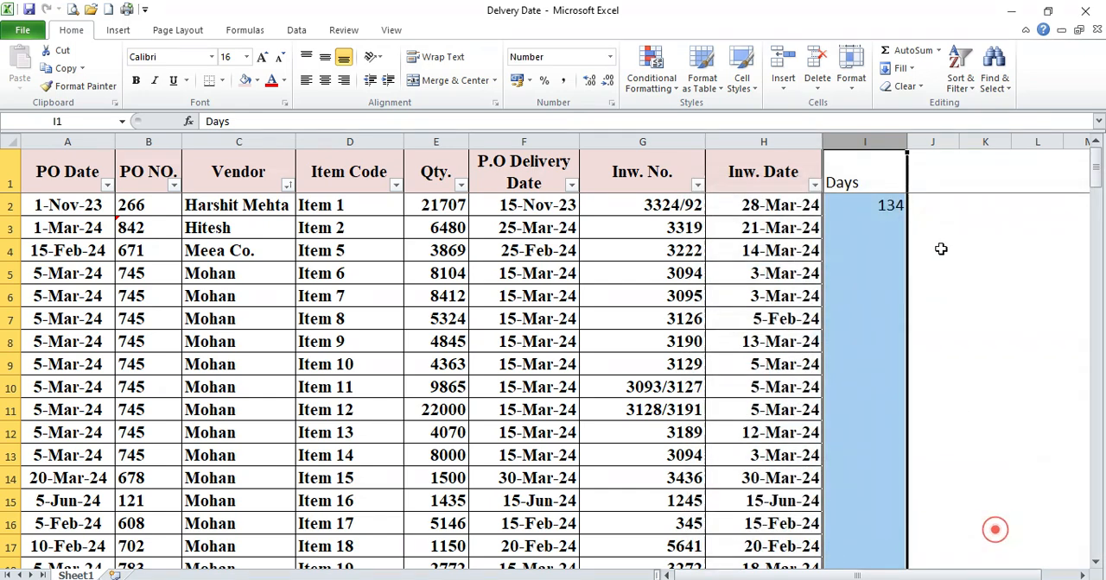
{"action": "double_click", "coordinate": [910, 154]}
Fill the day-difference formula from I2 down the Days column and check the row 3 entry
{"action": "left_click", "coordinate": [848, 205]}
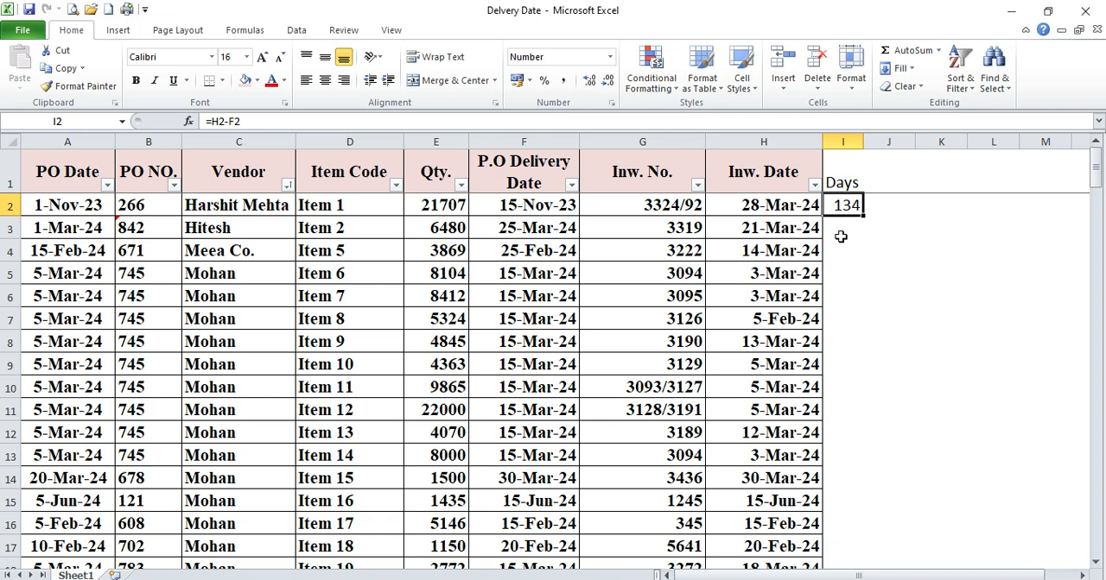
{"action": "left_click", "coordinate": [840, 225]}
{"action": "left_click", "coordinate": [846, 208]}
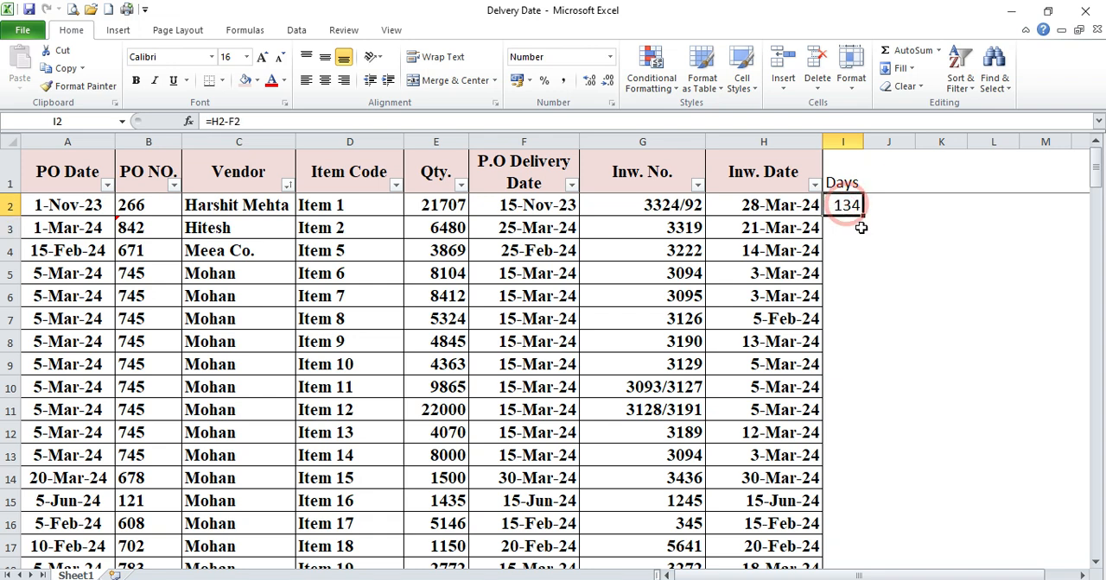
{"action": "double_click", "coordinate": [863, 216]}
{"action": "left_click", "coordinate": [846, 227]}
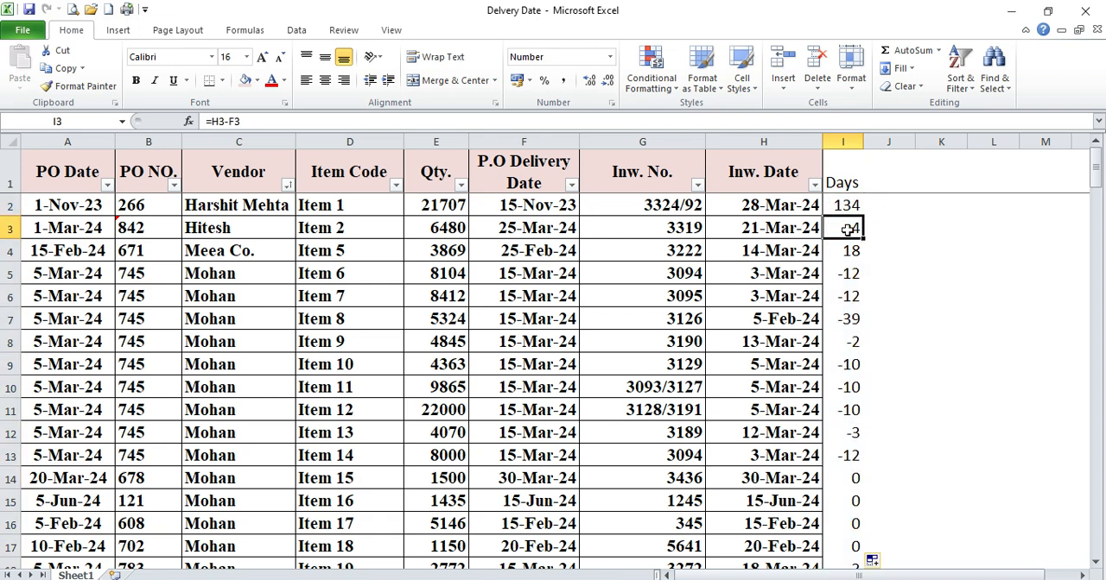
{"action": "left_click", "coordinate": [8, 227]}
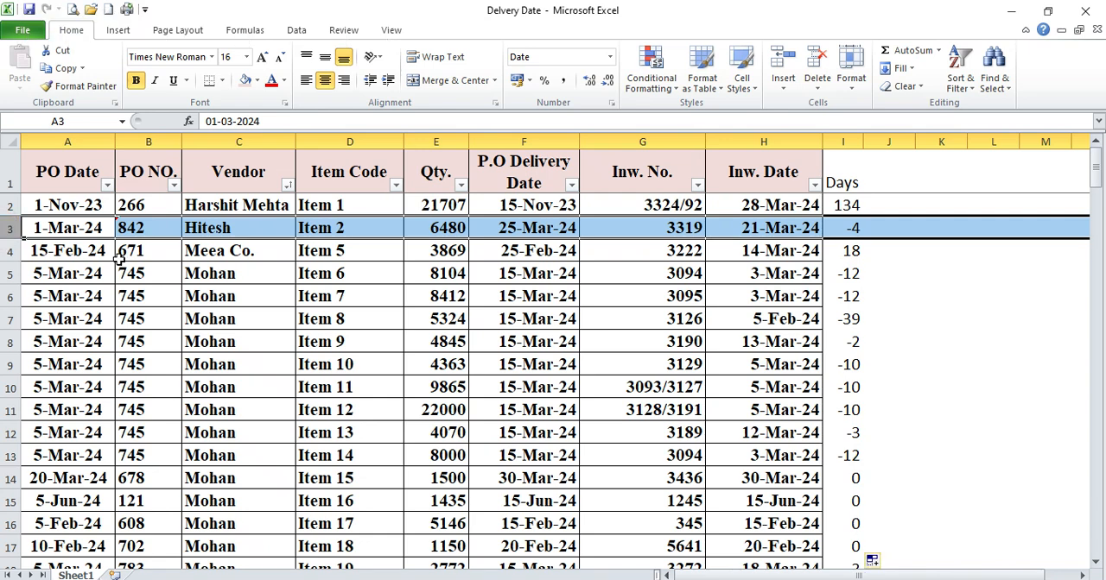
Copy the Inw. Date header's formatting to the Days header and widen column I so the heading fits on one line
{"action": "left_click", "coordinate": [859, 177]}
{"action": "left_click", "coordinate": [766, 172]}
{"action": "left_click", "coordinate": [78, 86]}
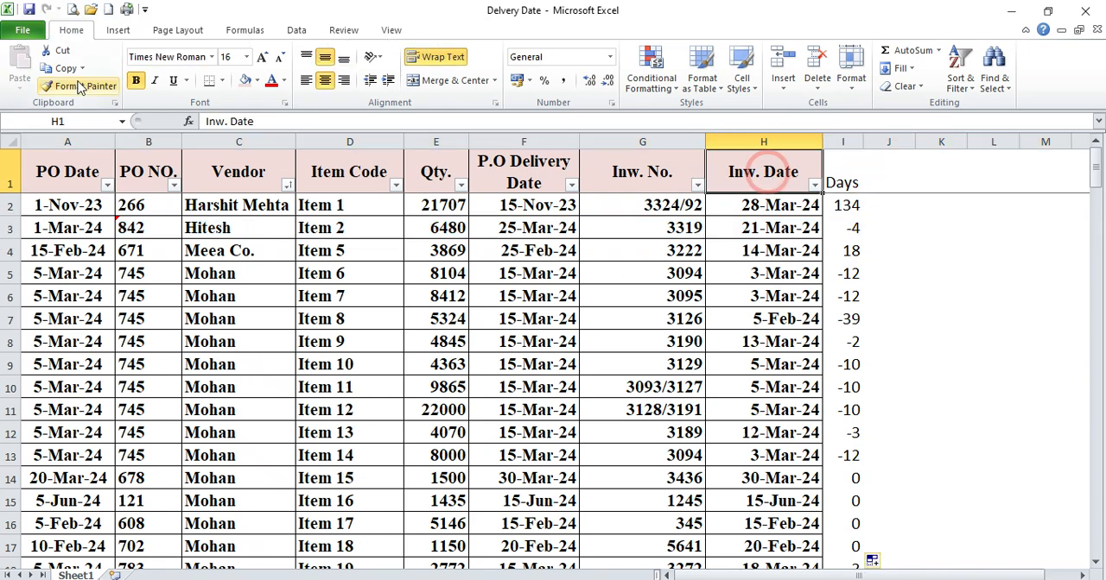
{"action": "left_click", "coordinate": [863, 172]}
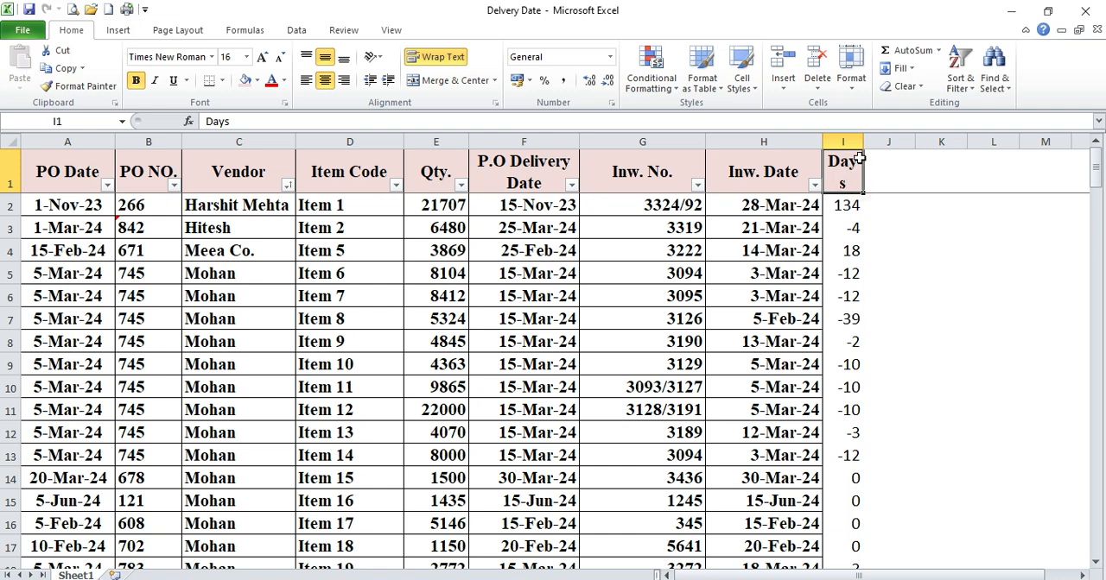
{"action": "left_click_drag", "start_coordinate": [862, 141], "coordinate": [869, 141]}
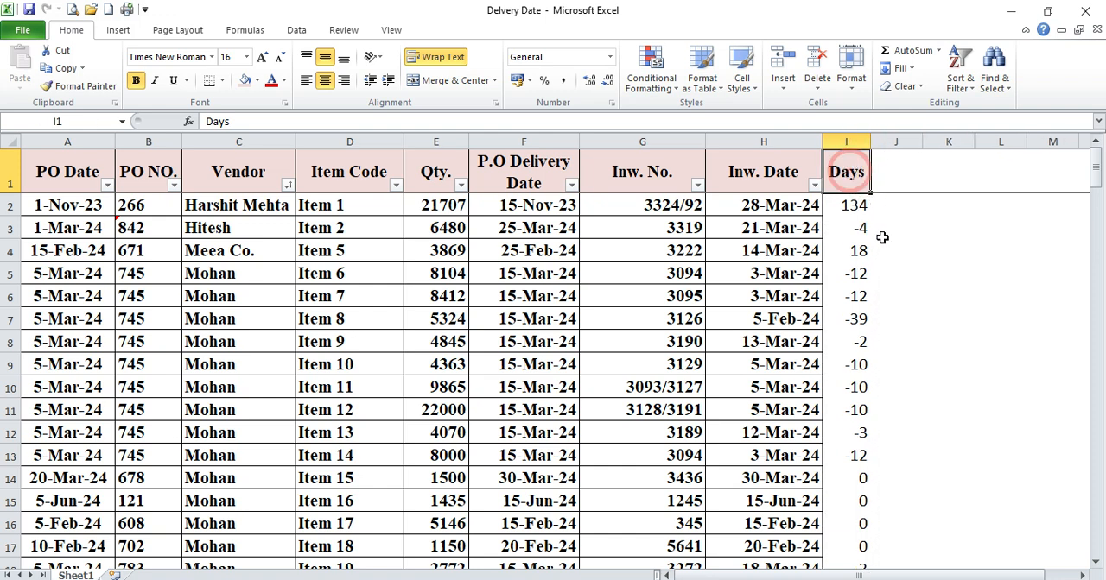
Add borders around the Days values and make the whole Days column bold
{"action": "key", "text": "Down"}
{"action": "key", "text": "alt"}
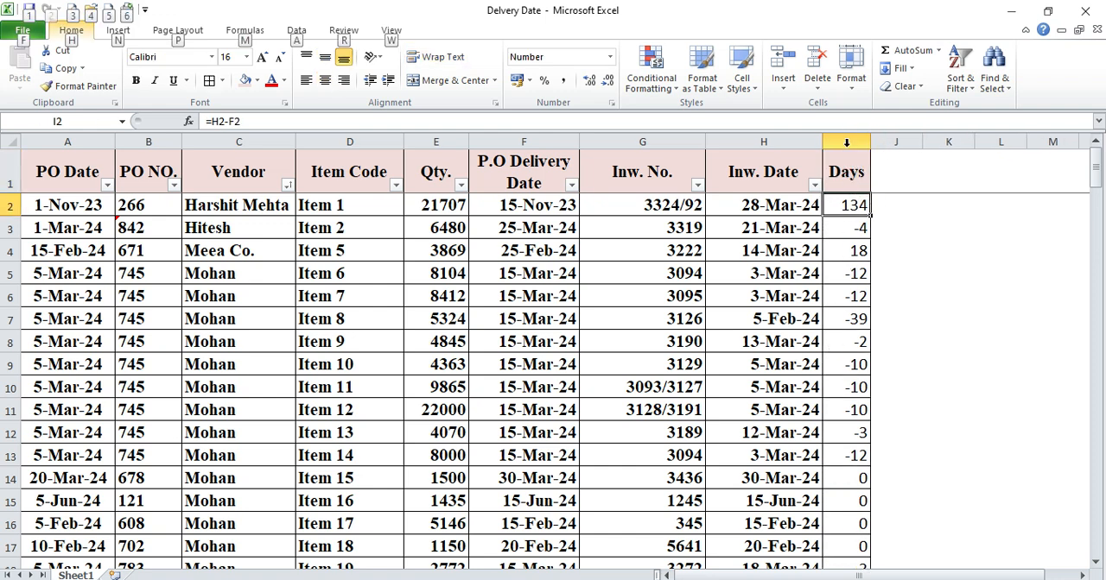
{"action": "left_click", "coordinate": [845, 141]}
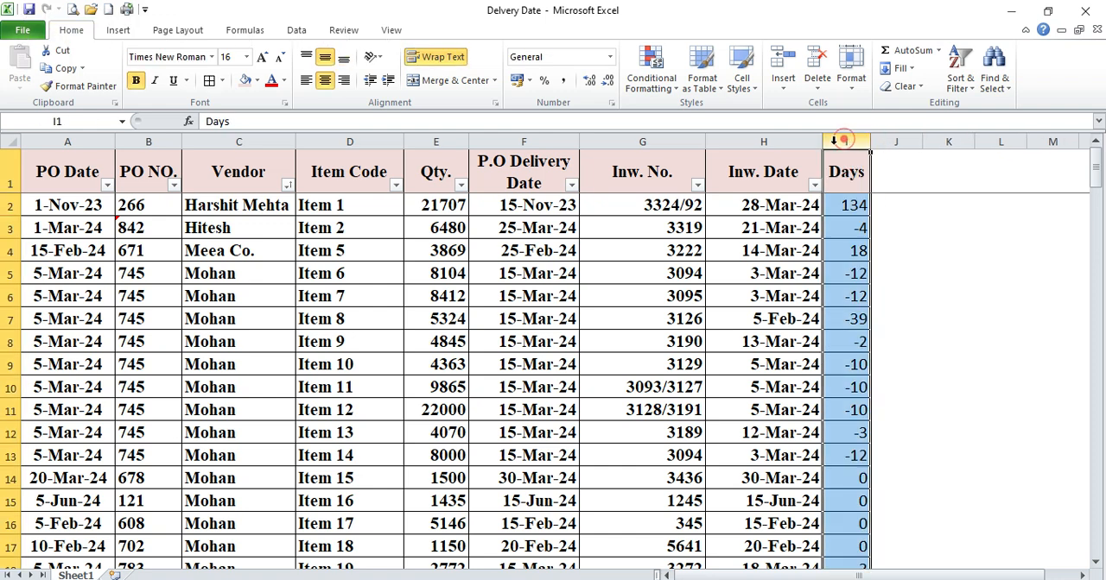
{"action": "left_click", "coordinate": [135, 80]}
{"action": "left_click", "coordinate": [135, 79]}
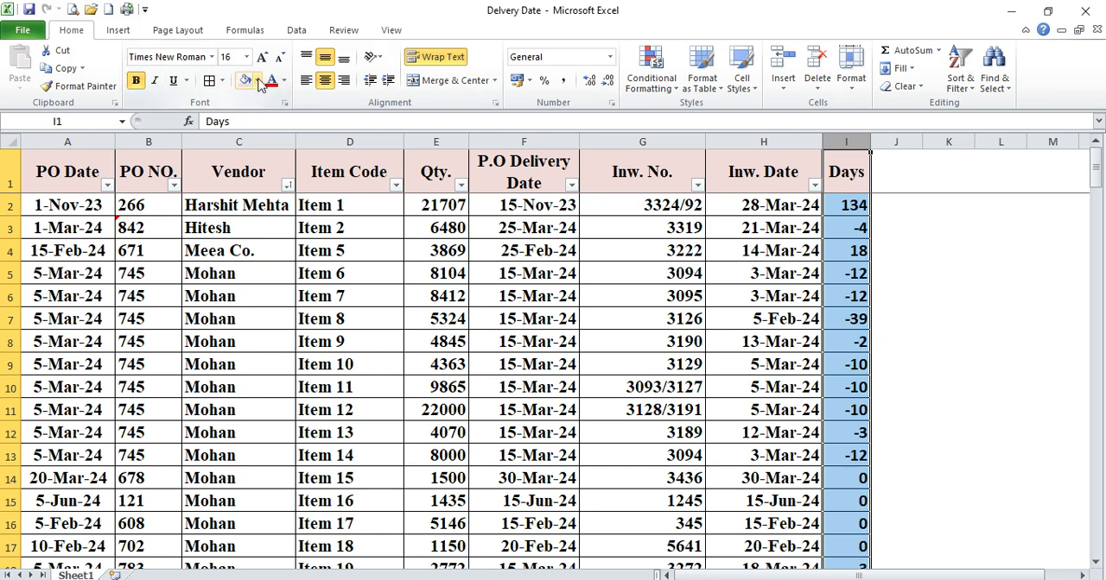
Set the font colour of the whole Days column to blue from the extended standard colour palette
{"action": "left_click", "coordinate": [283, 80]}
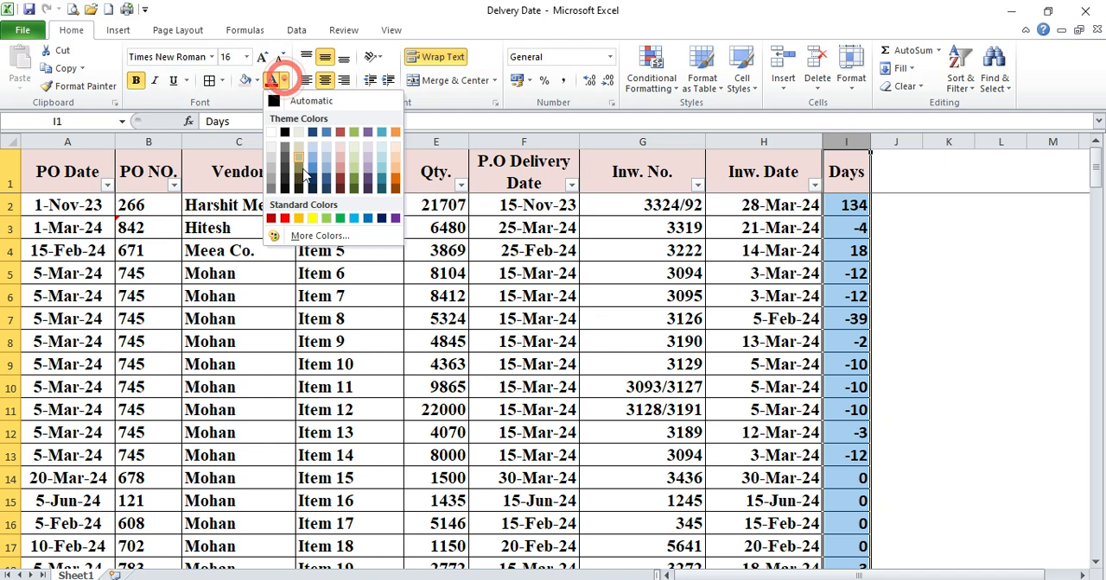
{"action": "left_click", "coordinate": [319, 236]}
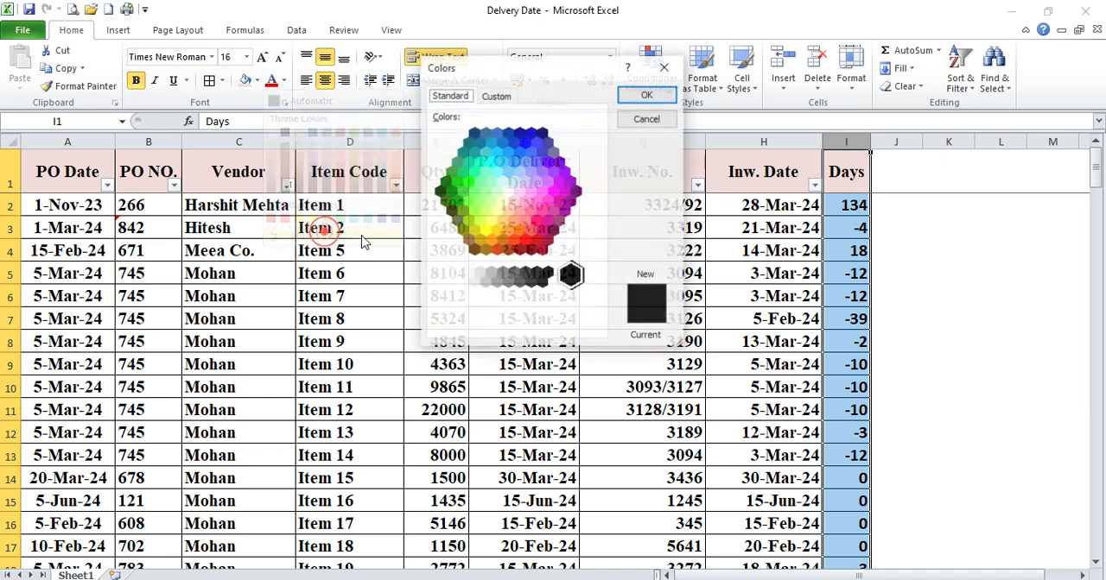
{"action": "left_click", "coordinate": [521, 149]}
{"action": "left_click", "coordinate": [643, 96]}
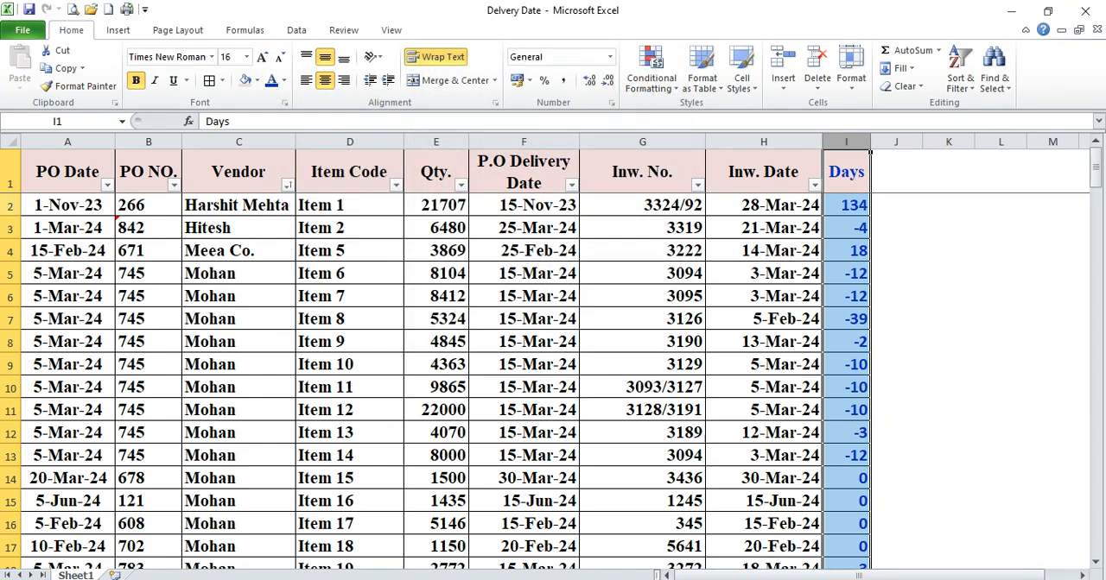
Examine rows 2 to 5 to compare the delivery and inward dates with the Days results, including the formula in I4
{"action": "left_click", "coordinate": [11, 205]}
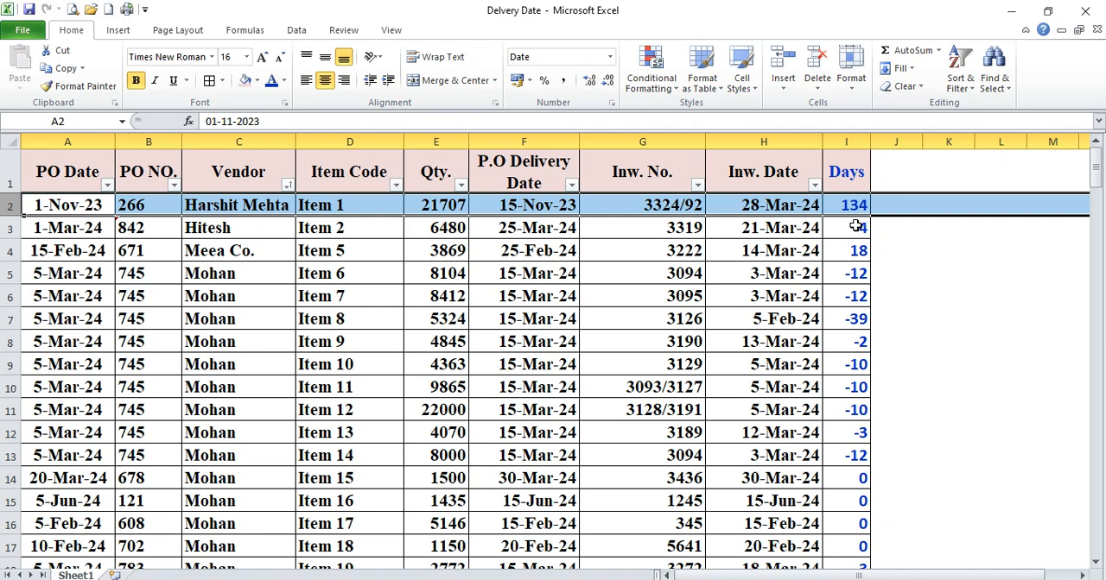
{"action": "left_click", "coordinate": [12, 228]}
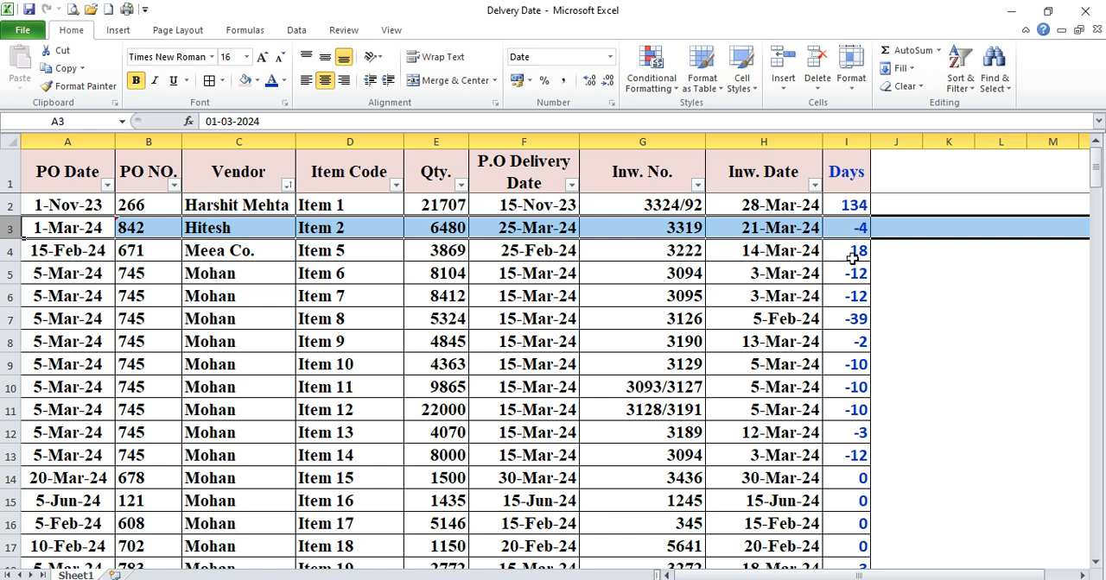
{"action": "left_click", "coordinate": [7, 251]}
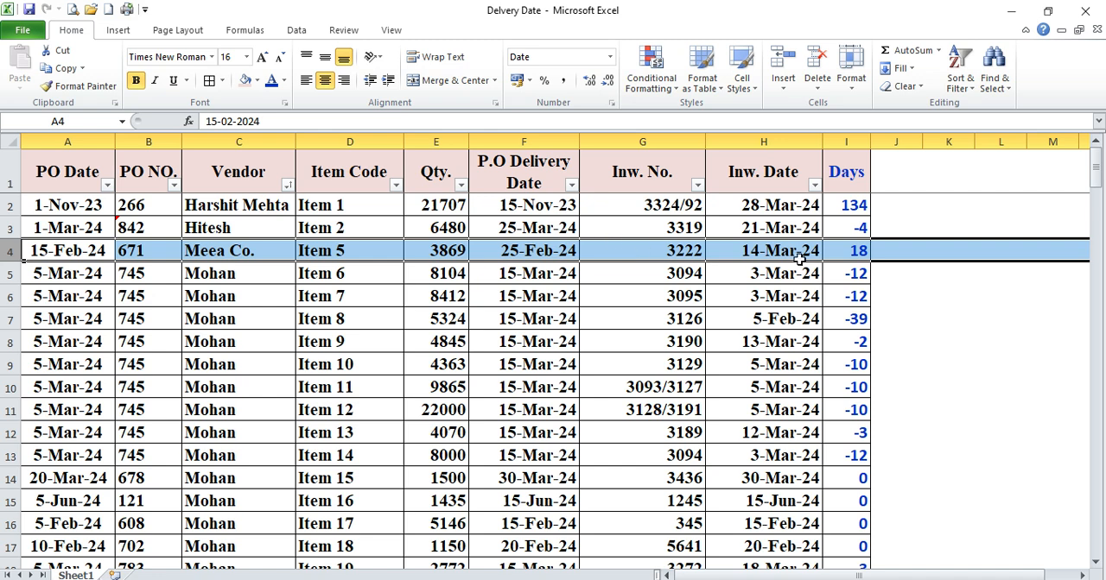
{"action": "left_click", "coordinate": [853, 250]}
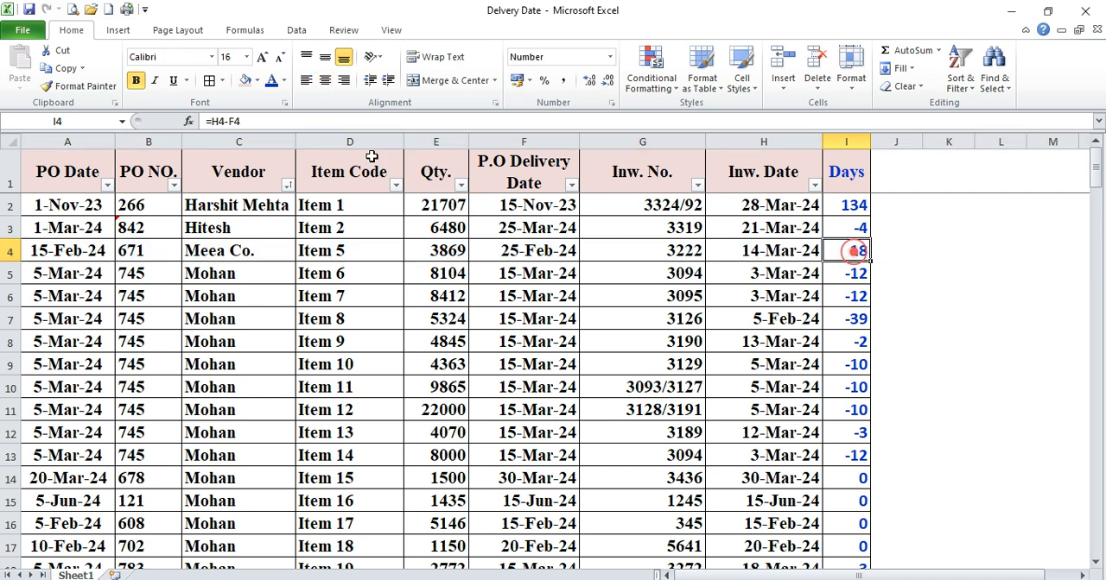
{"action": "left_click", "coordinate": [278, 121]}
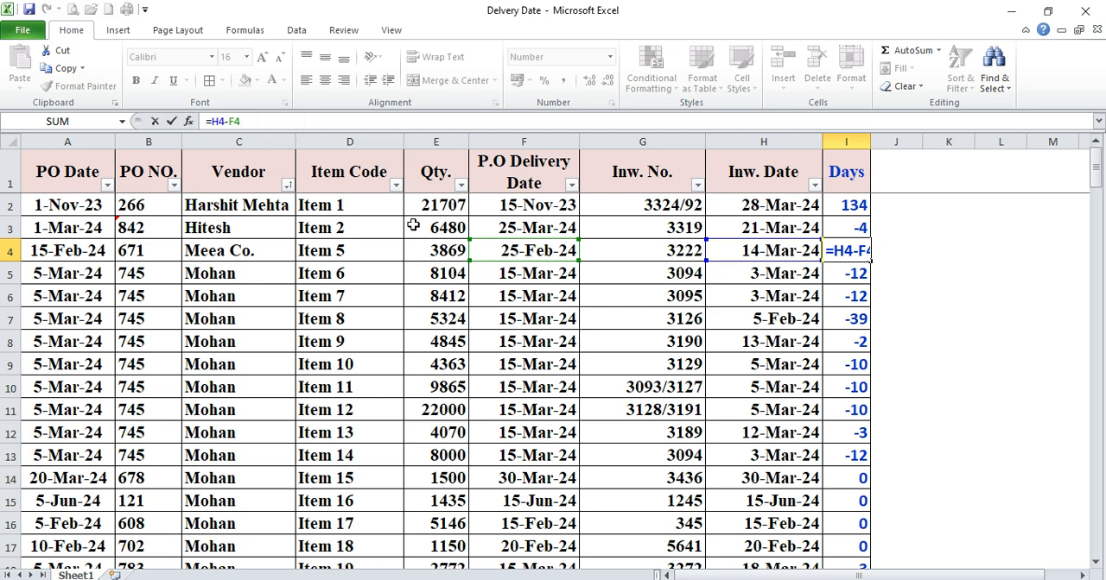
{"action": "key", "text": "Return"}
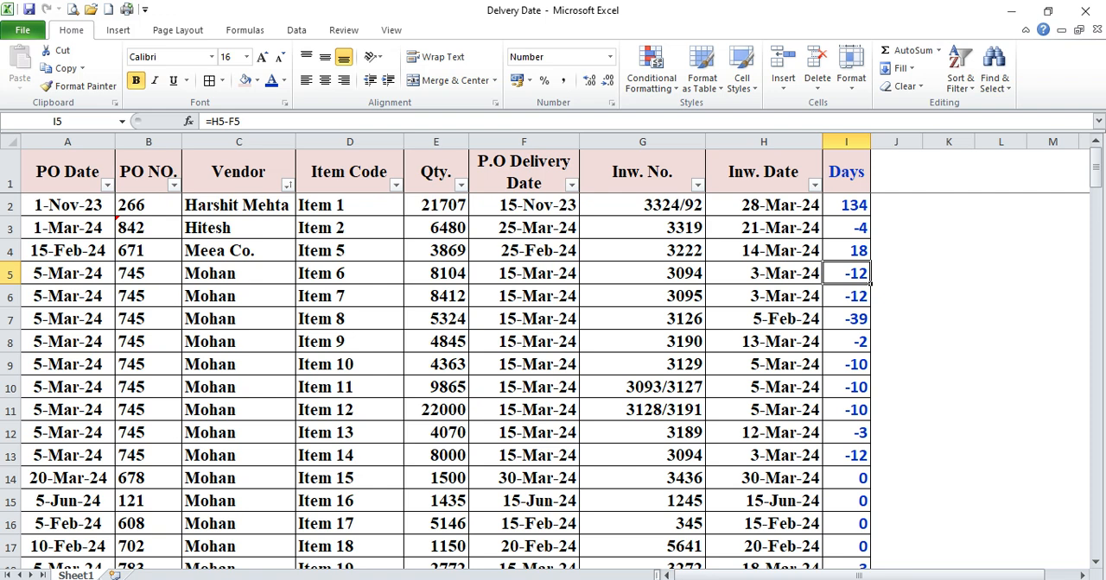
{"action": "left_click", "coordinate": [10, 273]}
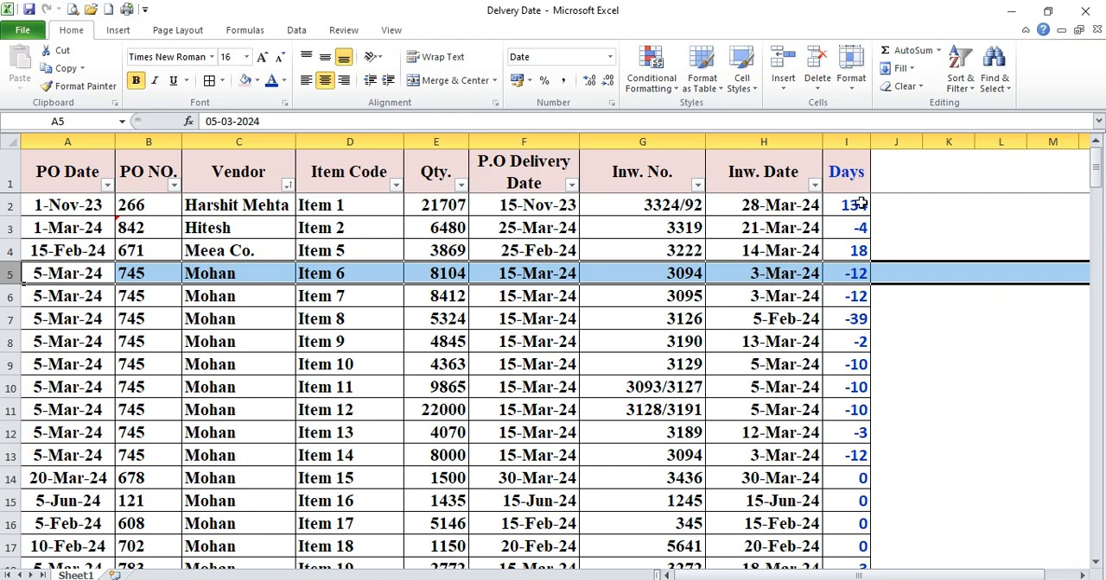
{"action": "left_click", "coordinate": [853, 273]}
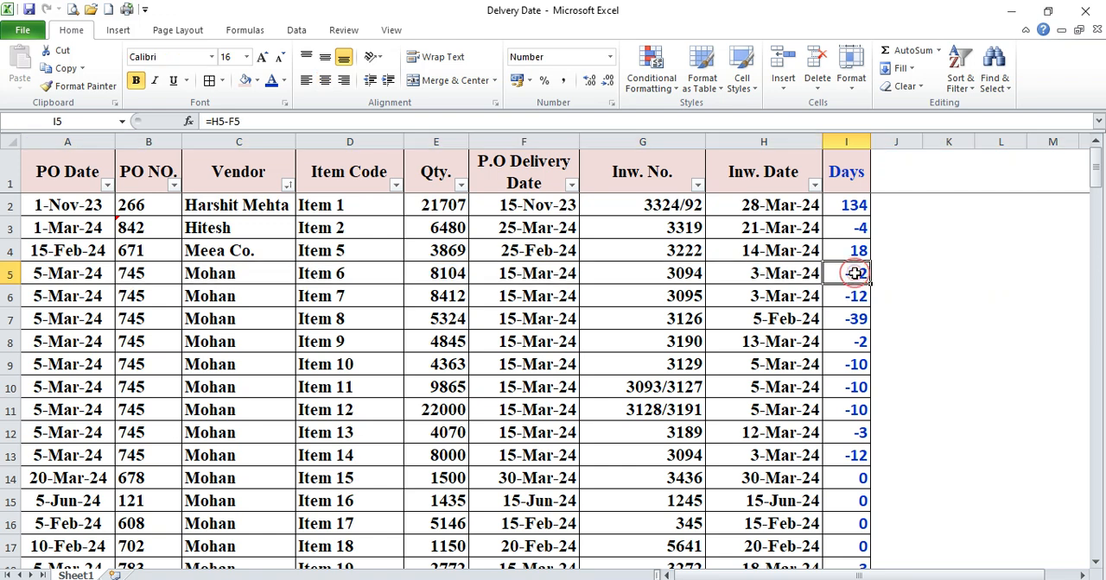
Turn the header row filter off and on again so that it also covers the Days column
{"action": "left_click", "coordinate": [102, 191]}
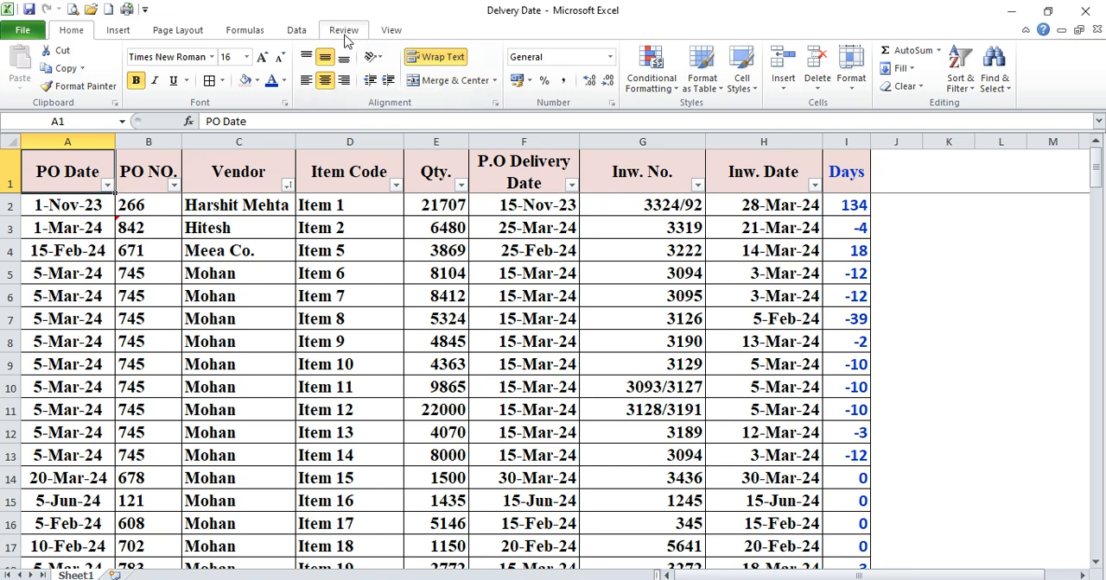
{"action": "left_click", "coordinate": [297, 30]}
{"action": "left_click", "coordinate": [422, 69]}
{"action": "left_click", "coordinate": [422, 69]}
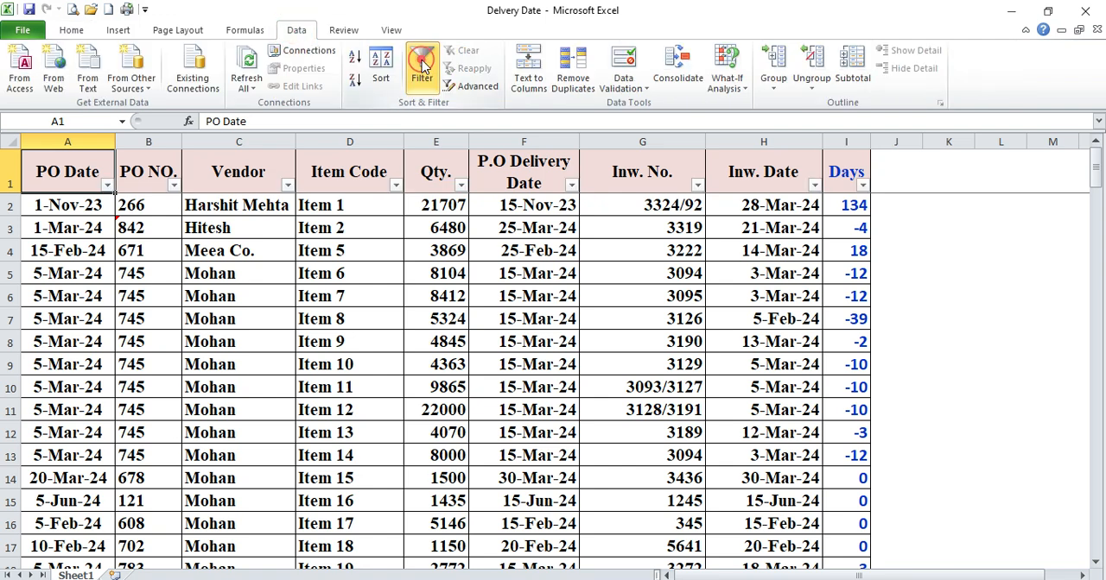
{"action": "left_click", "coordinate": [7, 177]}
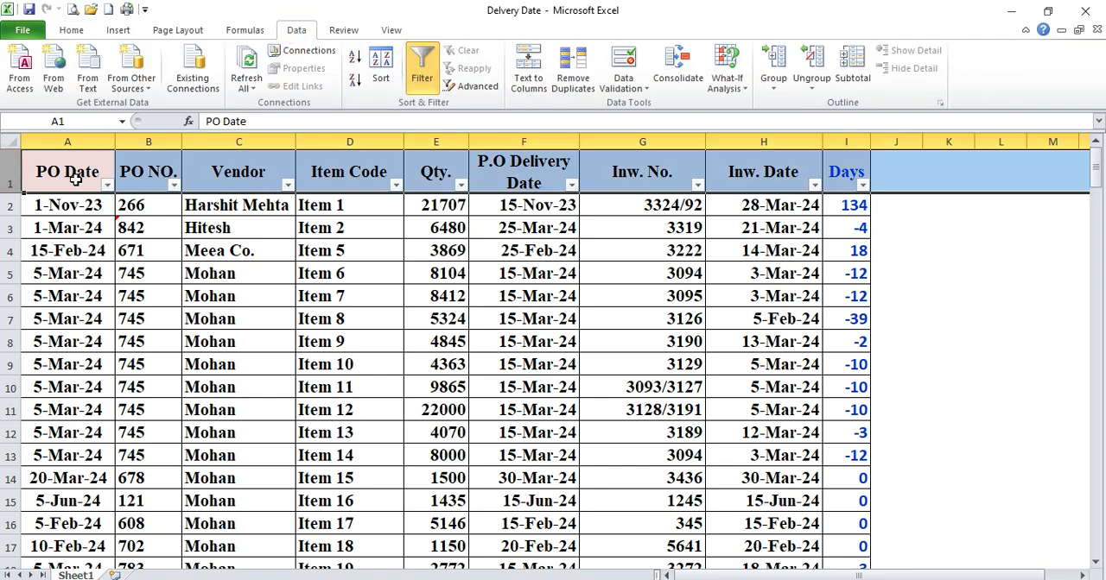
{"action": "left_click", "coordinate": [76, 177]}
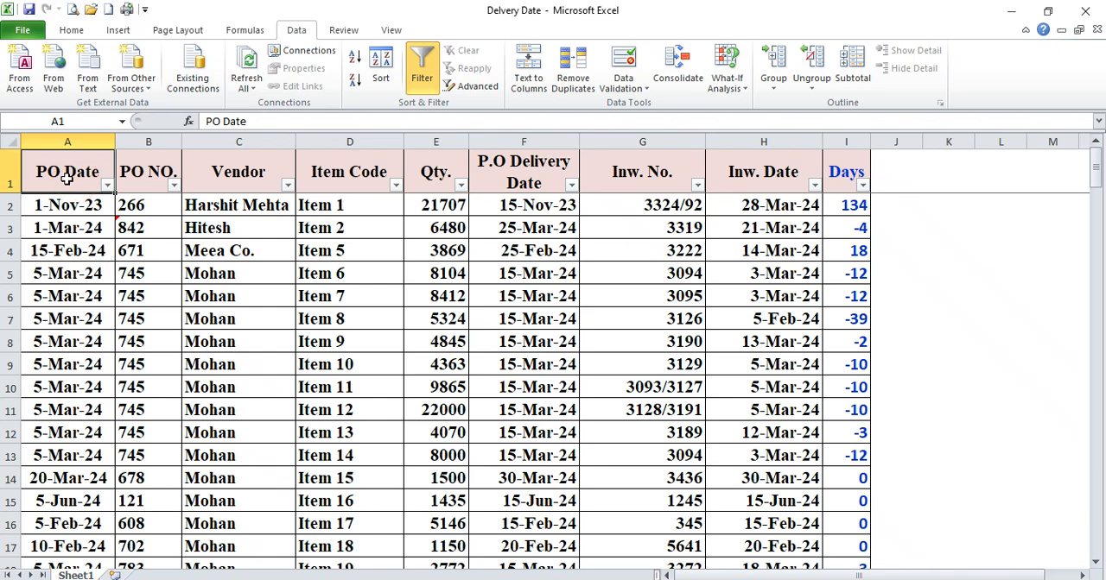
{"action": "scroll", "coordinate": [68, 179], "scroll_direction": "down", "scroll_amount": 2}
{"action": "scroll", "coordinate": [68, 179], "scroll_direction": "up", "scroll_amount": 2}
{"action": "left_click", "coordinate": [10, 173]}
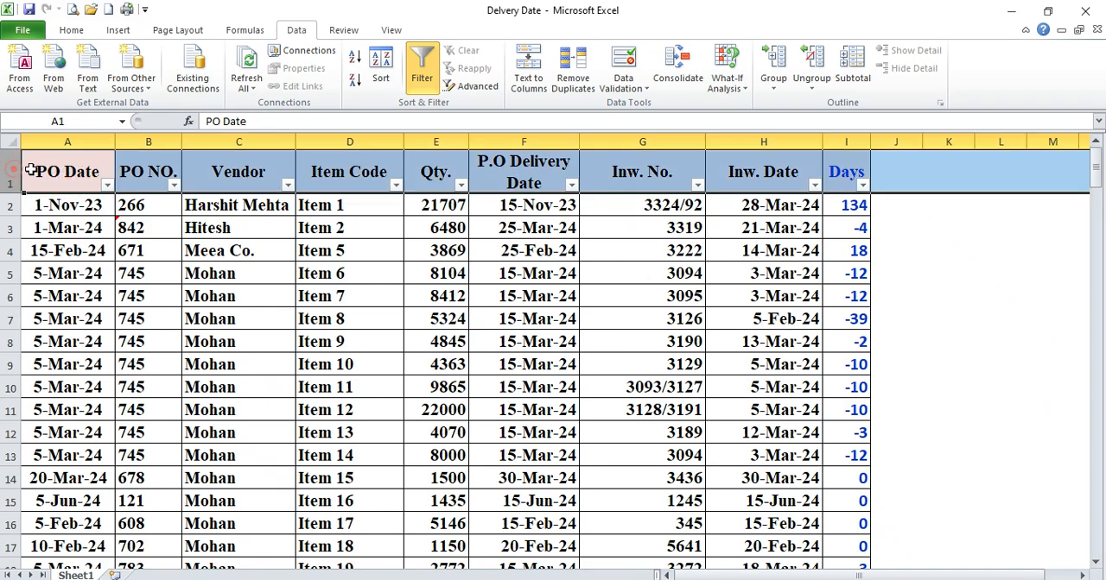
{"action": "left_click", "coordinate": [717, 168]}
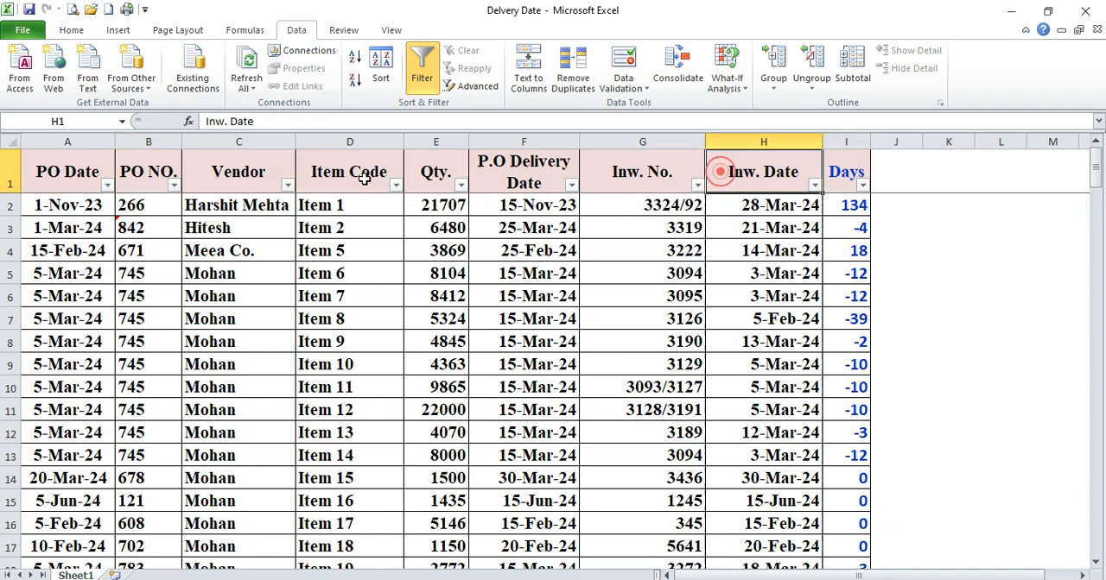
{"action": "left_click", "coordinate": [47, 170]}
{"action": "left_click", "coordinate": [72, 30]}
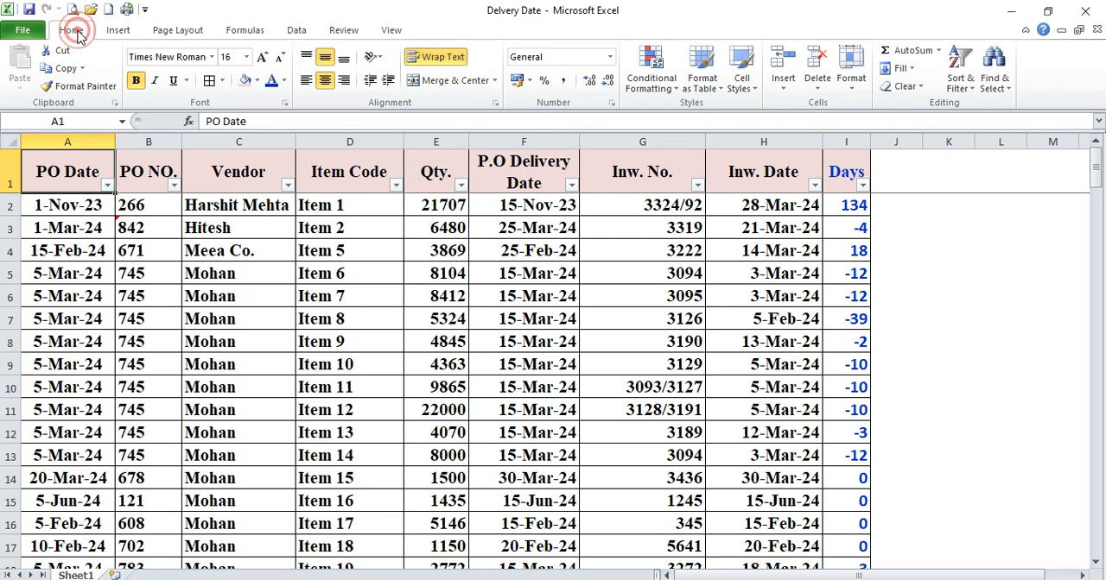
{"action": "left_click", "coordinate": [297, 29]}
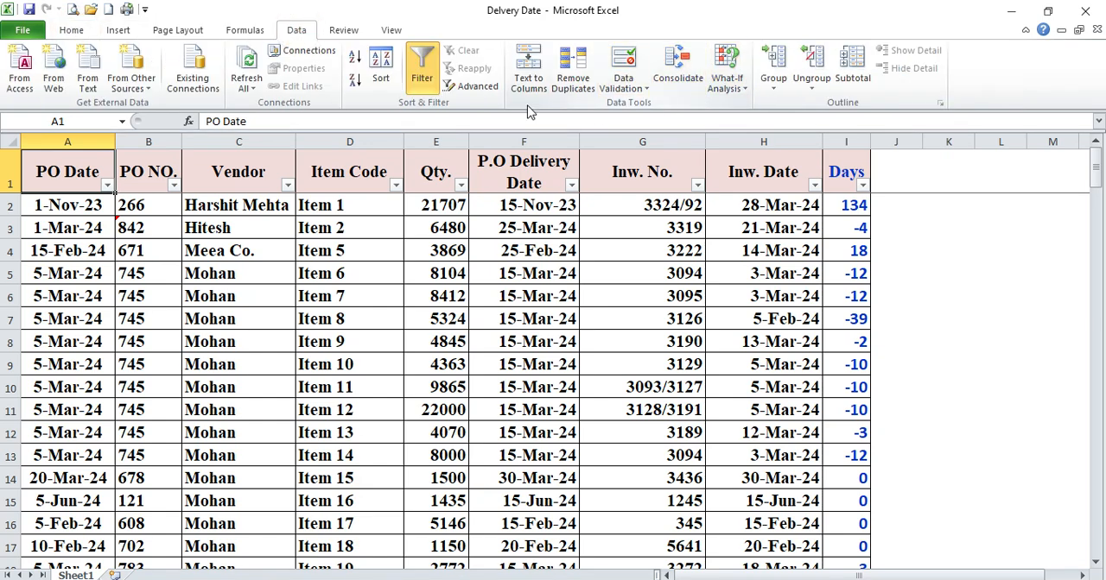
{"action": "left_click", "coordinate": [851, 69]}
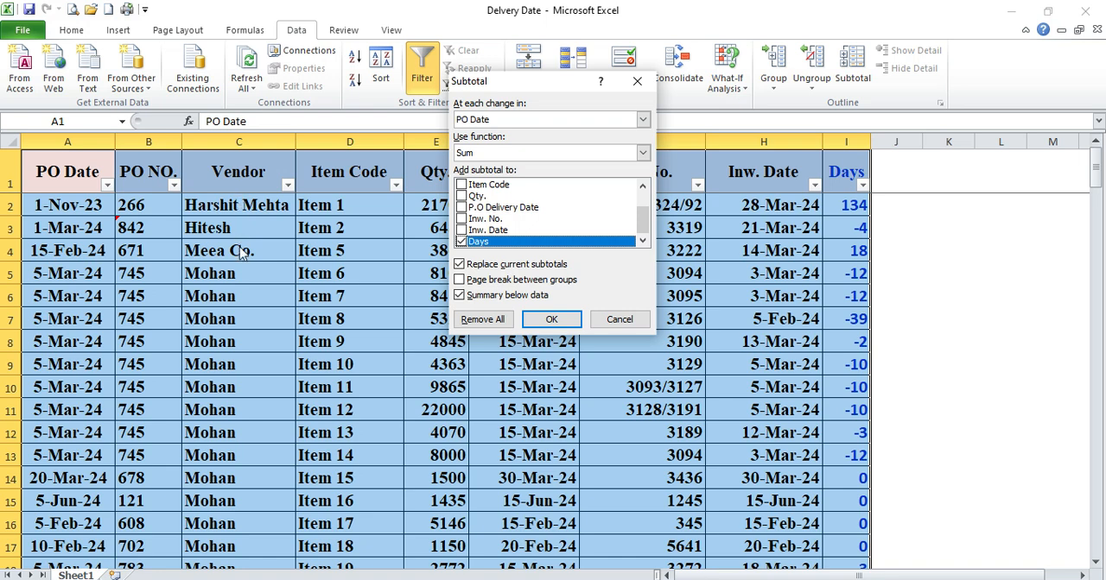
{"action": "left_click", "coordinate": [523, 119]}
{"action": "left_click", "coordinate": [484, 155]}
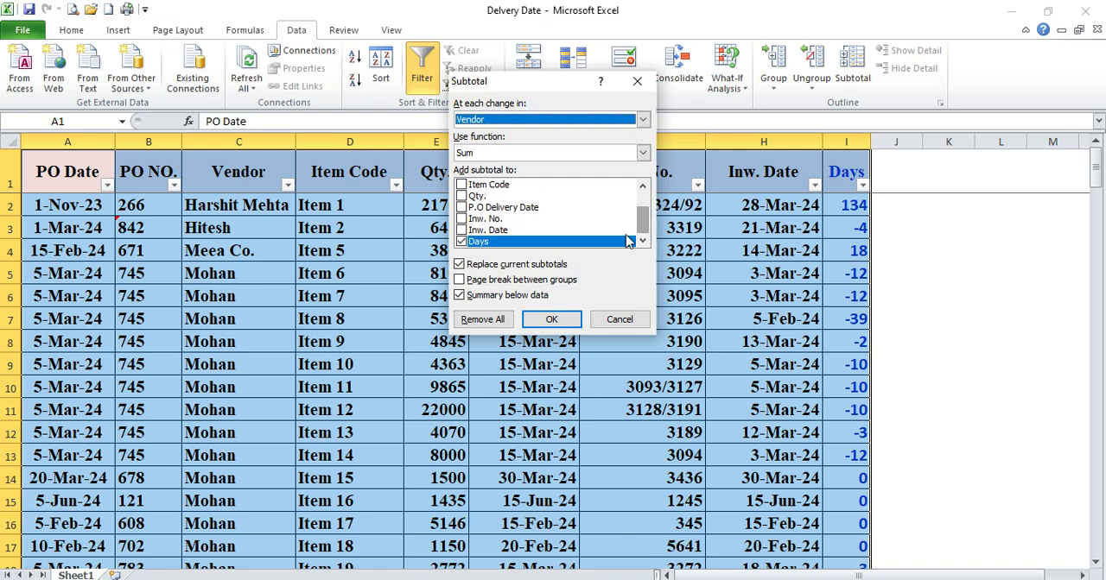
{"action": "left_click", "coordinate": [482, 156]}
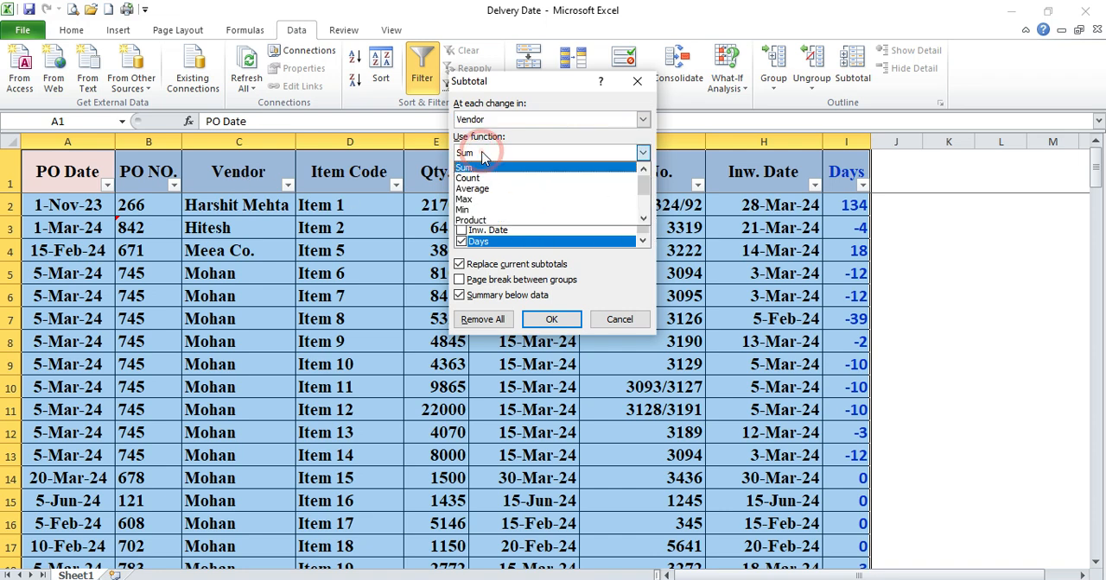
{"action": "left_click", "coordinate": [480, 190]}
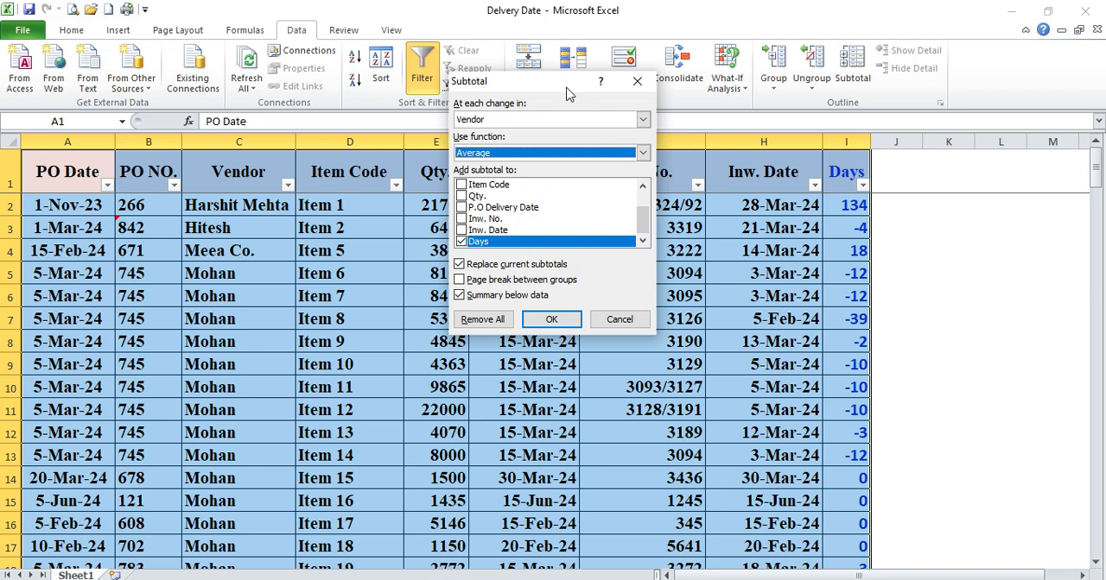
{"action": "left_click_drag", "start_coordinate": [566, 90], "coordinate": [535, 91]}
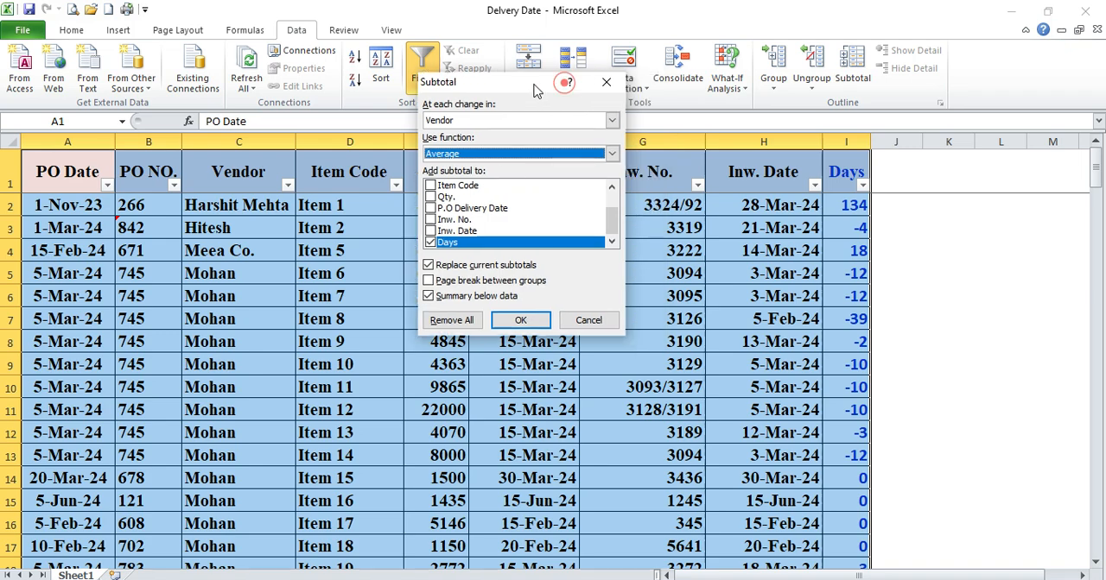
{"action": "left_click", "coordinate": [520, 321]}
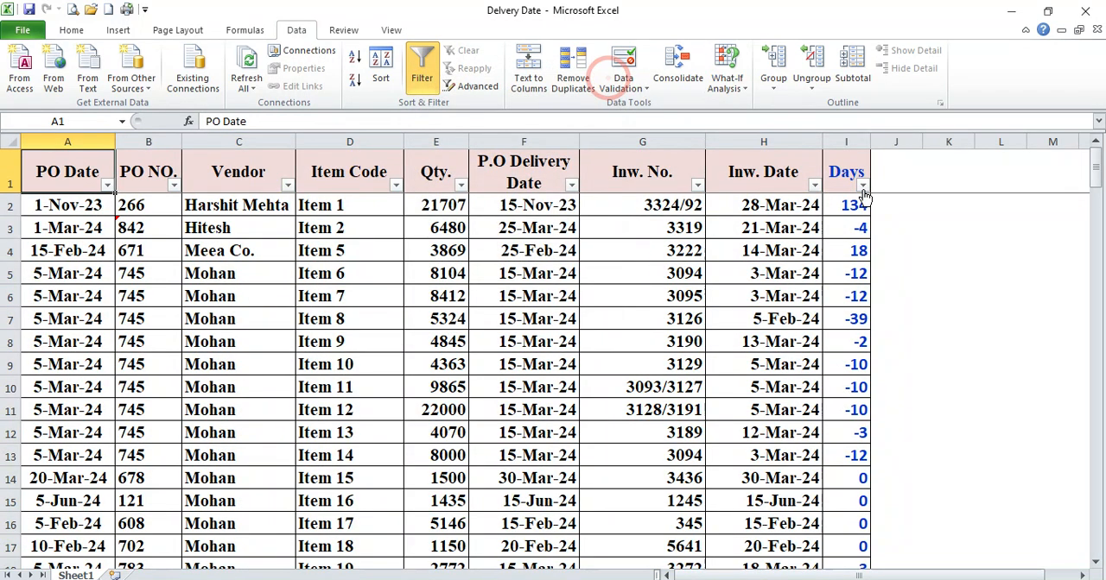
Add conditional formatting to the Days column that marks values less than 0 with Light Red Fill with Dark Red Text
{"action": "left_click", "coordinate": [847, 141]}
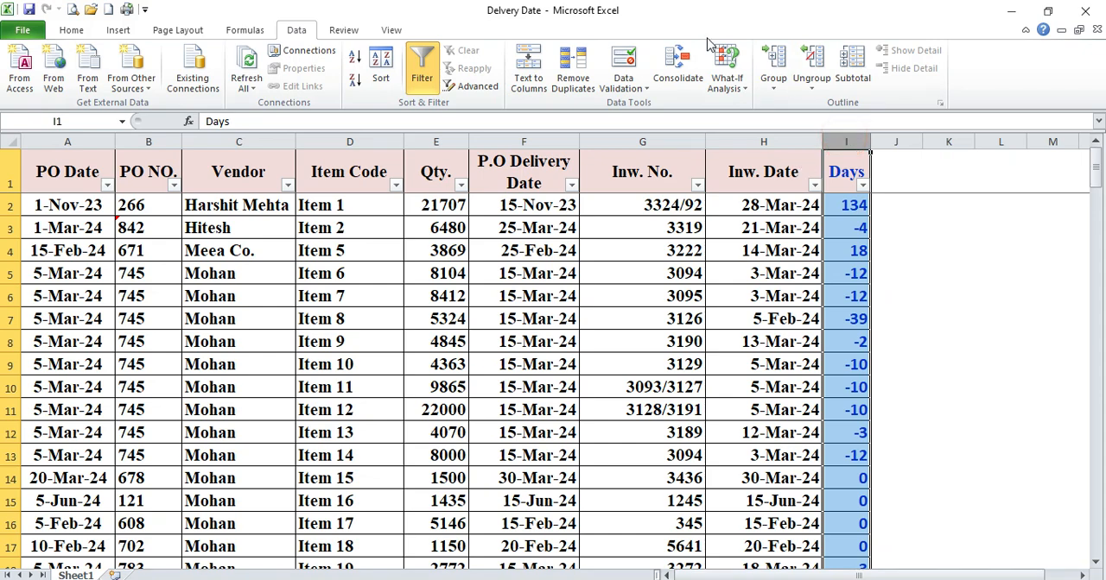
{"action": "left_click", "coordinate": [71, 29]}
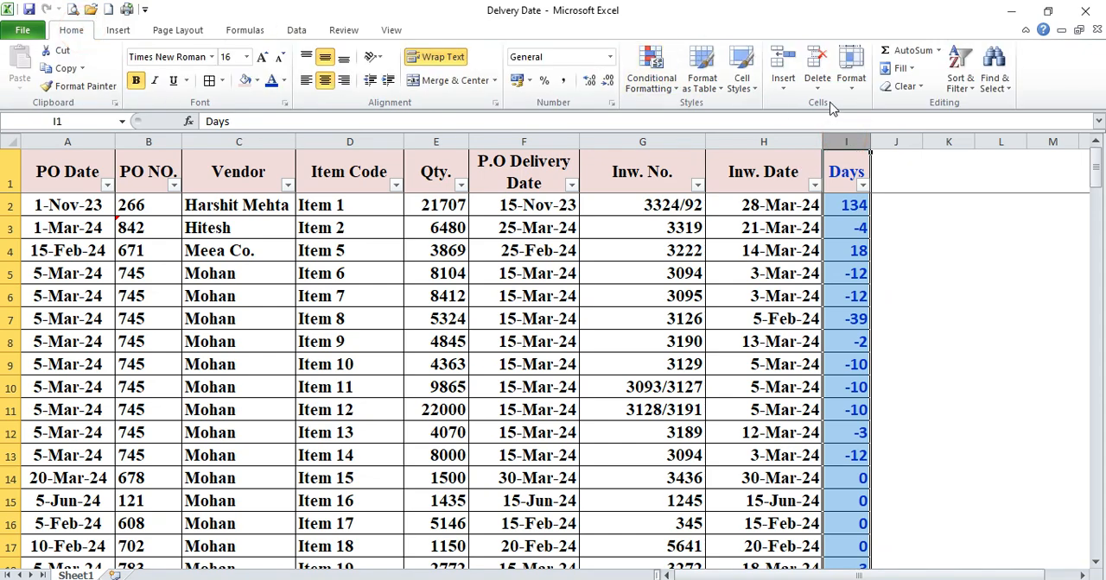
{"action": "left_click", "coordinate": [673, 90]}
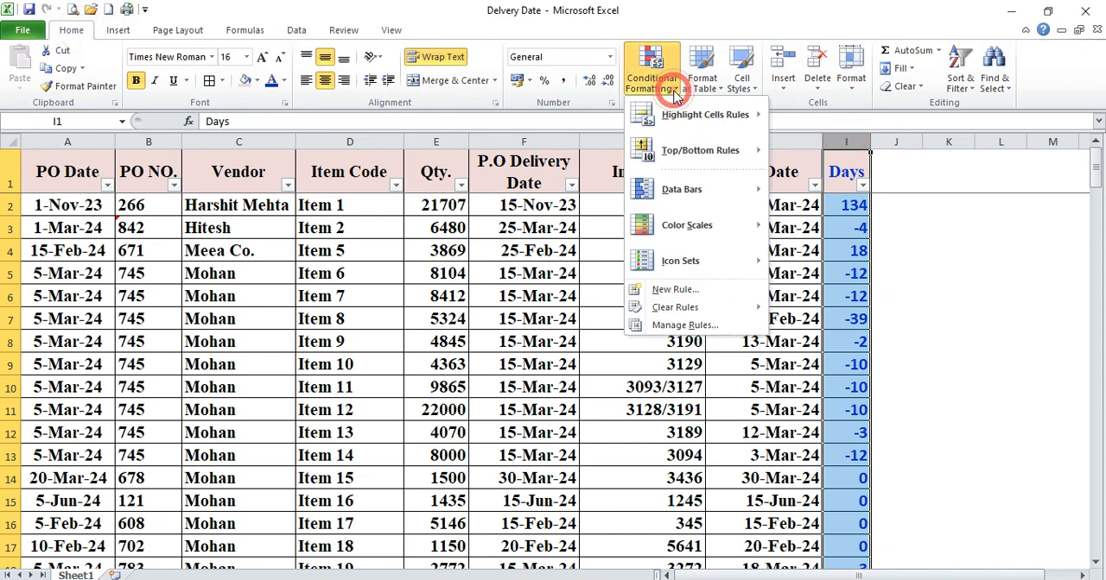
{"action": "mouse_move", "coordinate": [697, 116]}
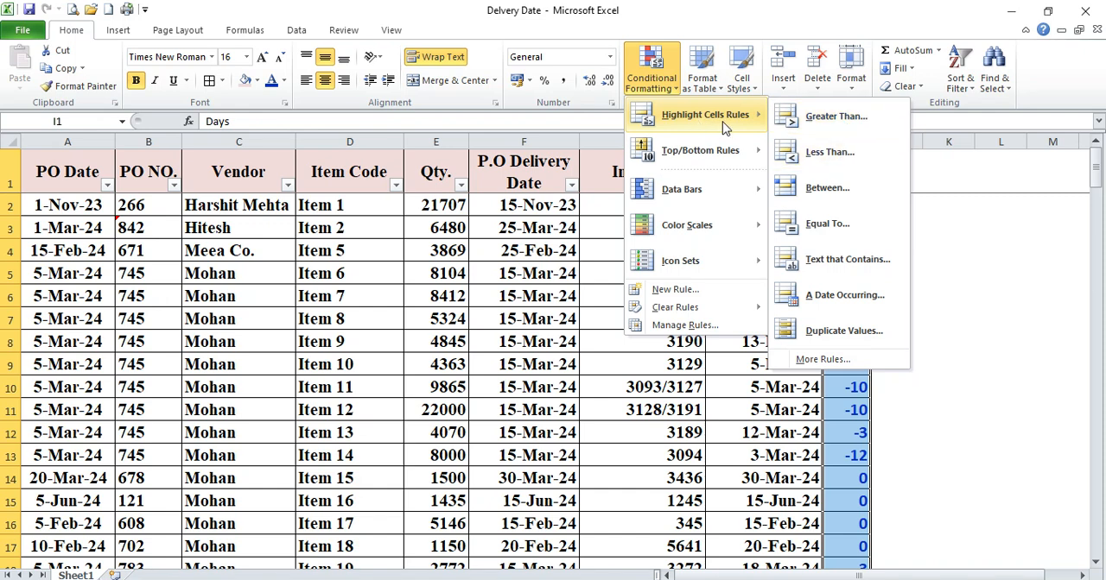
{"action": "left_click", "coordinate": [844, 161]}
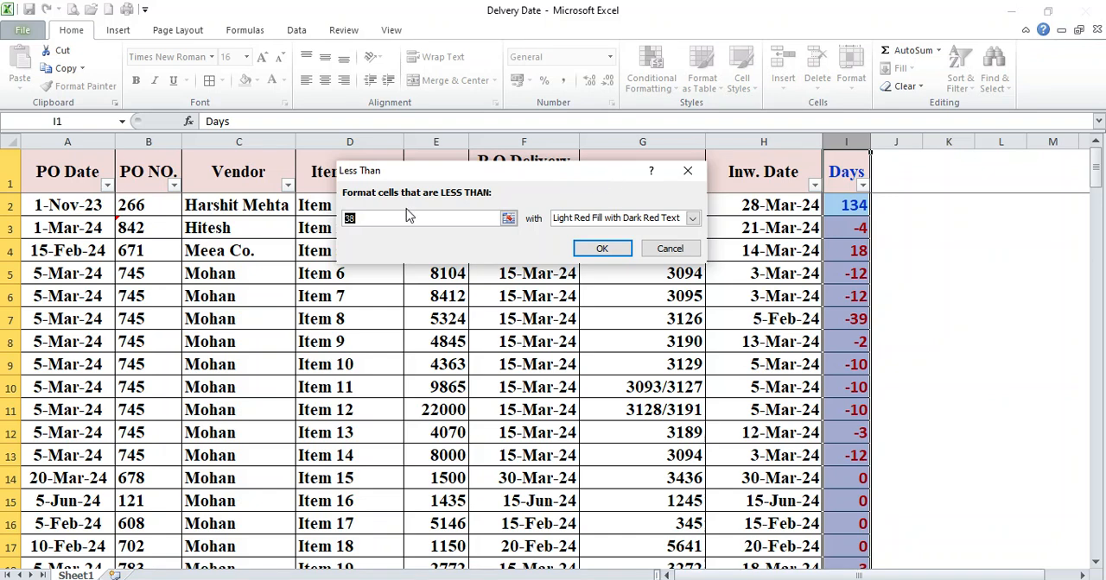
{"action": "type", "text": "0"}
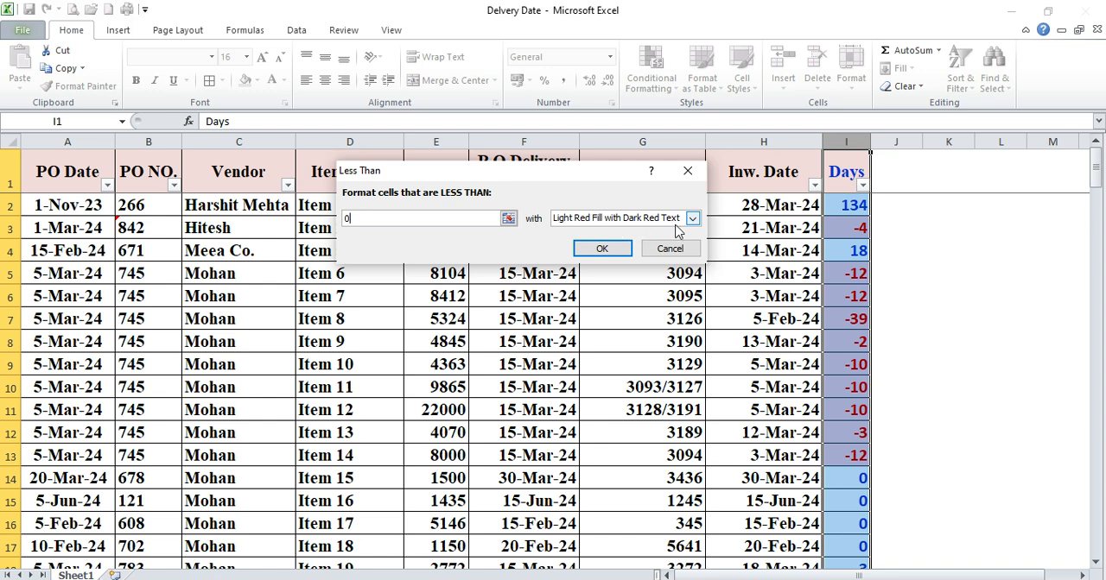
{"action": "left_click", "coordinate": [607, 248]}
Review the highlighted values in the Days column down through the lower rows of the table
{"action": "left_click", "coordinate": [857, 234]}
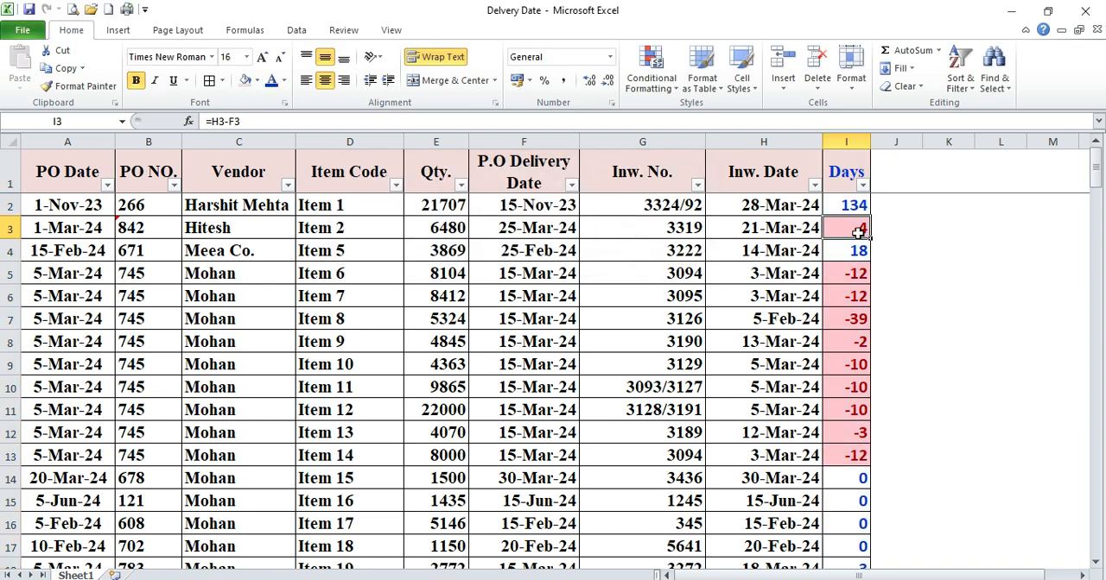
{"action": "left_click", "coordinate": [855, 275]}
{"action": "left_click", "coordinate": [860, 452]}
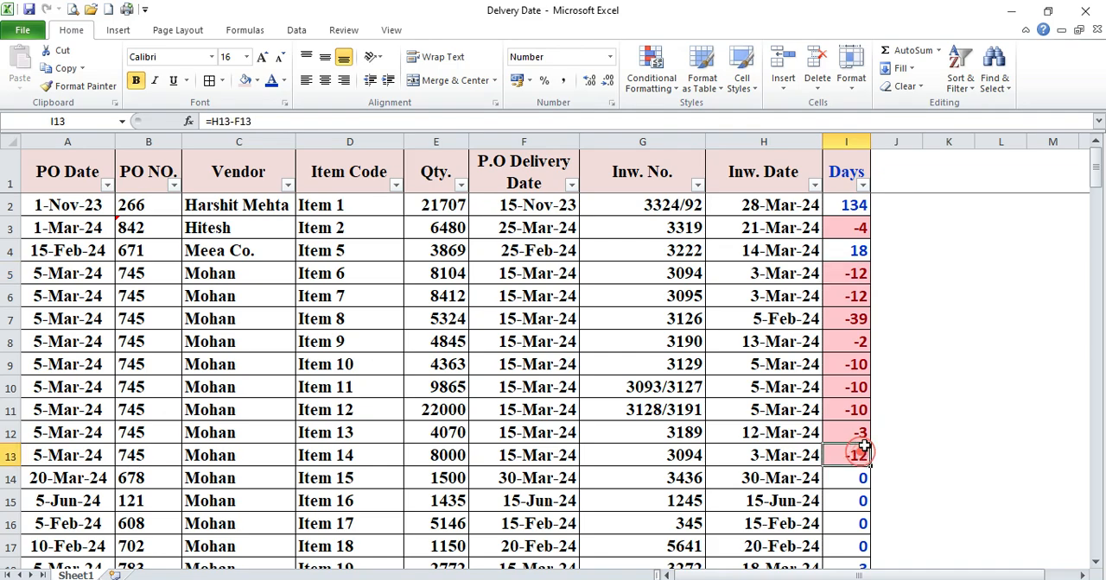
{"action": "scroll", "coordinate": [863, 448], "scroll_direction": "down", "scroll_amount": 13}
{"action": "scroll", "coordinate": [865, 445], "scroll_direction": "down", "scroll_amount": 20}
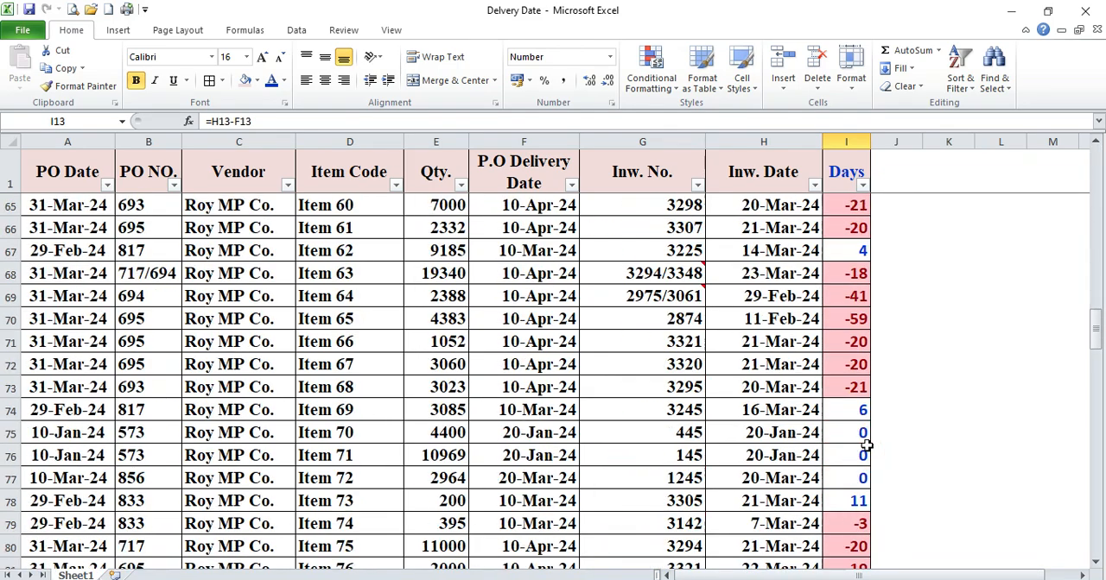
{"action": "scroll", "coordinate": [865, 440], "scroll_direction": "down", "scroll_amount": 7}
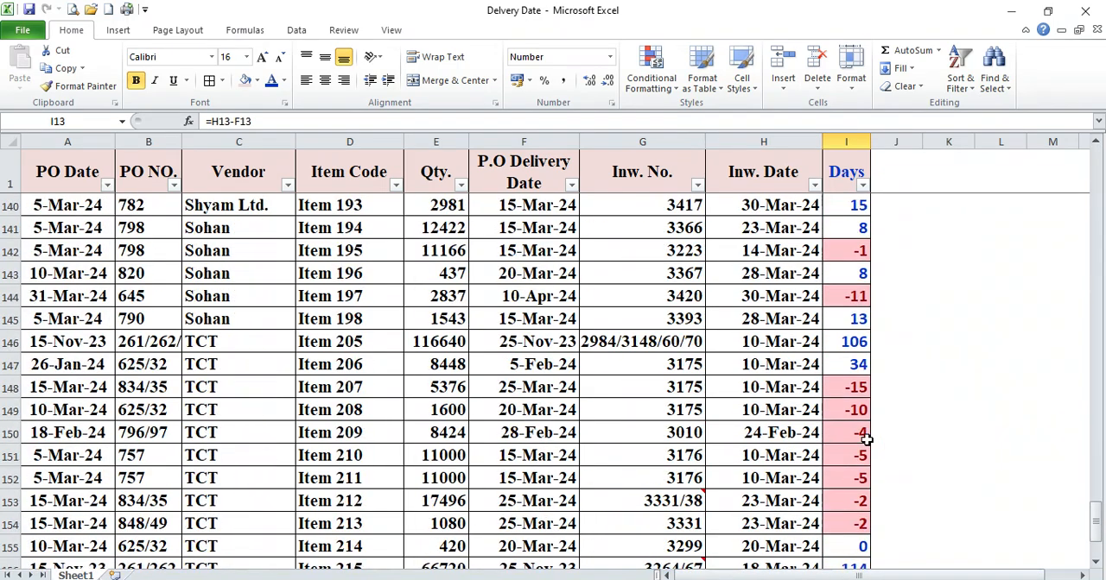
Check the highlighted negative Days values for the TCT vendor in the last rows of the table
{"action": "left_click", "coordinate": [861, 391]}
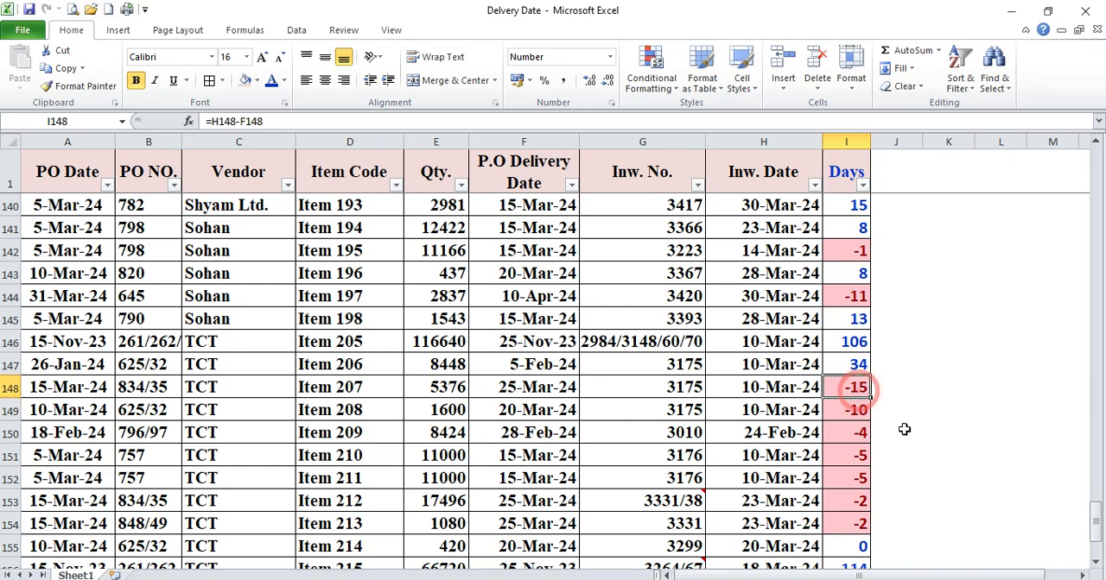
{"action": "scroll", "coordinate": [904, 428], "scroll_direction": "down", "scroll_amount": 2}
{"action": "left_click", "coordinate": [855, 362]}
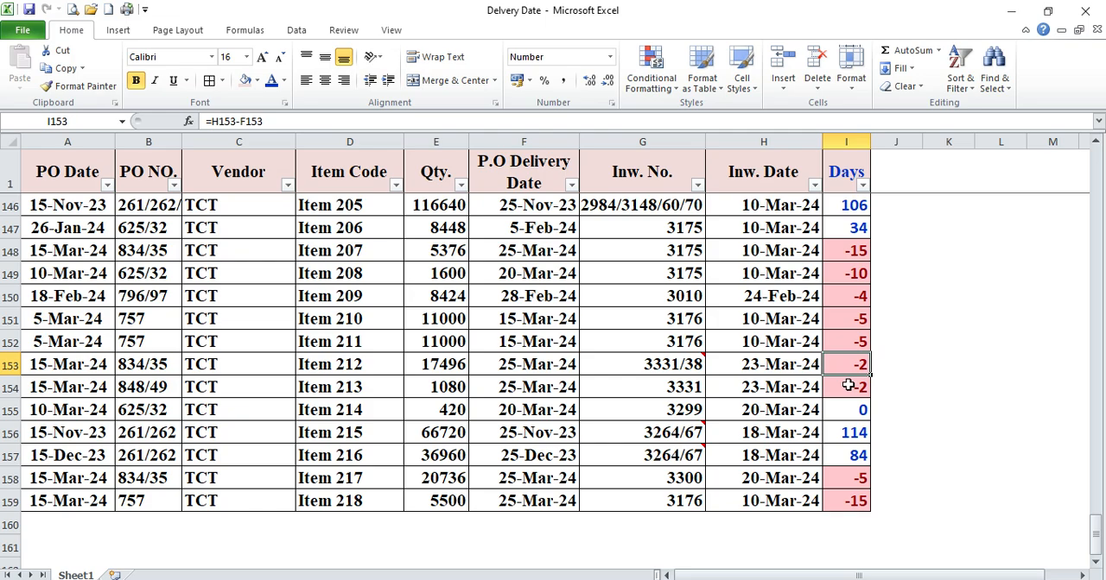
{"action": "scroll", "coordinate": [847, 365], "scroll_direction": "up", "scroll_amount": 20}
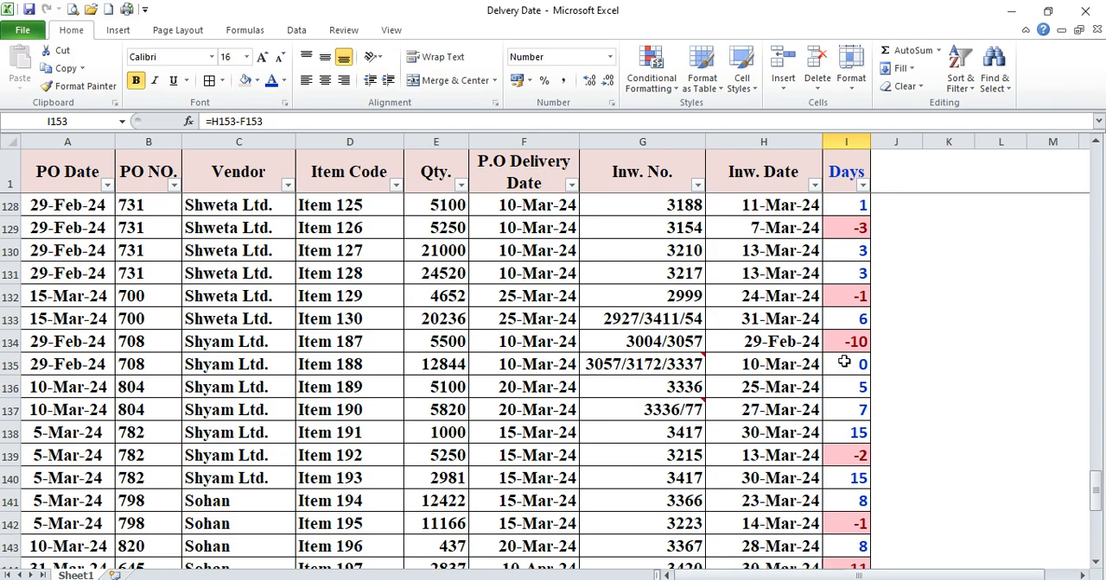
{"action": "scroll", "coordinate": [843, 362], "scroll_direction": "up", "scroll_amount": 20}
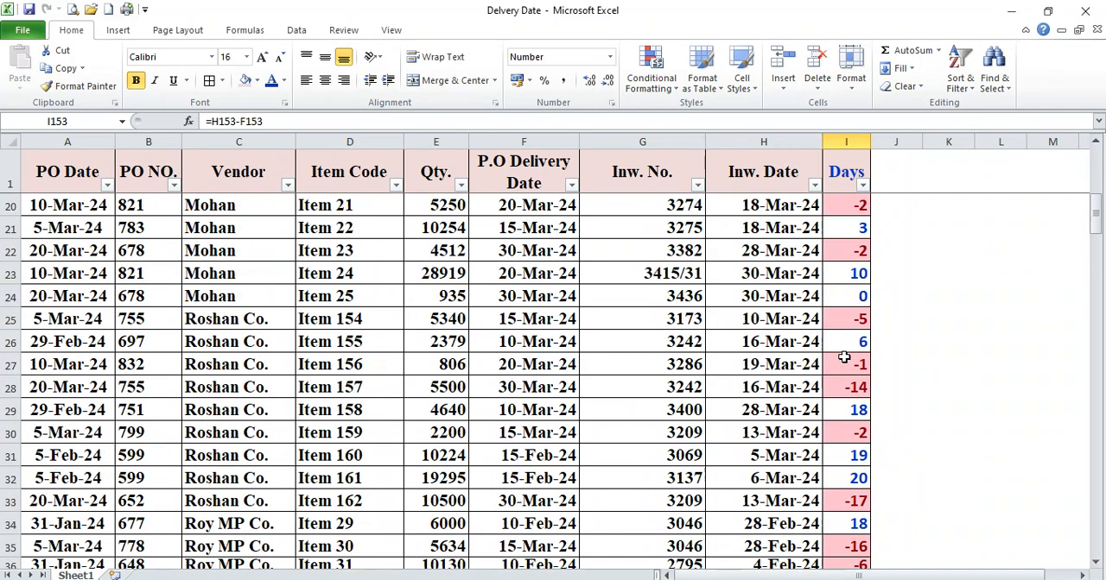
{"action": "left_click", "coordinate": [845, 142]}
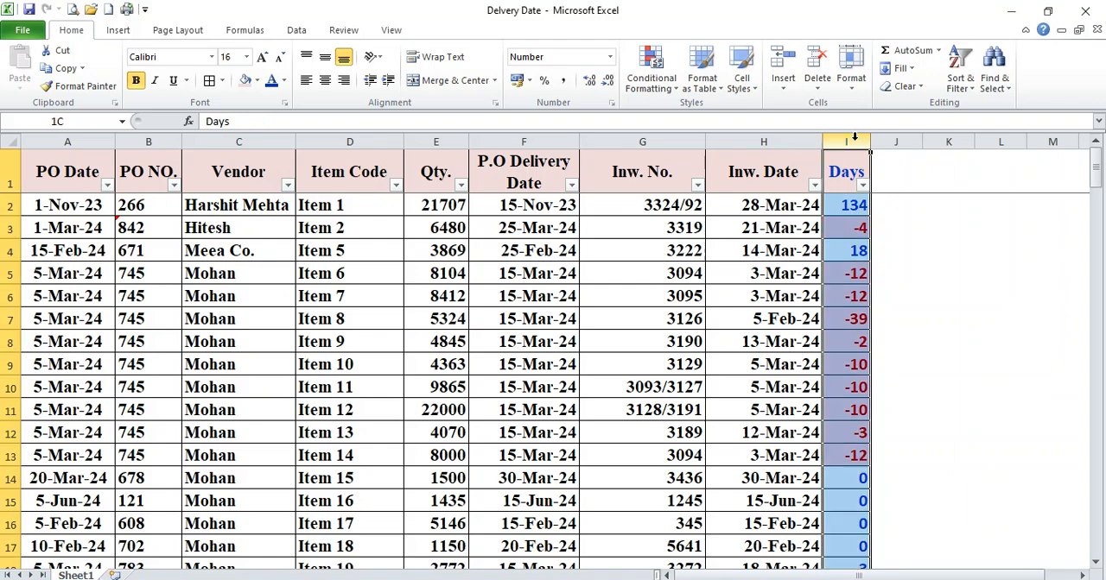
{"action": "left_click", "coordinate": [647, 85]}
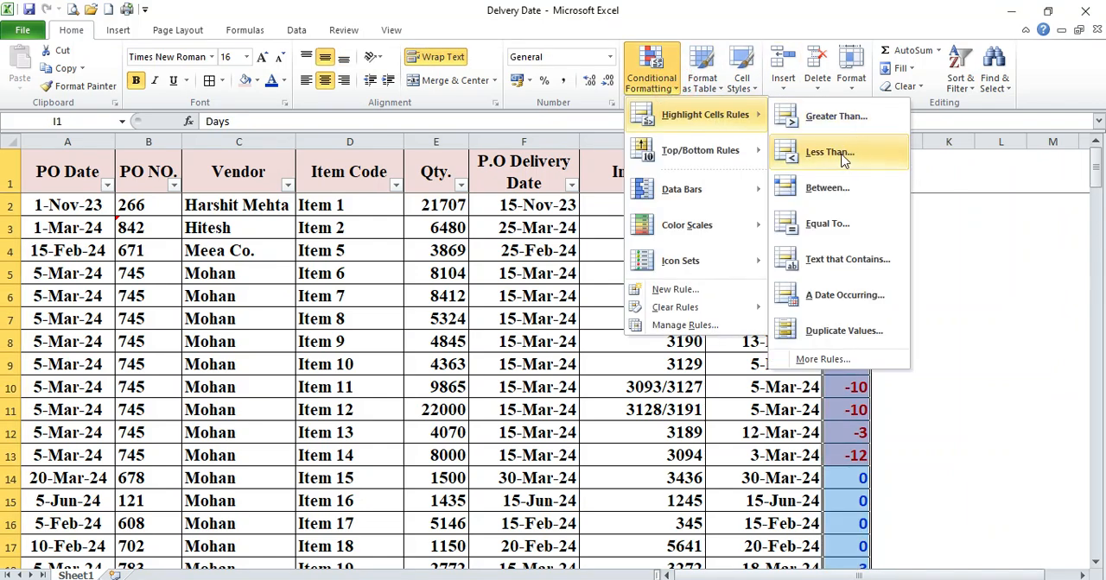
{"action": "left_click", "coordinate": [833, 153]}
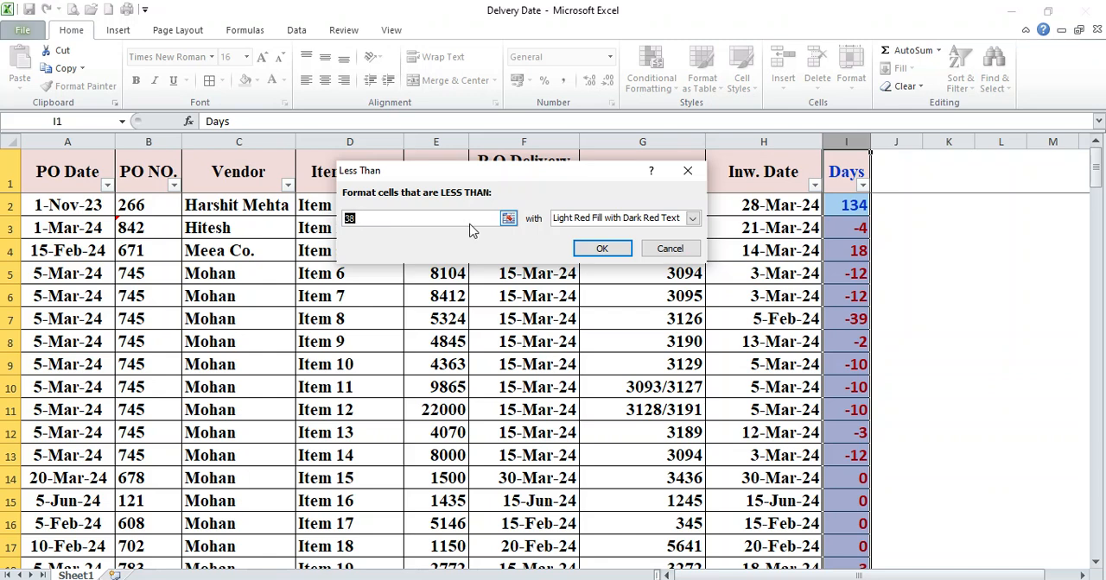
{"action": "left_click", "coordinate": [688, 171]}
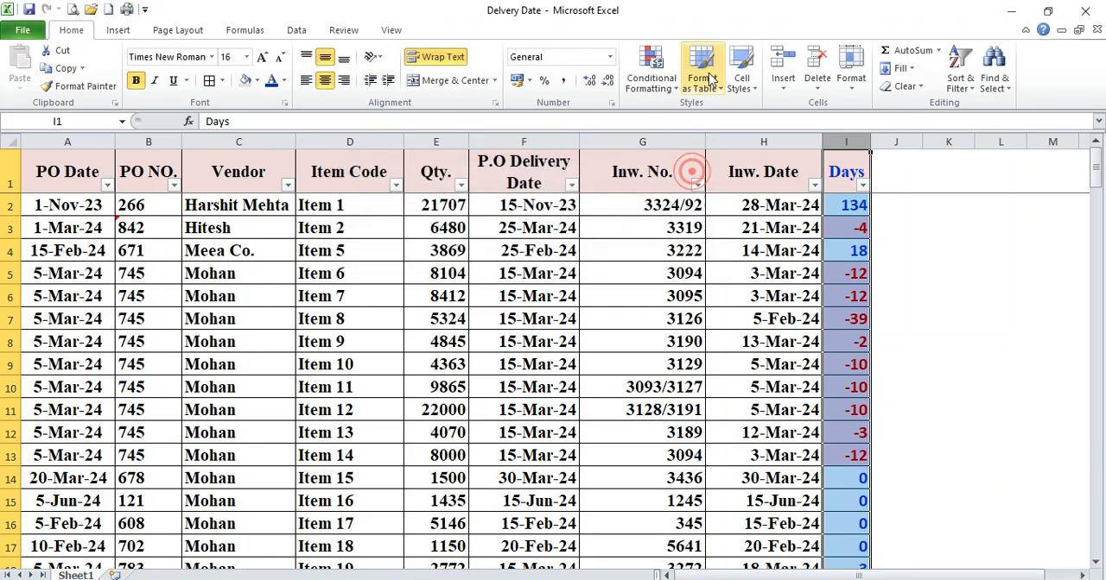
Clear the conditional formatting rules from the Days column only
{"action": "left_click", "coordinate": [672, 85]}
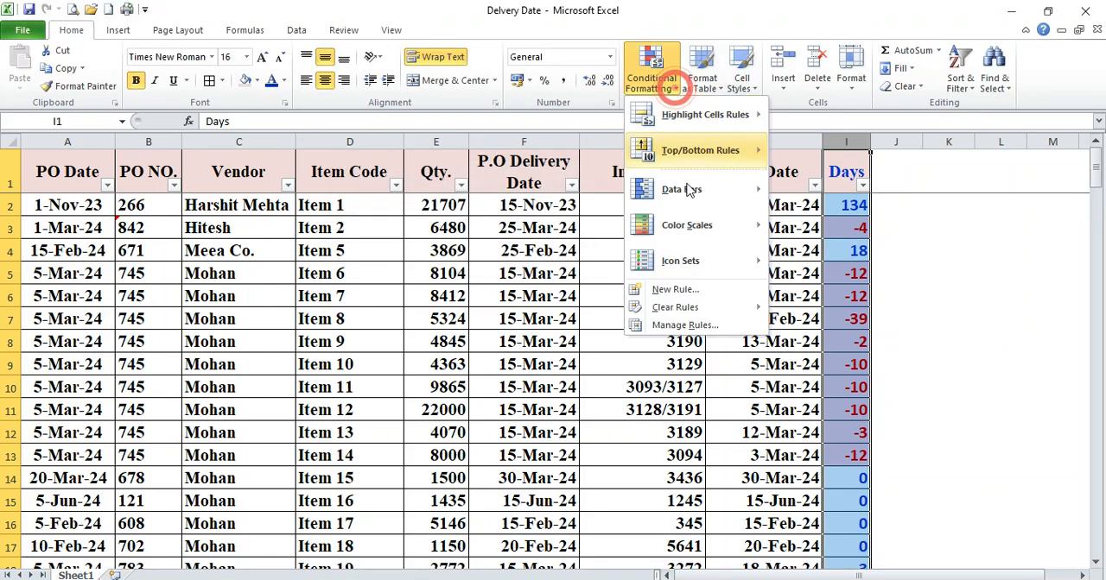
{"action": "mouse_move", "coordinate": [695, 311]}
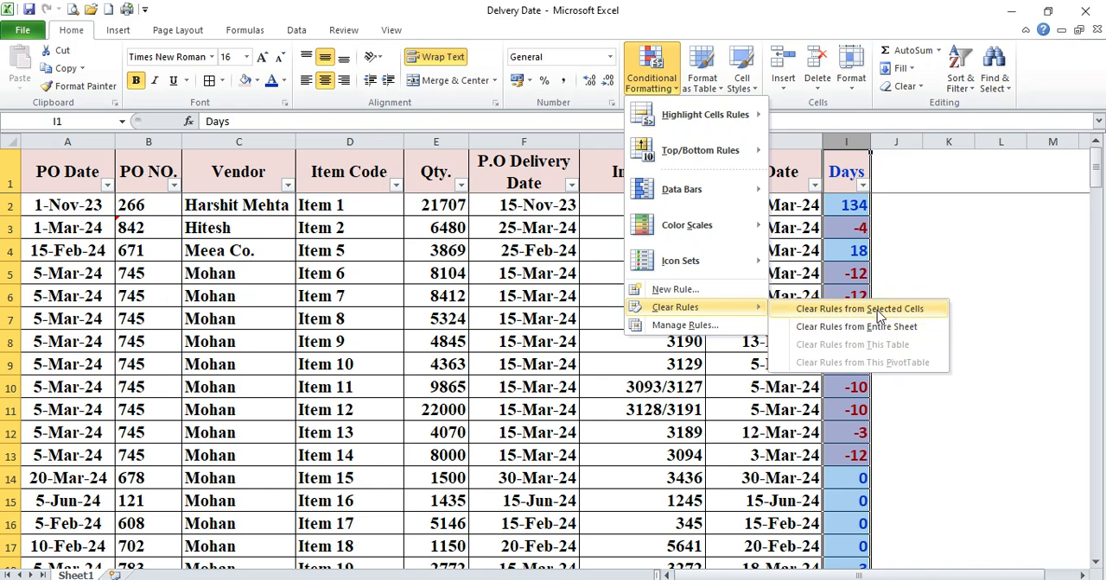
{"action": "left_click", "coordinate": [878, 313]}
Add a Less Than 0 highlight rule to the Days column with Green Fill with Dark Green Text
{"action": "left_click", "coordinate": [845, 143]}
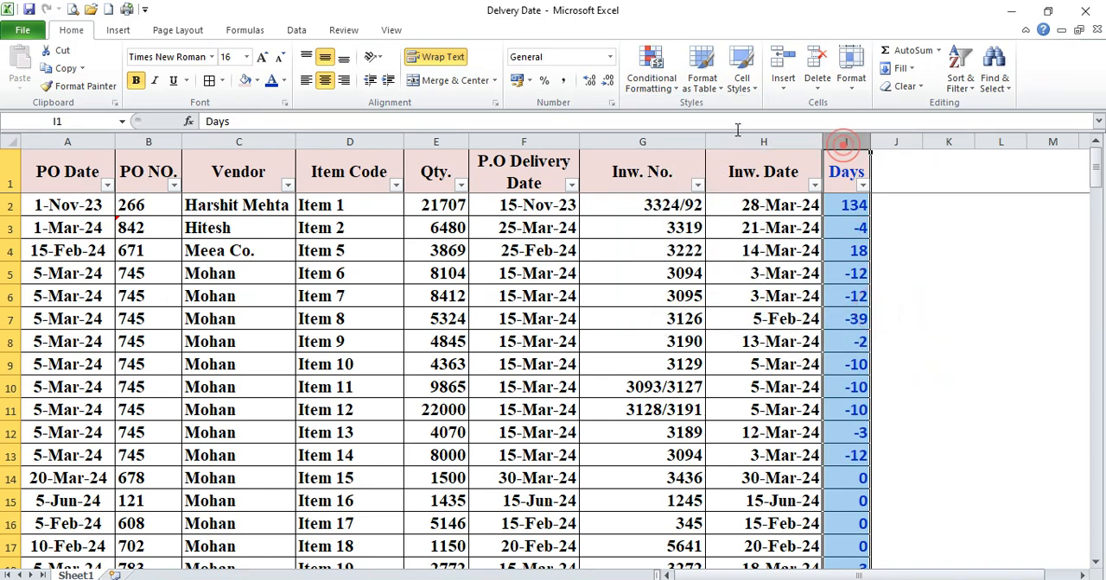
{"action": "left_click", "coordinate": [651, 73]}
{"action": "mouse_move", "coordinate": [743, 115]}
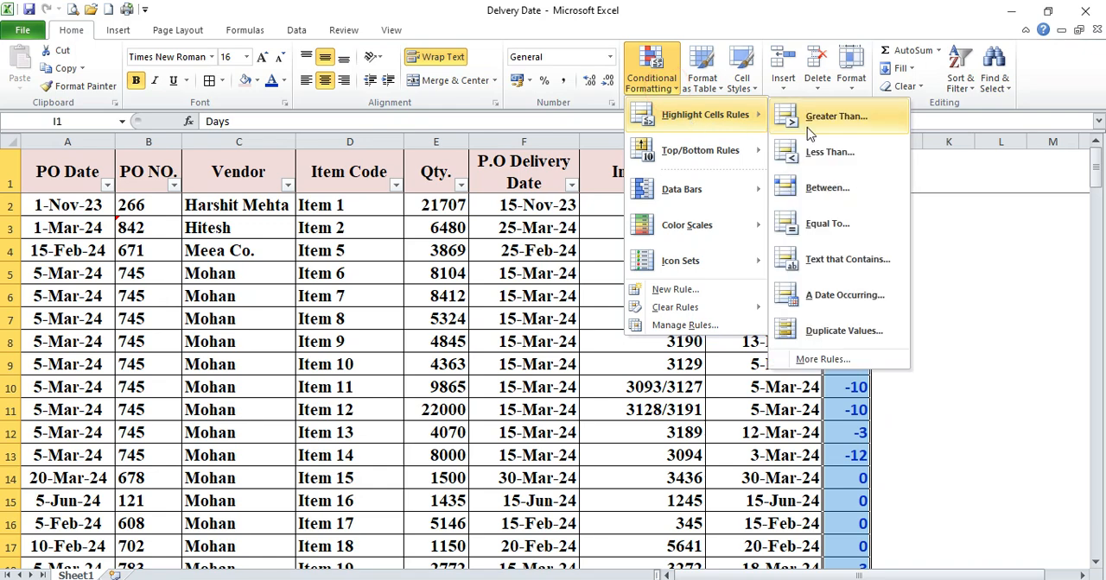
{"action": "left_click", "coordinate": [829, 153]}
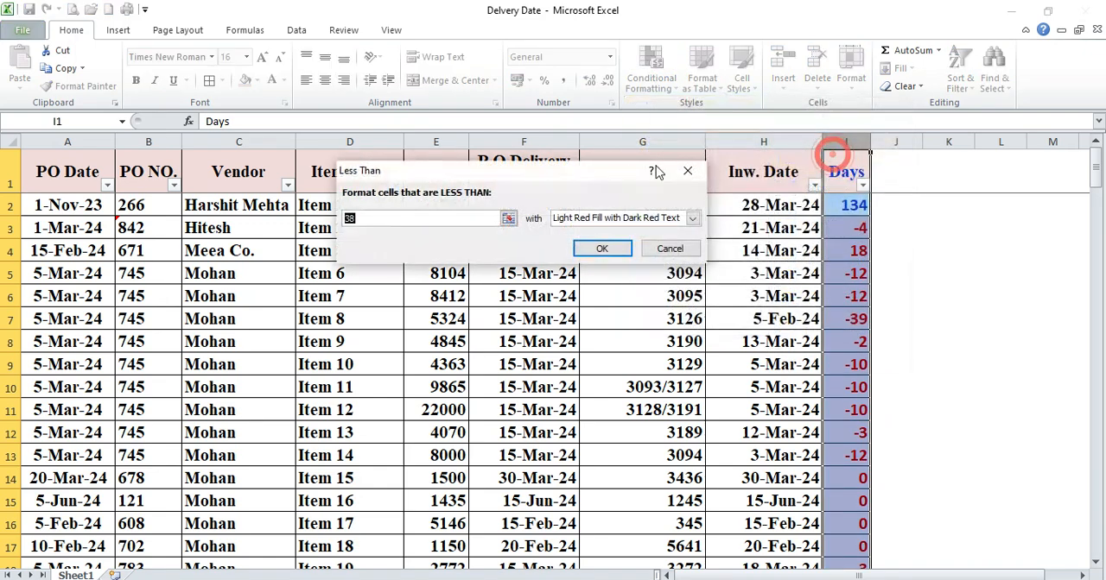
{"action": "type", "text": "0"}
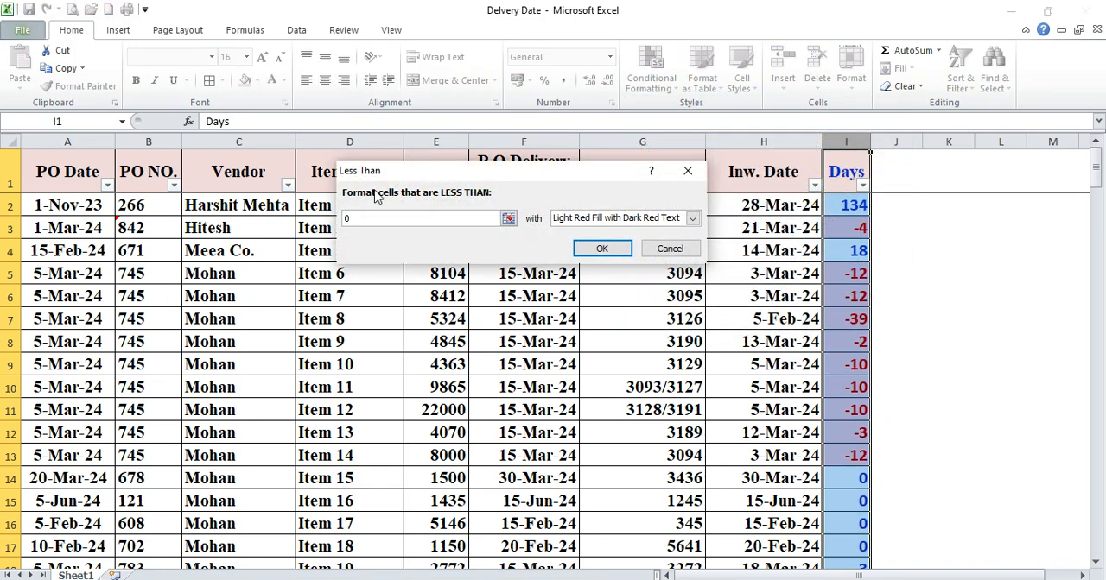
{"action": "left_click", "coordinate": [647, 218]}
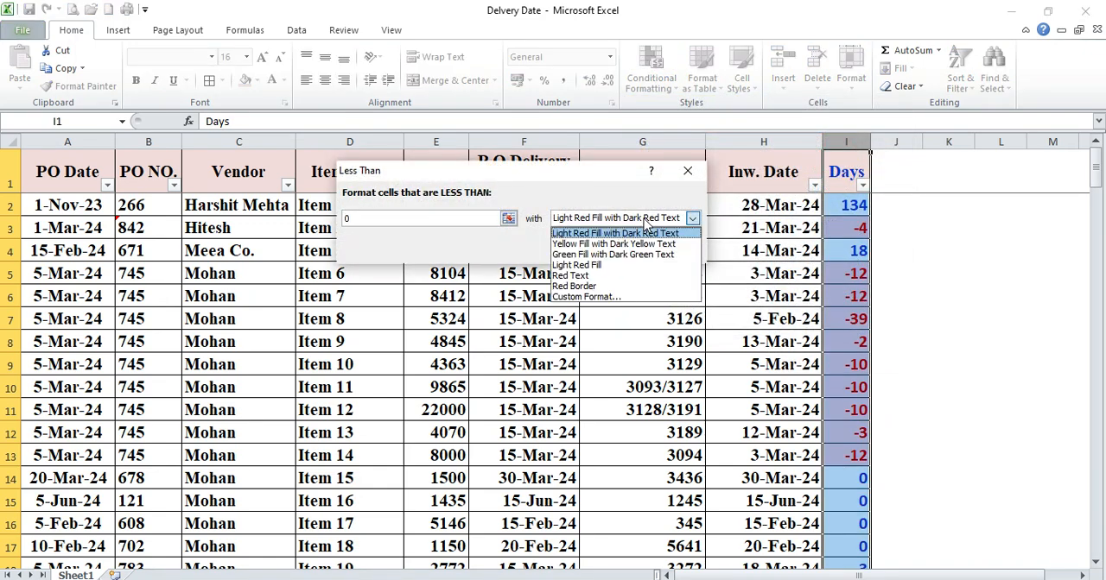
{"action": "left_click", "coordinate": [609, 254]}
{"action": "left_click", "coordinate": [606, 249]}
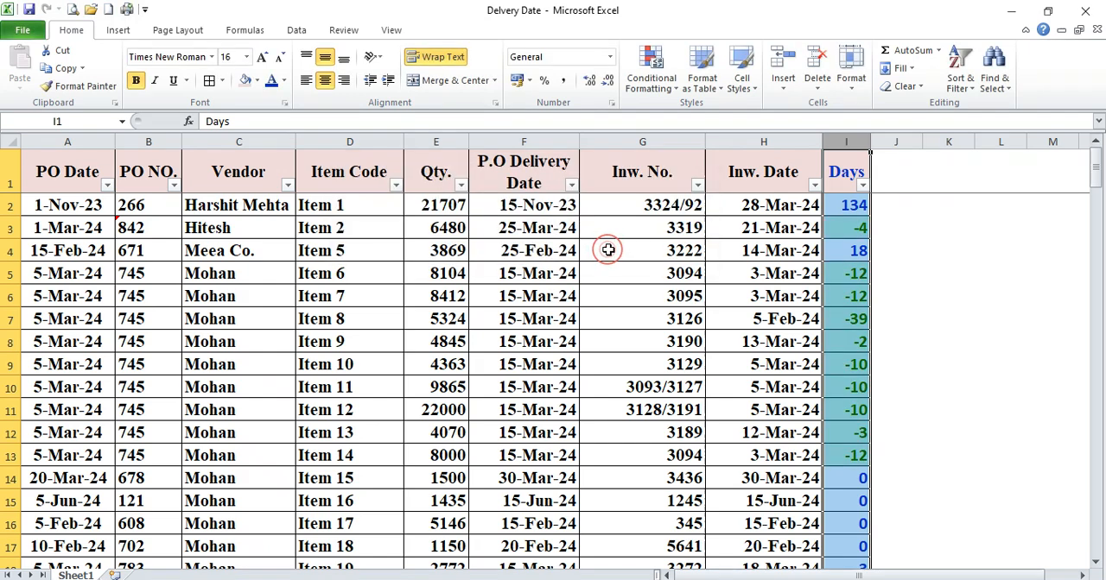
Examine the Days values and their highlighting in rows 2 to 11, comparing early receipts with late ones
{"action": "left_click", "coordinate": [846, 233]}
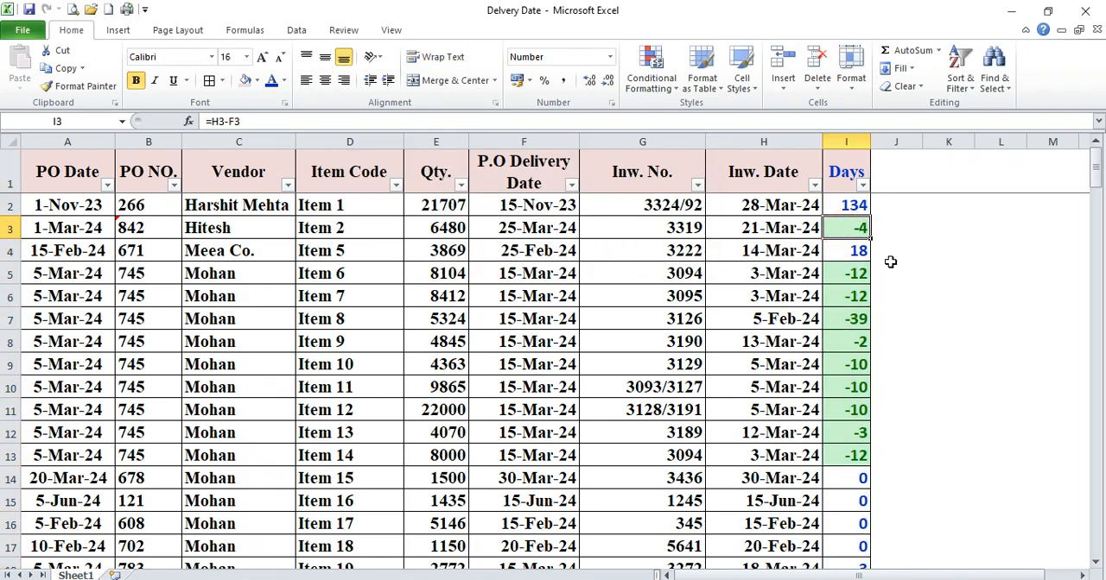
{"action": "left_click", "coordinate": [851, 277]}
{"action": "left_click", "coordinate": [849, 231]}
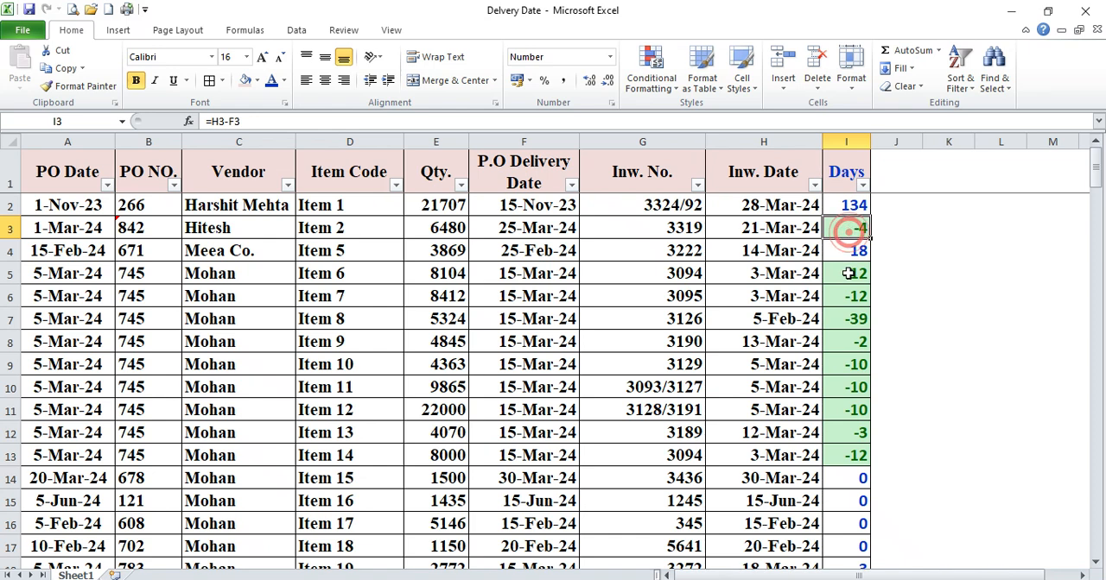
{"action": "left_click", "coordinate": [849, 274]}
{"action": "left_click", "coordinate": [851, 296]}
{"action": "left_click", "coordinate": [854, 318]}
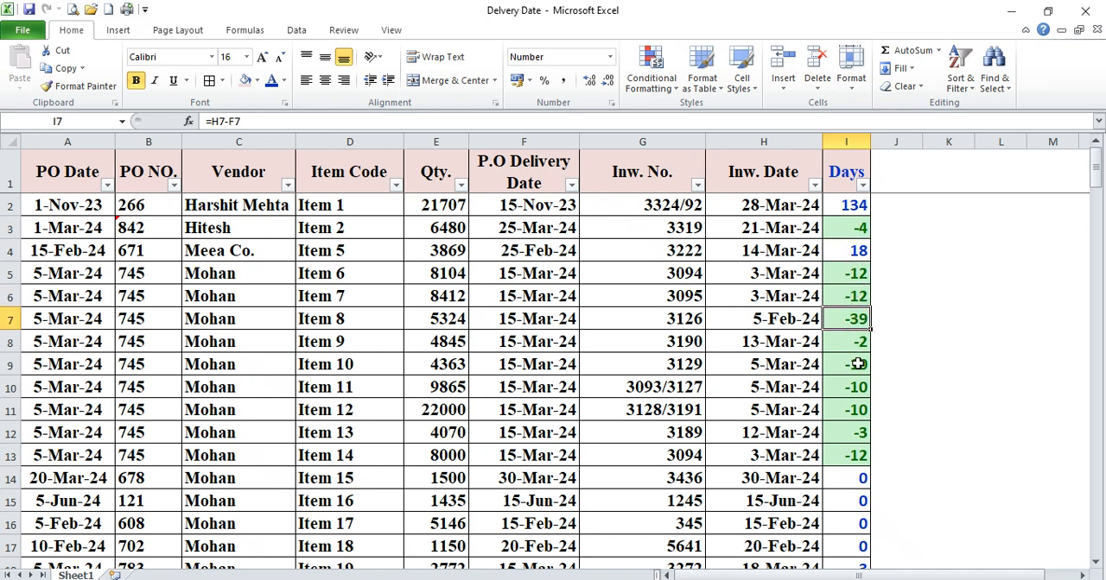
{"action": "left_click", "coordinate": [858, 364]}
{"action": "left_click", "coordinate": [855, 387]}
{"action": "left_click", "coordinate": [855, 410]}
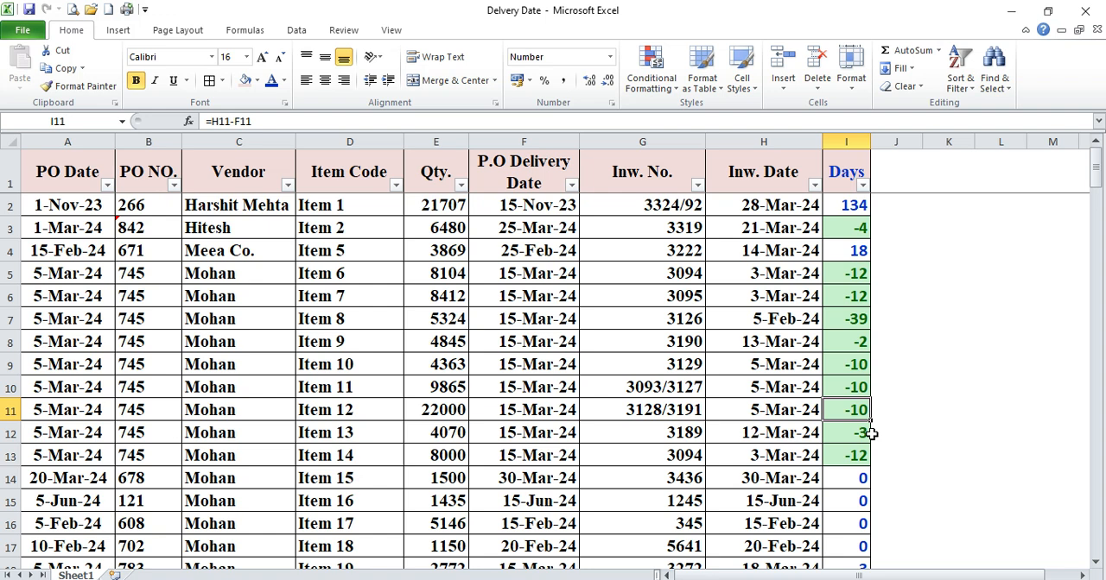
{"action": "left_click", "coordinate": [853, 206]}
{"action": "left_click", "coordinate": [851, 250]}
{"action": "left_click", "coordinate": [849, 274]}
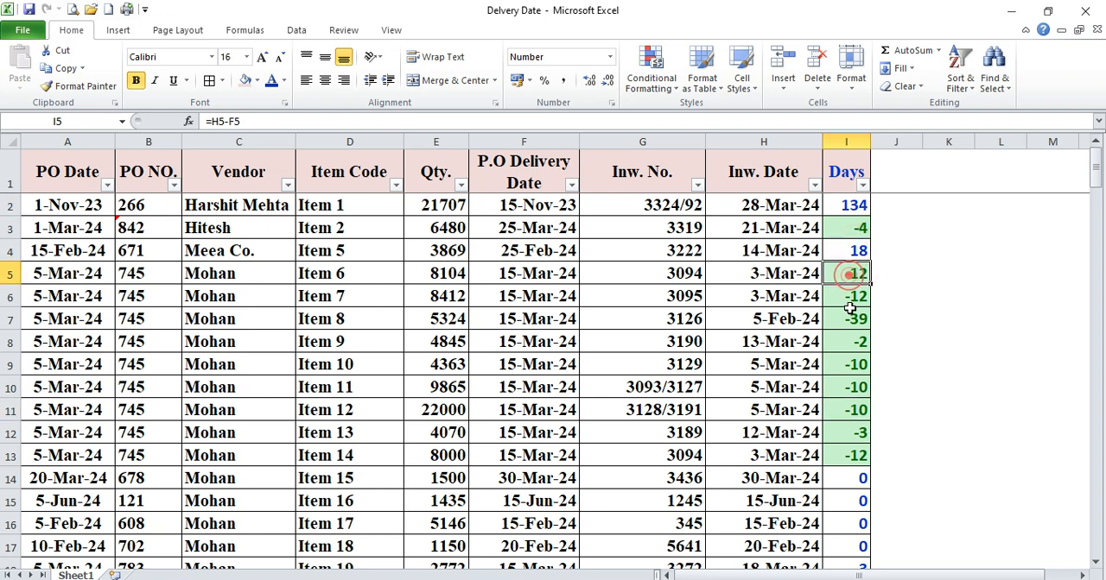
{"action": "left_click", "coordinate": [850, 297]}
{"action": "left_click", "coordinate": [852, 319]}
{"action": "left_click", "coordinate": [851, 342]}
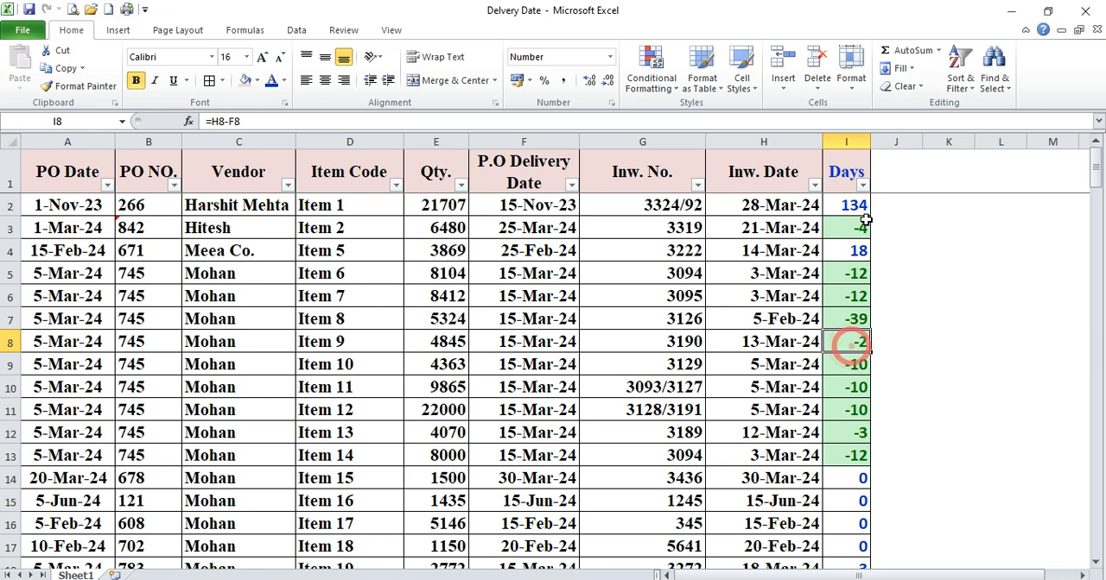
{"action": "left_click", "coordinate": [854, 206]}
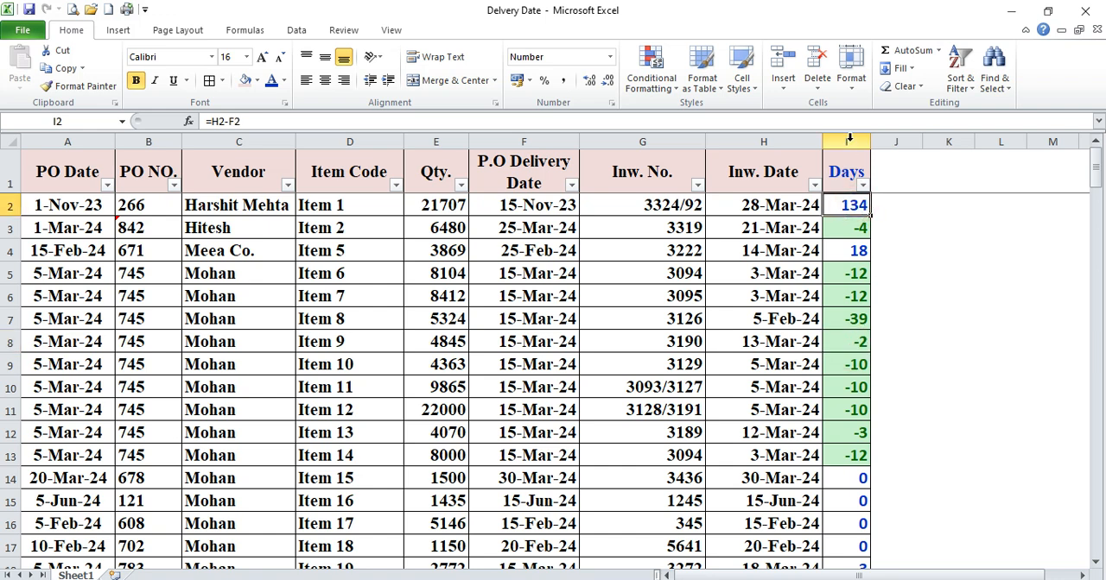
Add a Greater Than 0 highlight rule to the Days column with Light Red Fill with Dark Red Text
{"action": "left_click", "coordinate": [849, 139]}
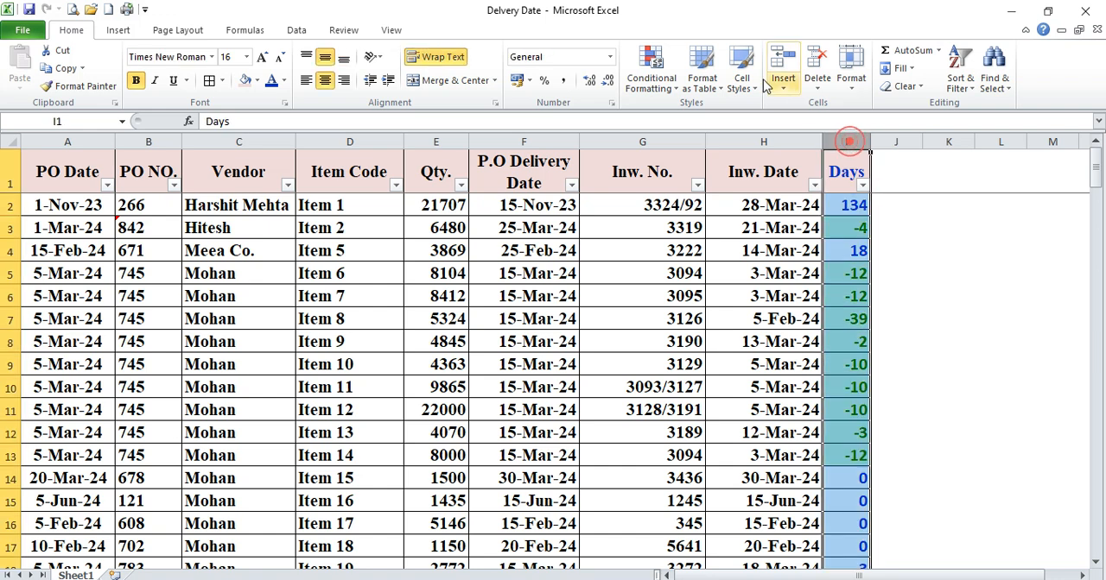
{"action": "left_click", "coordinate": [679, 93]}
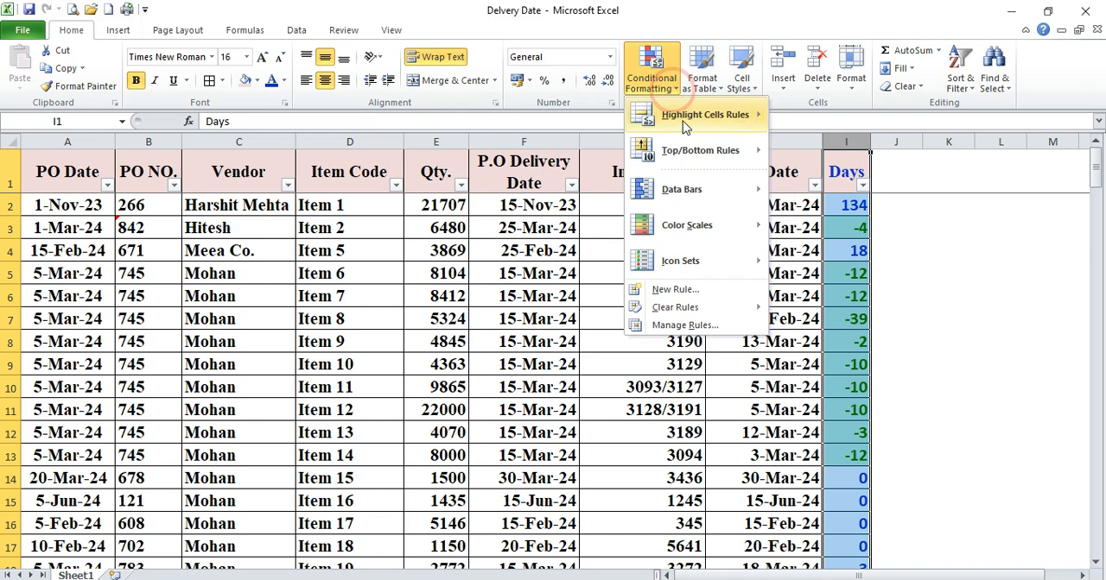
{"action": "mouse_move", "coordinate": [682, 121]}
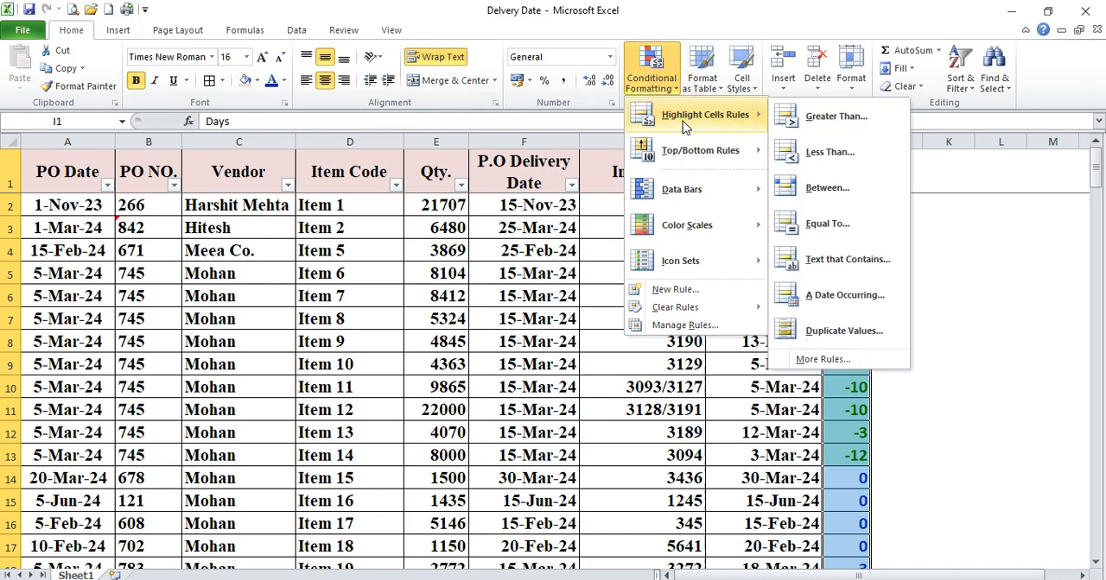
{"action": "left_click", "coordinate": [836, 117]}
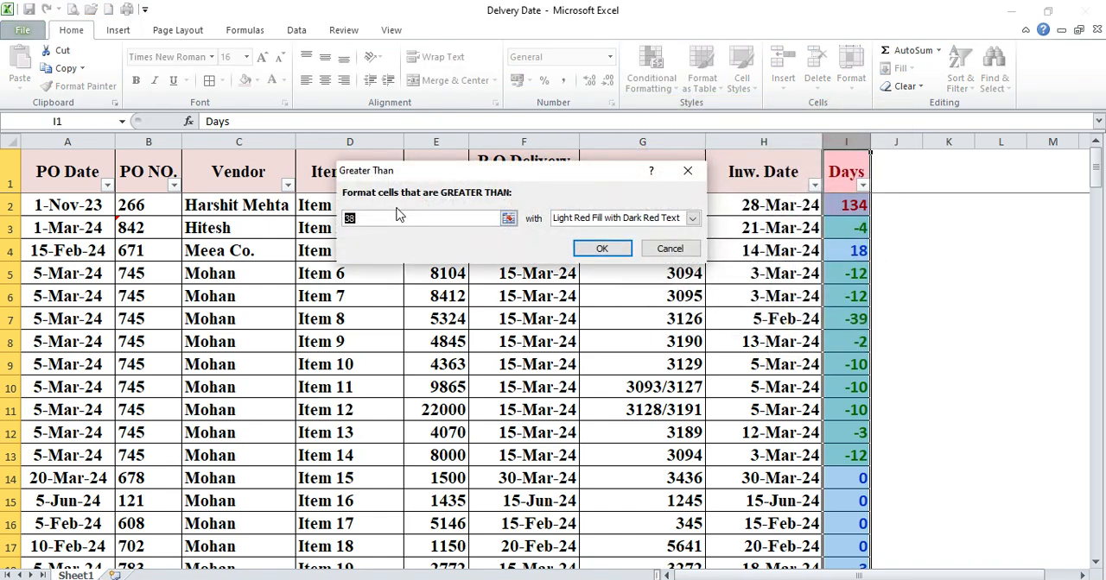
{"action": "type", "text": "0"}
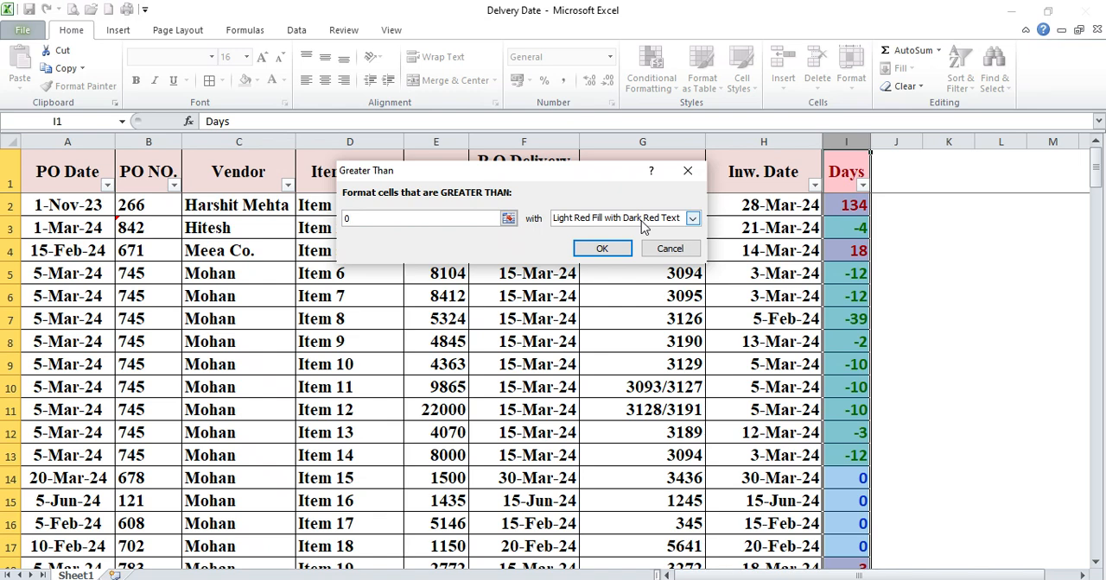
{"action": "left_click", "coordinate": [602, 250]}
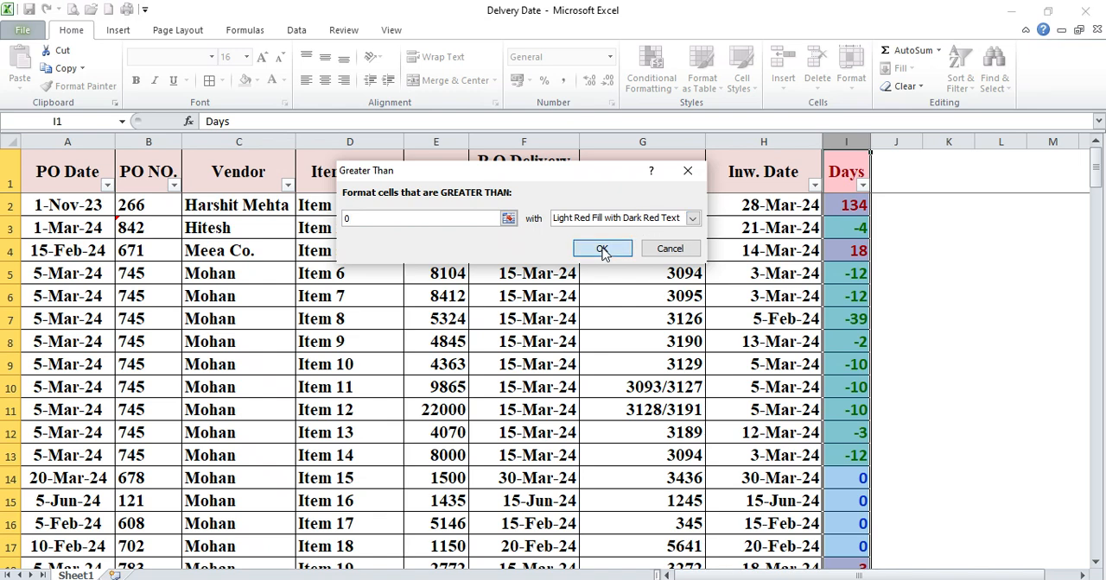
{"action": "left_click", "coordinate": [742, 338]}
Examine the late receipts in rows 2 and 4 and the unhighlighted on-time receipts in rows 14 to 17
{"action": "left_click", "coordinate": [848, 258]}
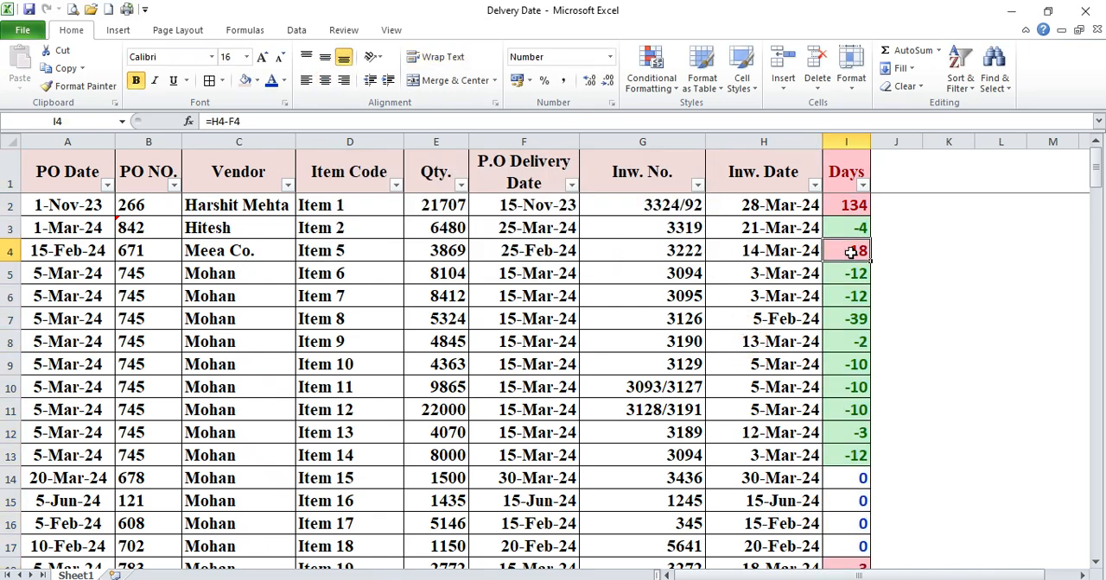
{"action": "left_click", "coordinate": [854, 212]}
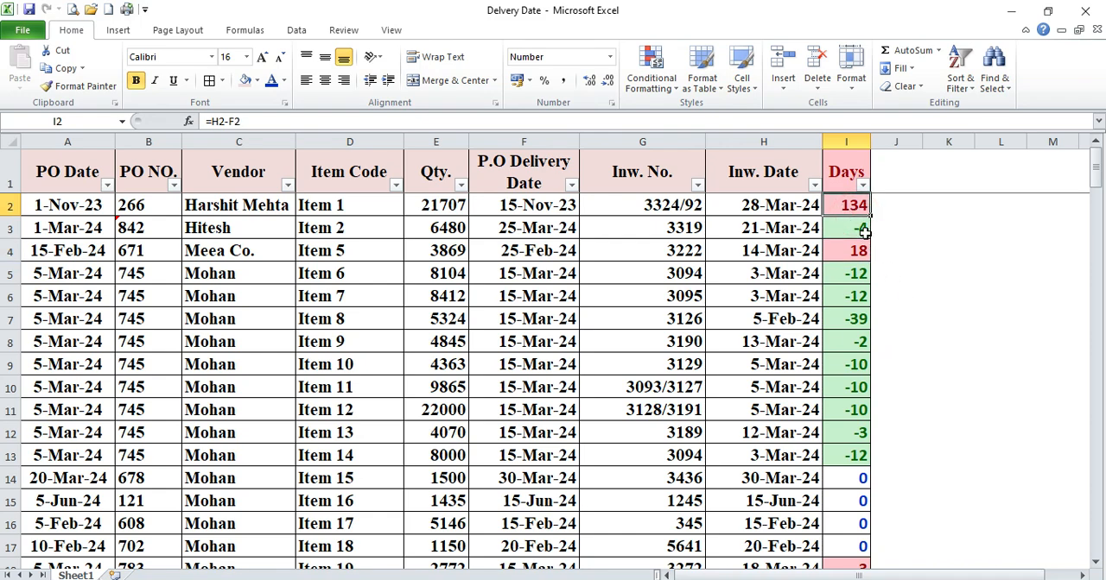
{"action": "left_click", "coordinate": [855, 256]}
{"action": "left_click_drag", "start_coordinate": [853, 474], "coordinate": [859, 542]}
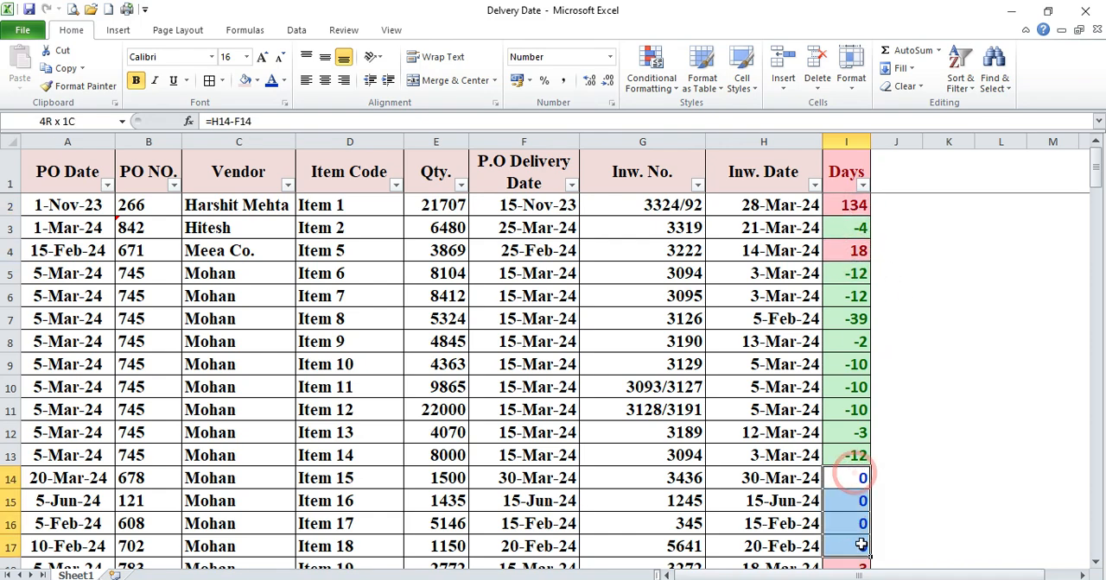
{"action": "scroll", "coordinate": [929, 457], "scroll_direction": "down", "scroll_amount": 2}
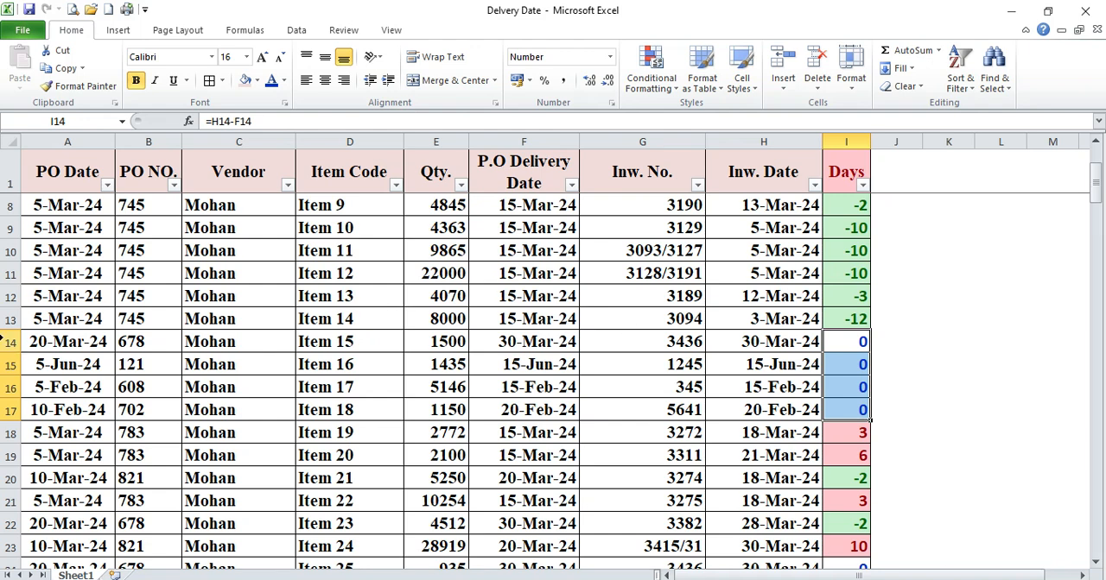
{"action": "left_click_drag", "start_coordinate": [7, 341], "coordinate": [7, 386]}
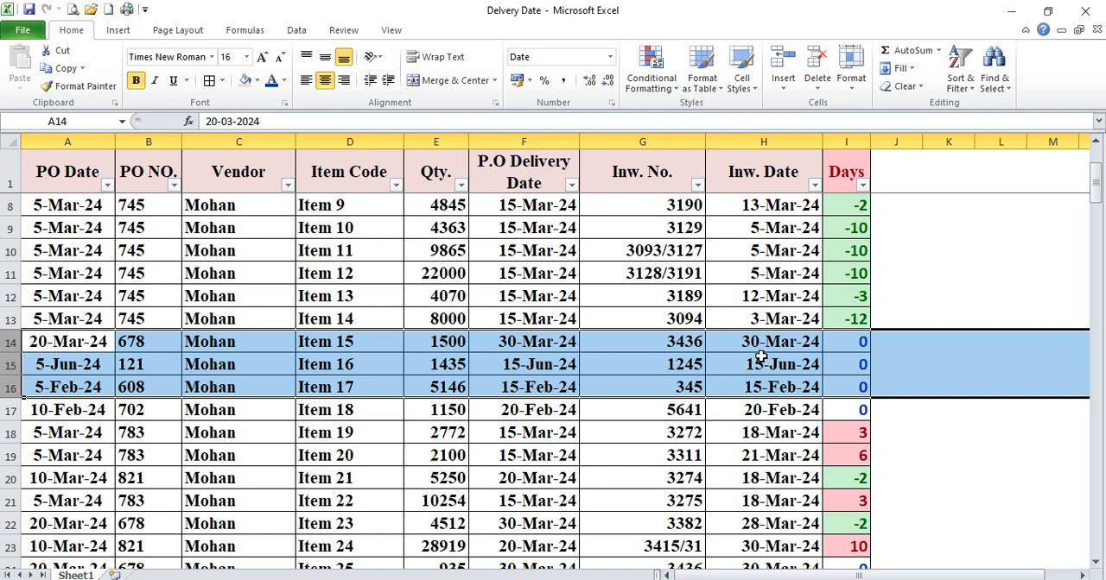
{"action": "left_click", "coordinate": [860, 386]}
Add subtotals to the order table that average Days at each change in Vendor
{"action": "left_click", "coordinate": [86, 173]}
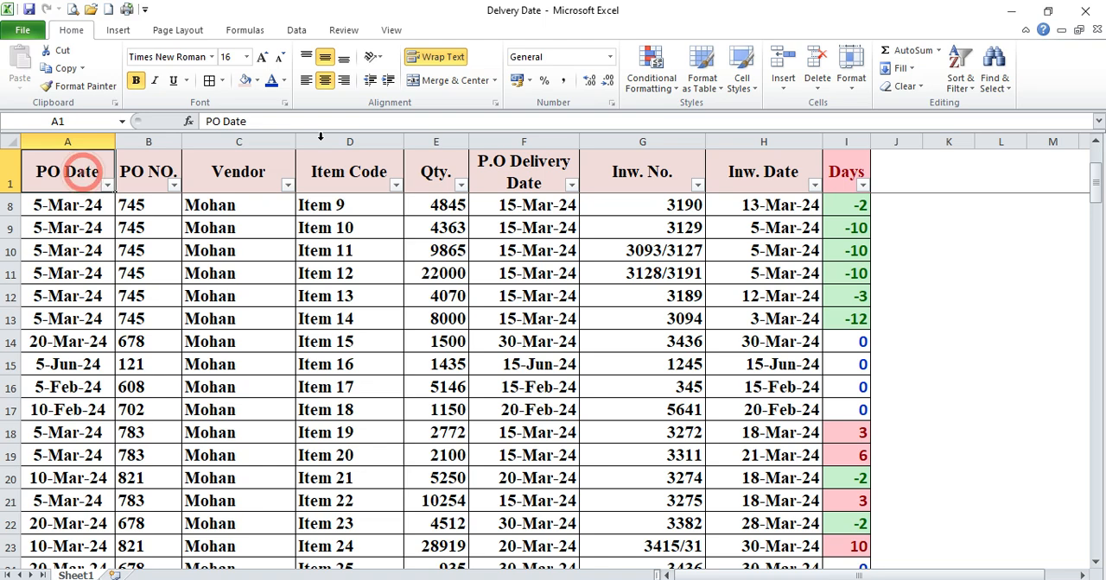
{"action": "left_click", "coordinate": [296, 29]}
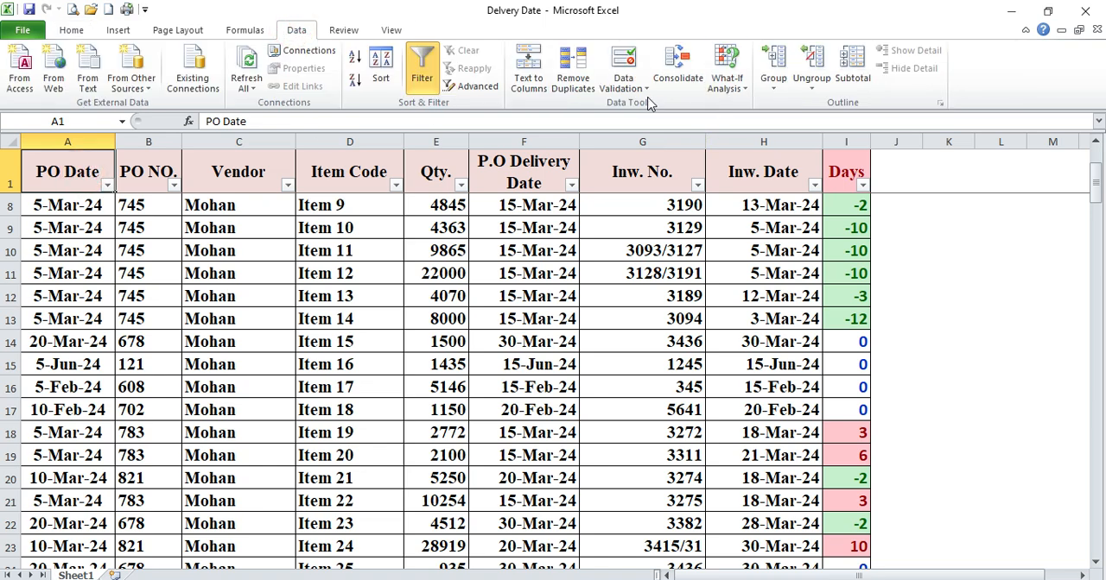
{"action": "left_click", "coordinate": [852, 64]}
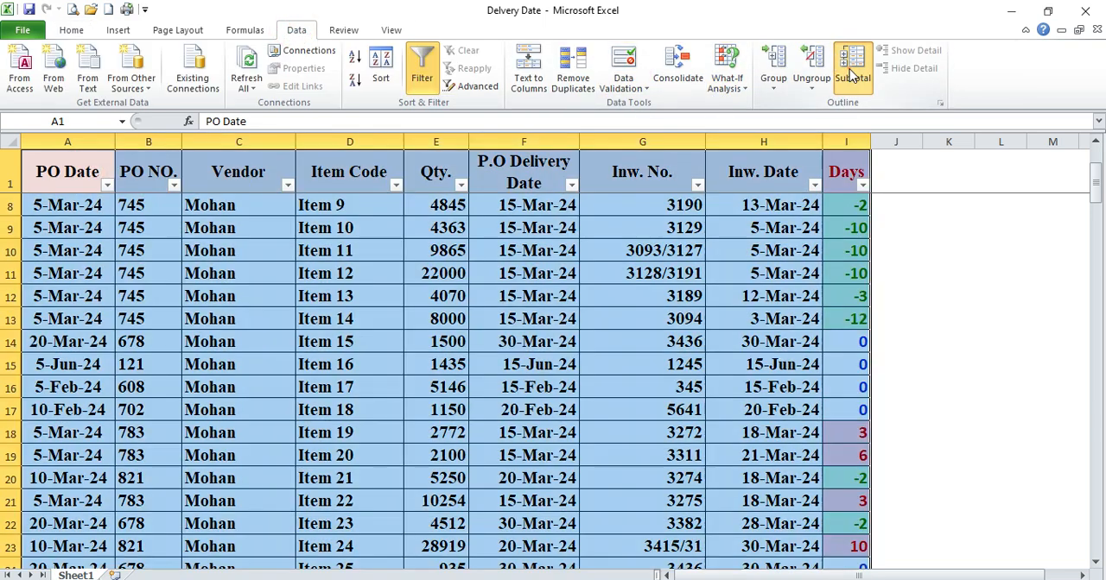
{"action": "left_click_drag", "start_coordinate": [483, 90], "coordinate": [533, 87]}
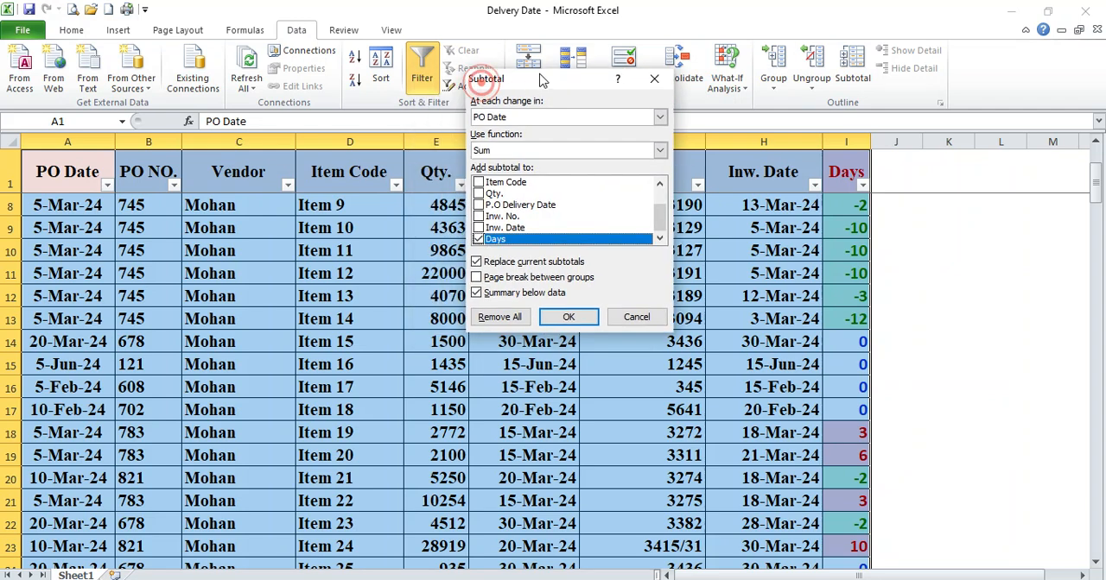
{"action": "left_click", "coordinate": [557, 115]}
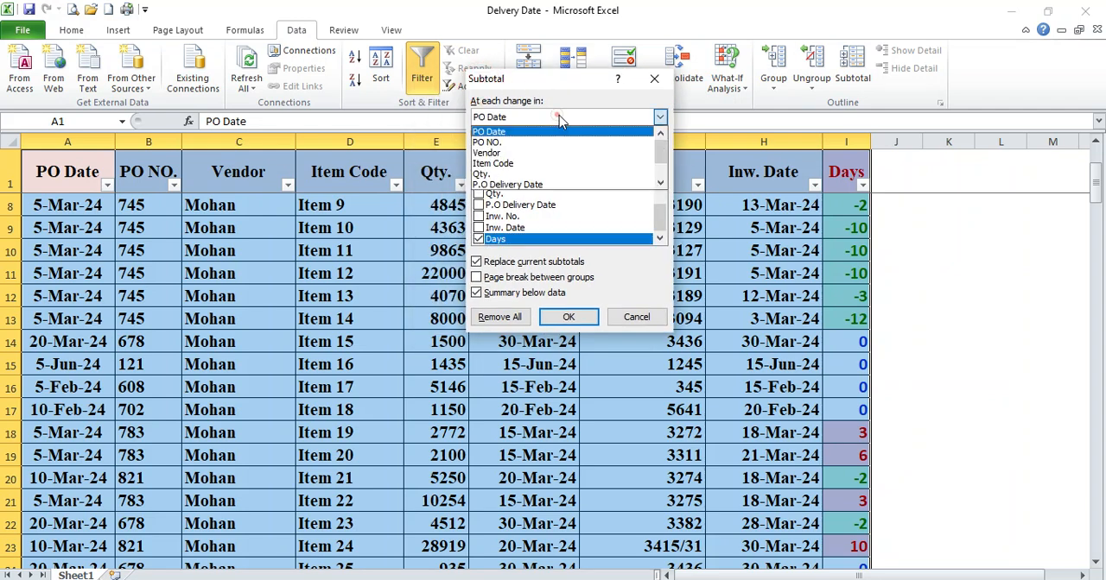
{"action": "left_click", "coordinate": [509, 154]}
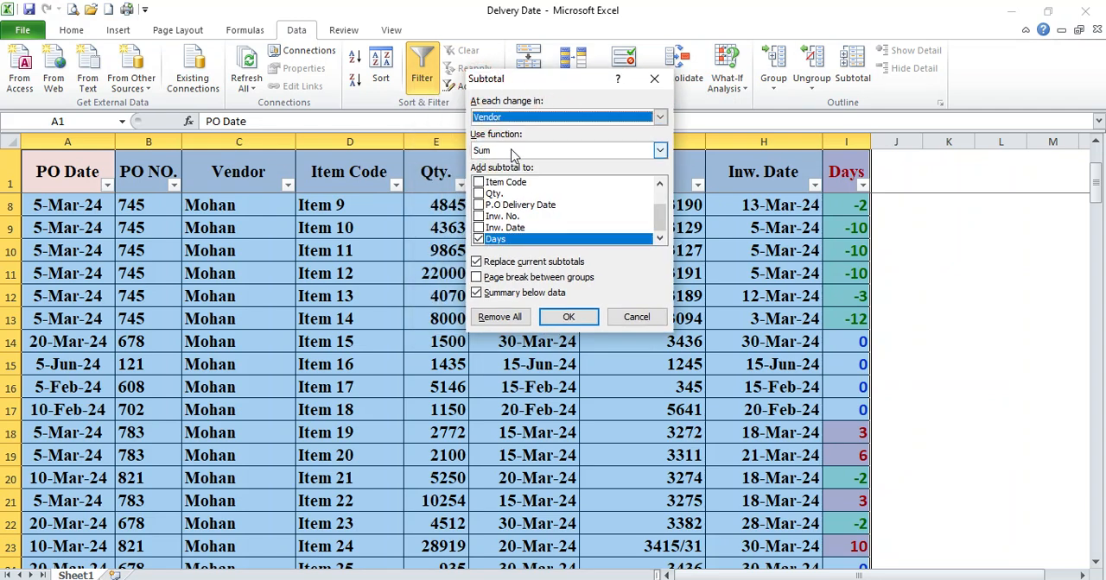
{"action": "left_click", "coordinate": [510, 152]}
{"action": "left_click", "coordinate": [496, 186]}
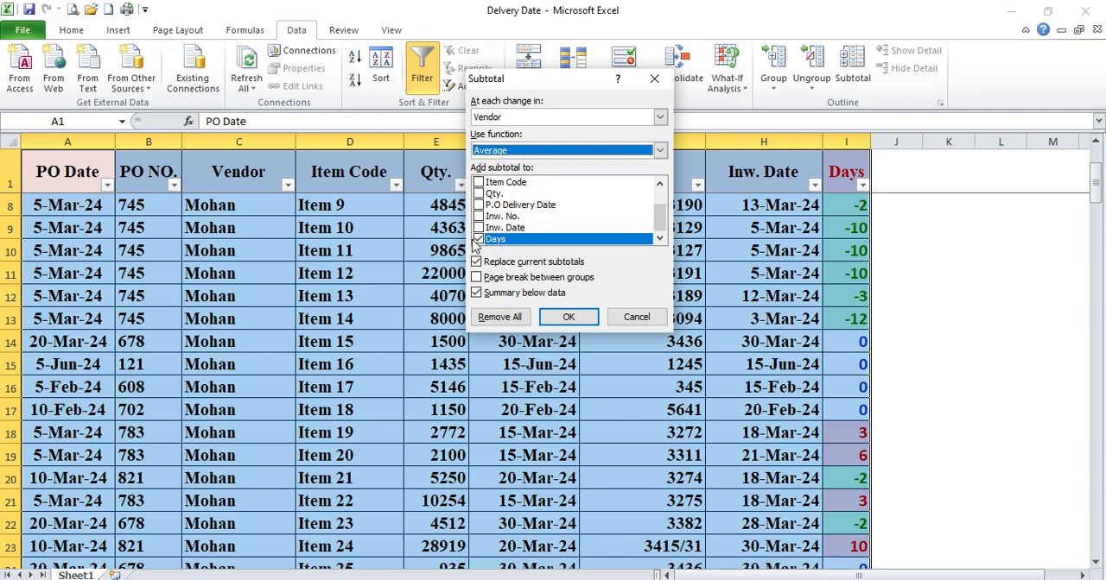
{"action": "left_click", "coordinate": [569, 318]}
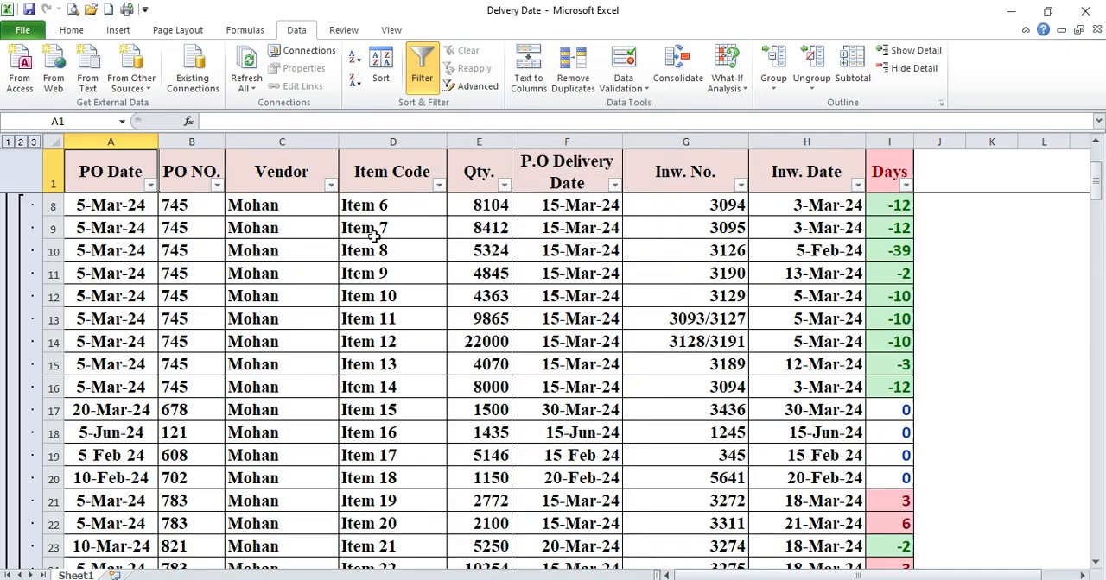
{"action": "left_click", "coordinate": [373, 232]}
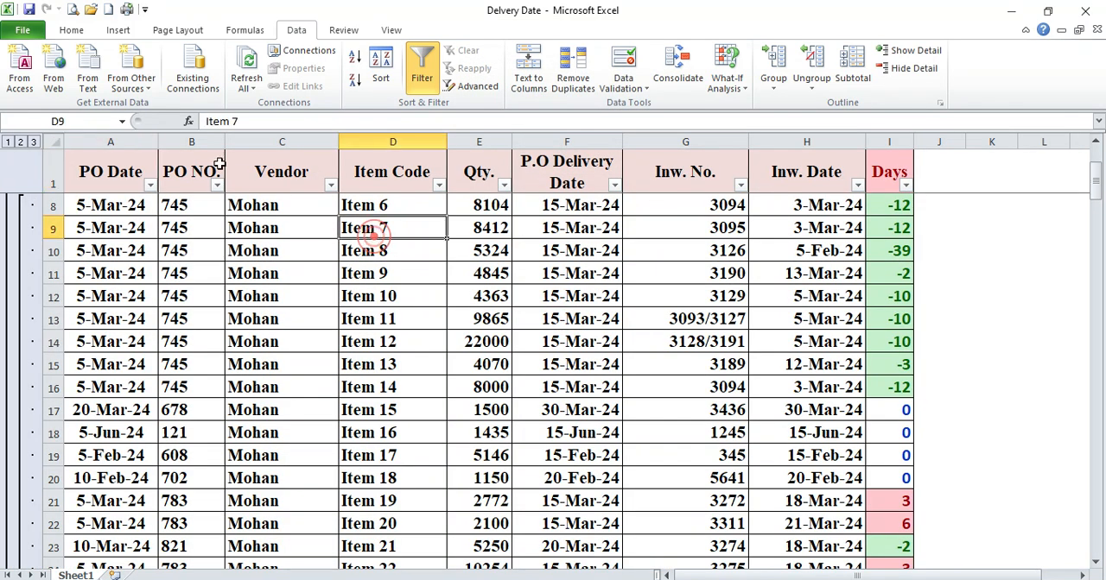
Collapse the outline to the Grand Average row and inspect its Days formula
{"action": "left_click", "coordinate": [7, 142]}
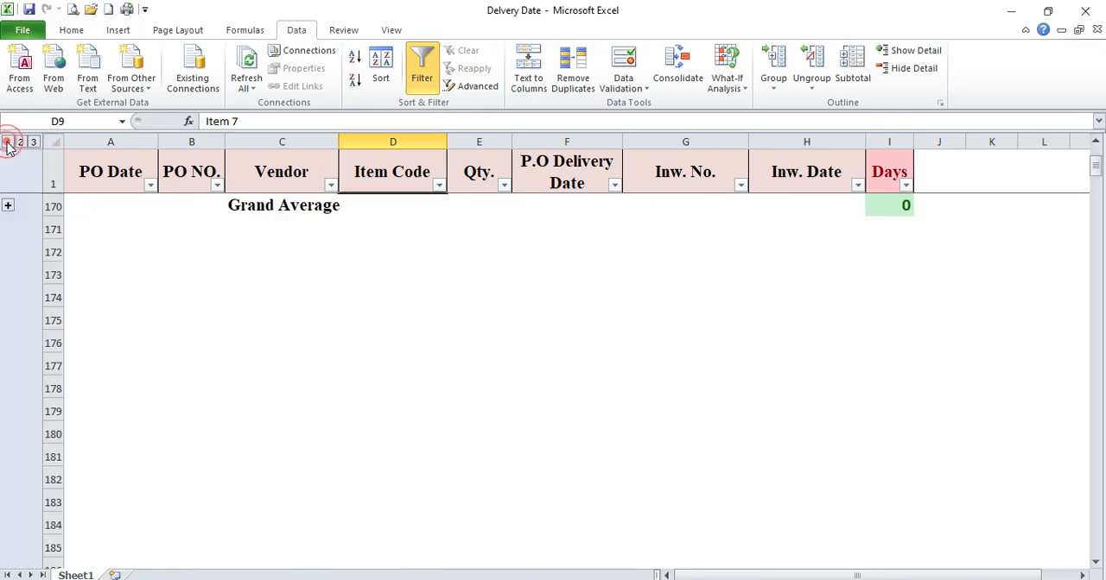
{"action": "left_click", "coordinate": [51, 207]}
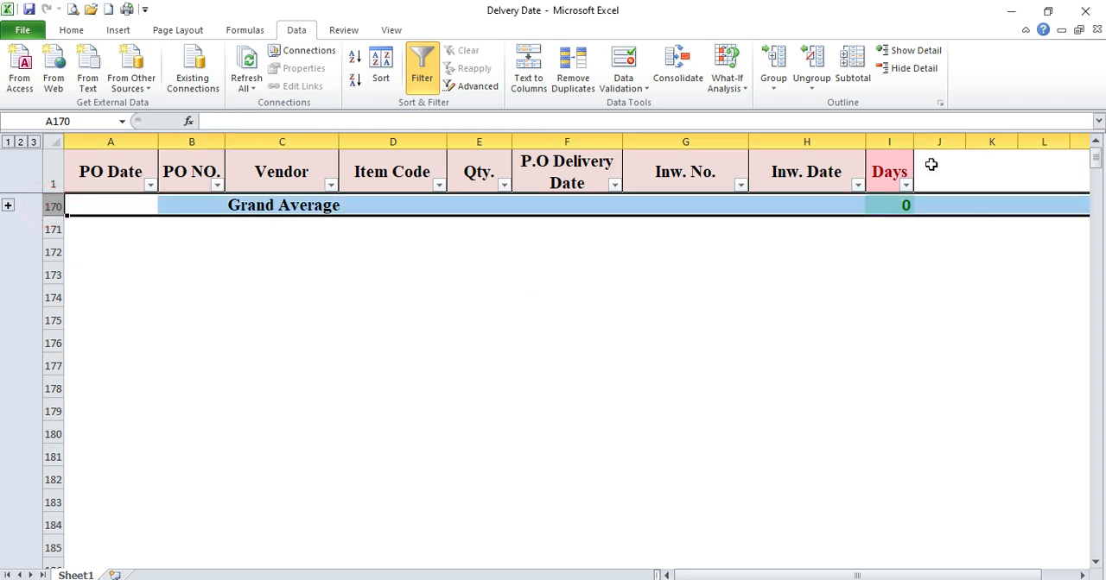
{"action": "left_click", "coordinate": [902, 208]}
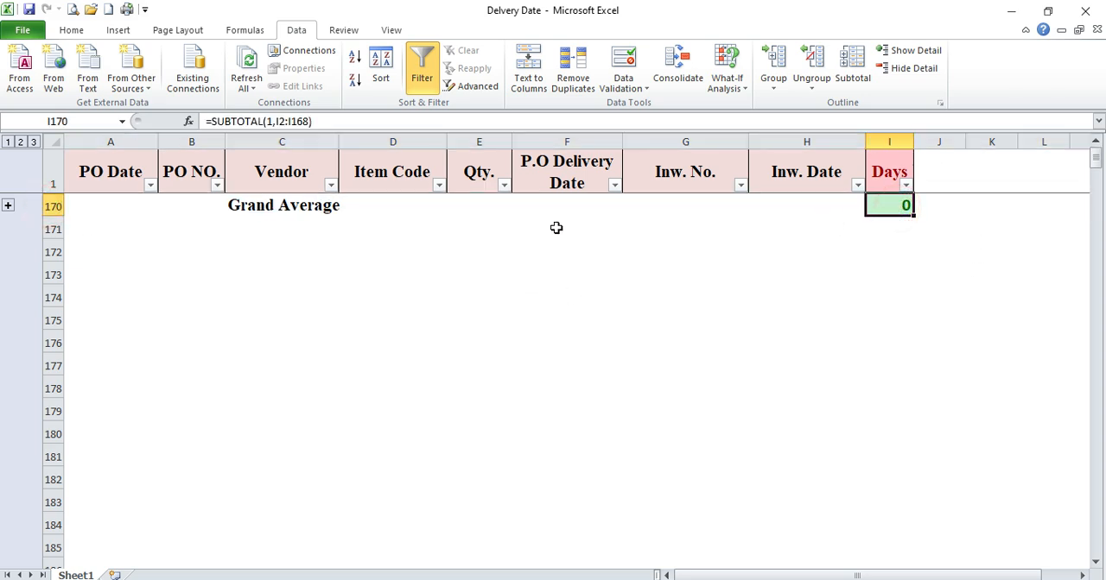
Show the outline at the vendor average level and fit the Vendor column to its contents
{"action": "left_click", "coordinate": [21, 144]}
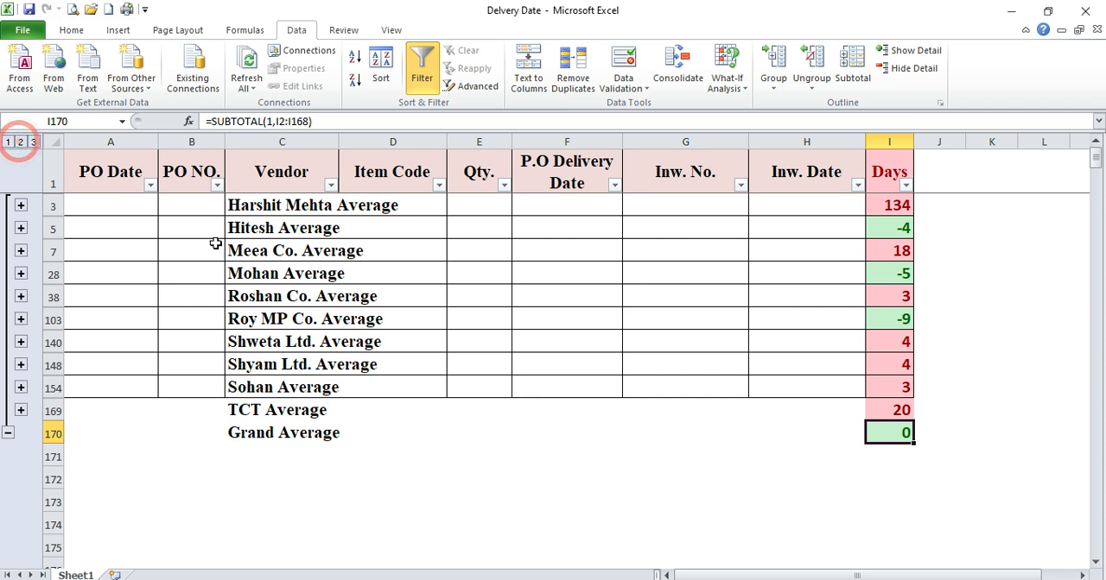
{"action": "double_click", "coordinate": [338, 142]}
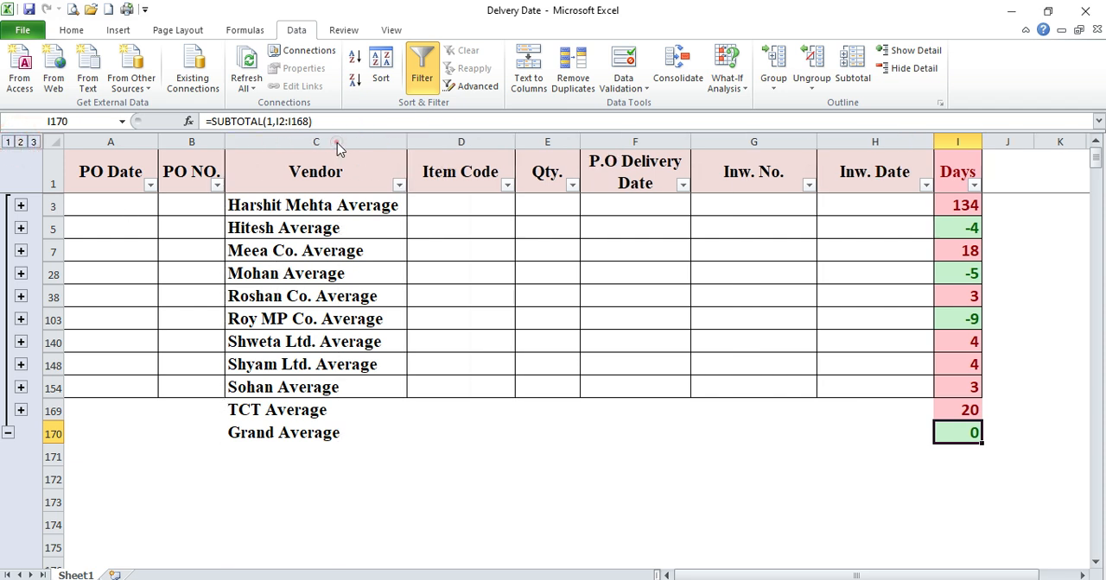
Expand the first vendor's group, compare its order in row 2 with the average in row 3, and collapse it again
{"action": "left_click", "coordinate": [341, 202]}
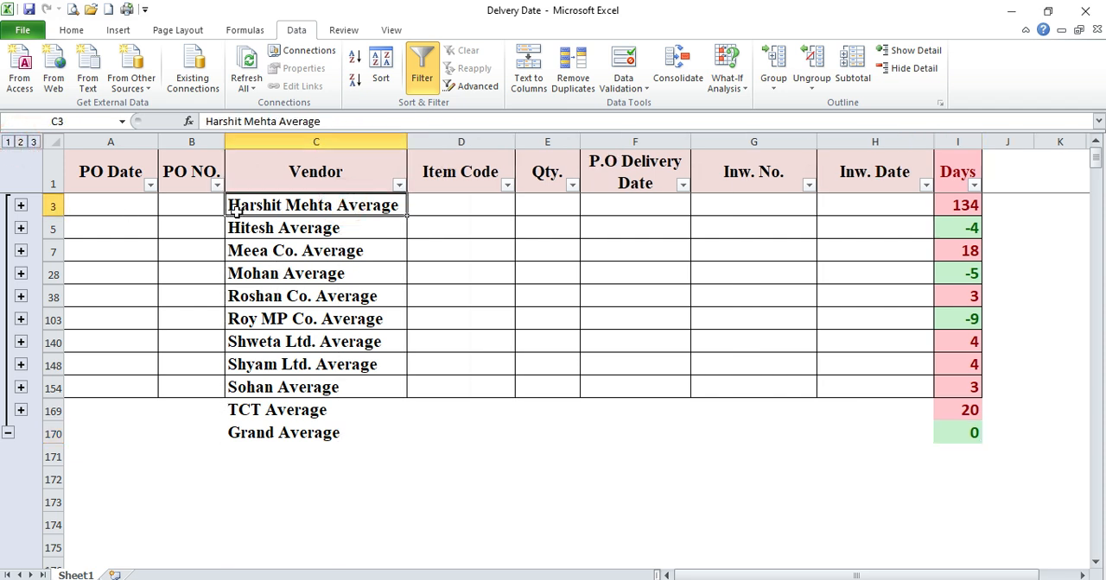
{"action": "left_click", "coordinate": [21, 207]}
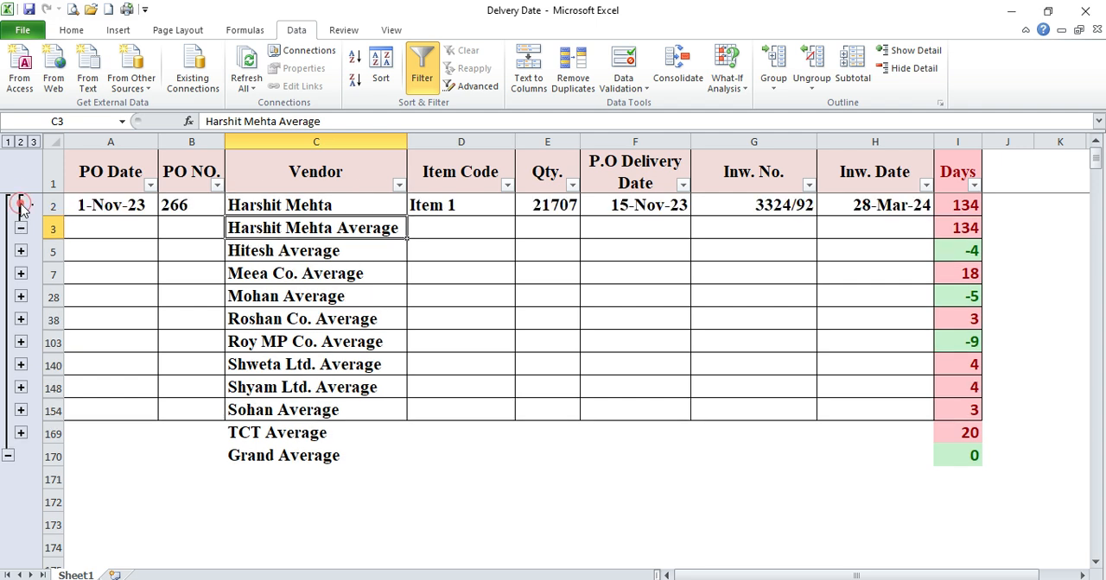
{"action": "left_click", "coordinate": [53, 206]}
{"action": "left_click_drag", "start_coordinate": [54, 205], "coordinate": [73, 231]}
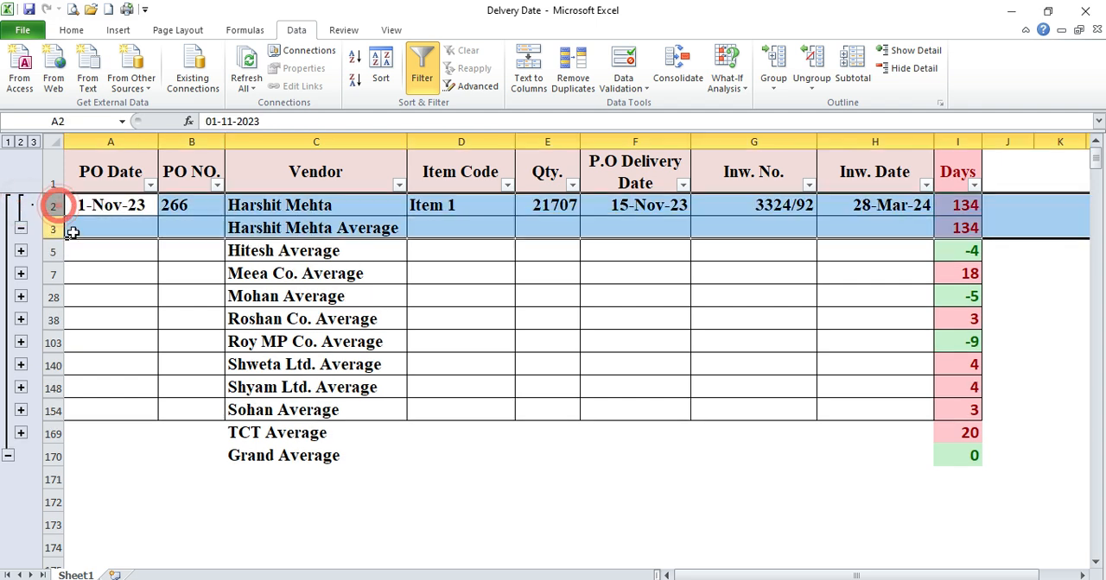
{"action": "left_click", "coordinate": [21, 228]}
Expand the Meea Co. group to view its order in row 6, and collapse it again
{"action": "left_click", "coordinate": [263, 248]}
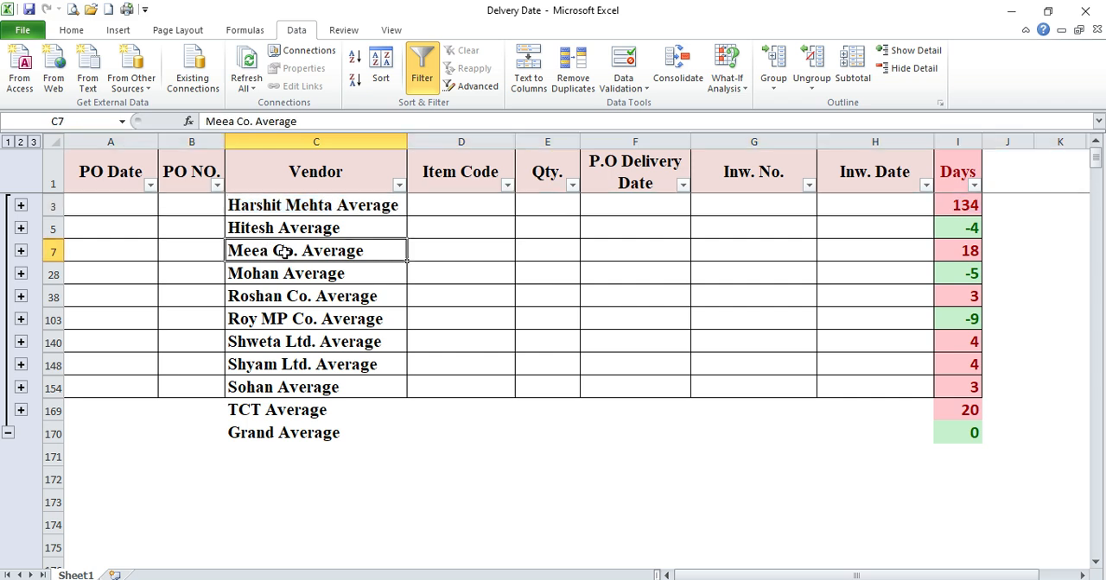
{"action": "left_click", "coordinate": [21, 251]}
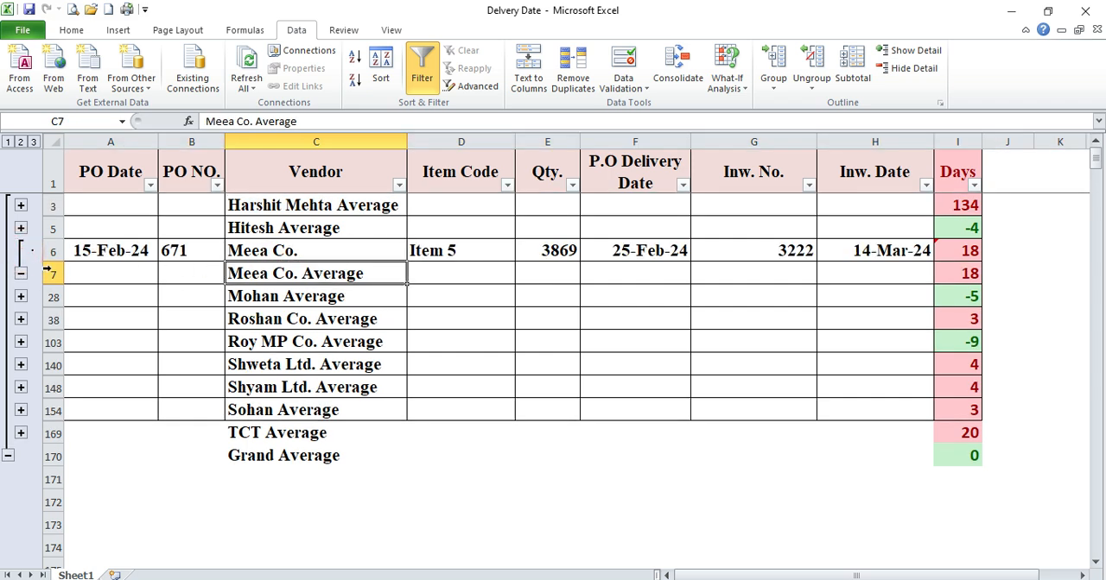
{"action": "left_click", "coordinate": [21, 275]}
Expand the vendor group summarised in row 28 and select its order rows 8 to 27
{"action": "left_click", "coordinate": [295, 275]}
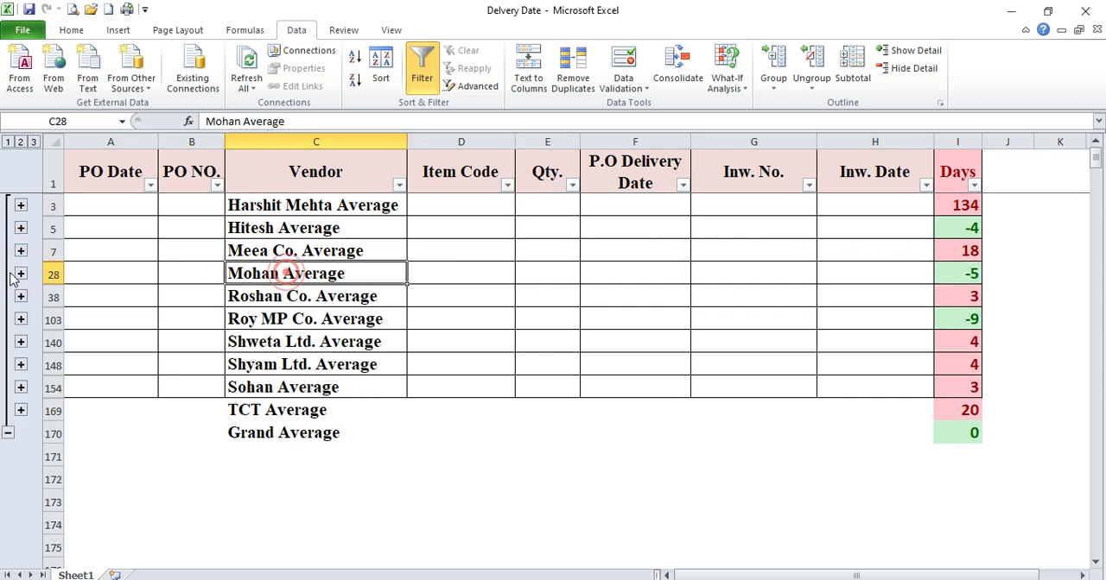
{"action": "left_click", "coordinate": [20, 275]}
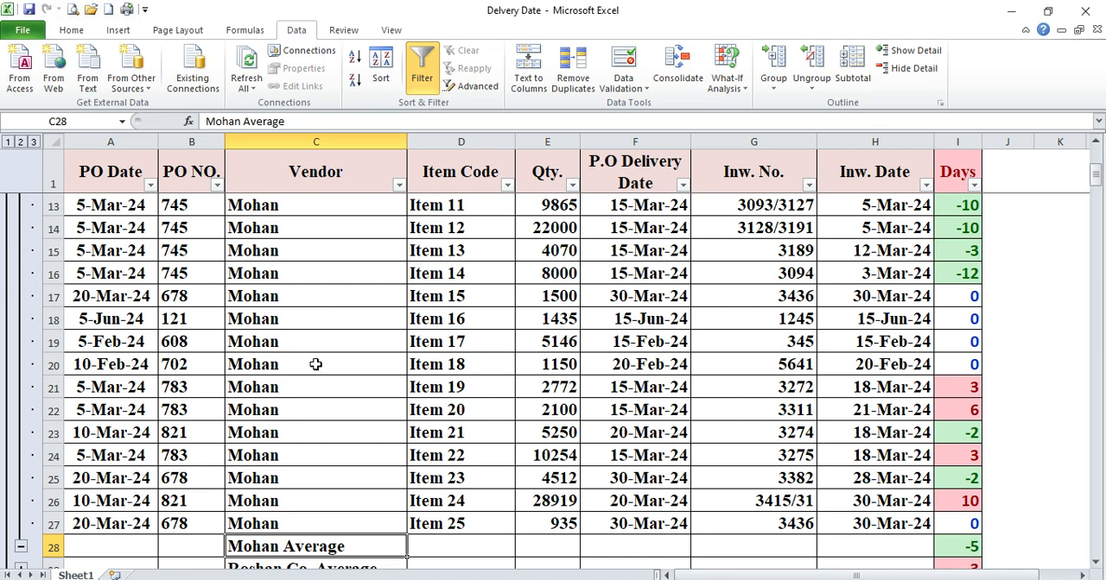
{"action": "scroll", "coordinate": [153, 235], "scroll_direction": "up", "scroll_amount": 3}
{"action": "scroll", "coordinate": [161, 289], "scroll_direction": "down", "scroll_amount": 1}
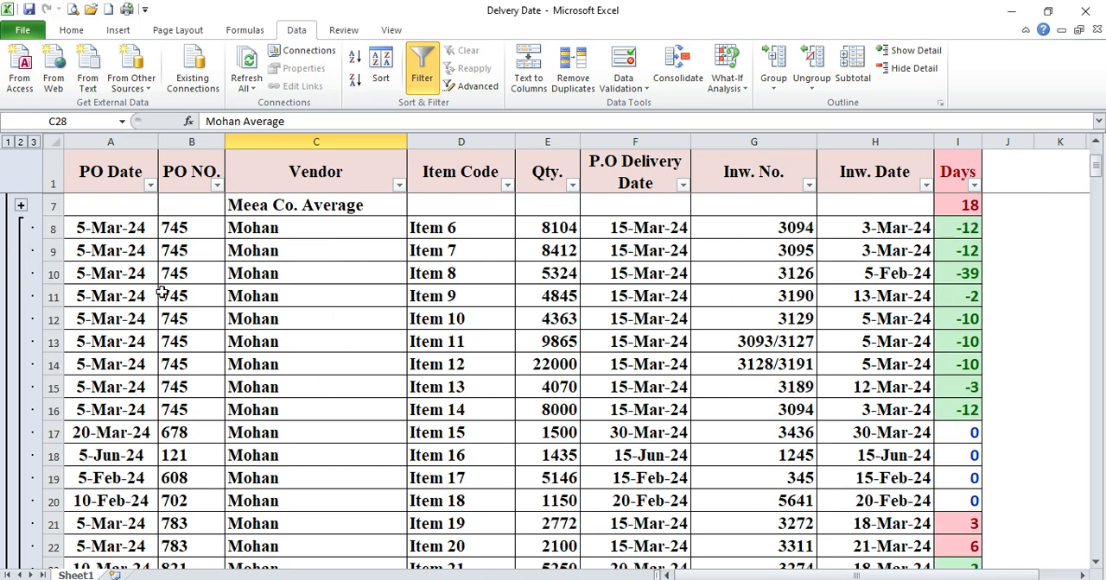
{"action": "left_click_drag", "start_coordinate": [53, 228], "coordinate": [53, 413]}
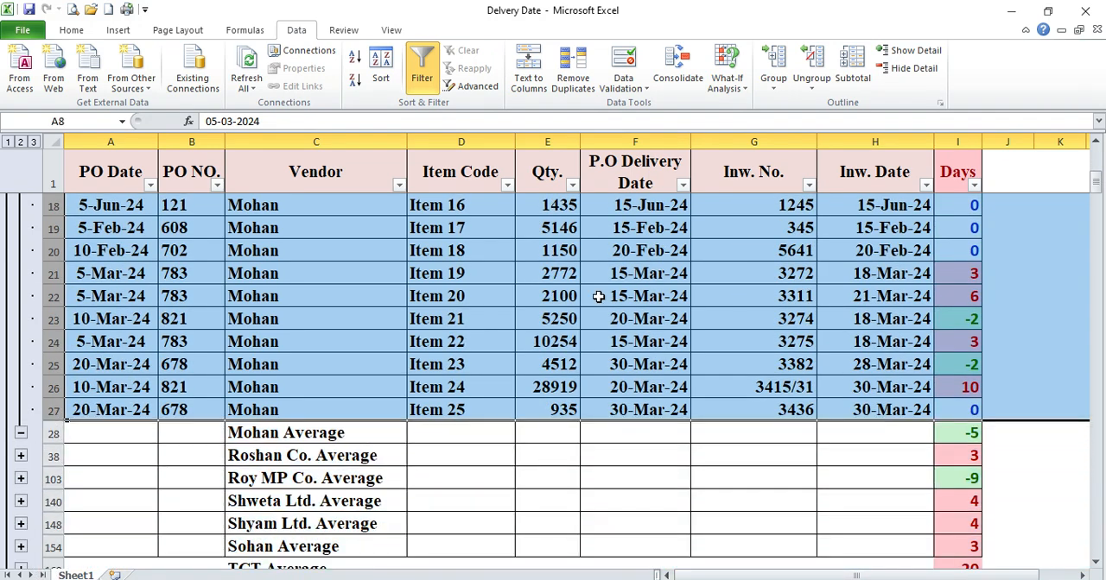
Compare the Days values in rows 8 to 27 with the average formula in row 28, and collapse the group
{"action": "scroll", "coordinate": [829, 280], "scroll_direction": "up", "scroll_amount": 5}
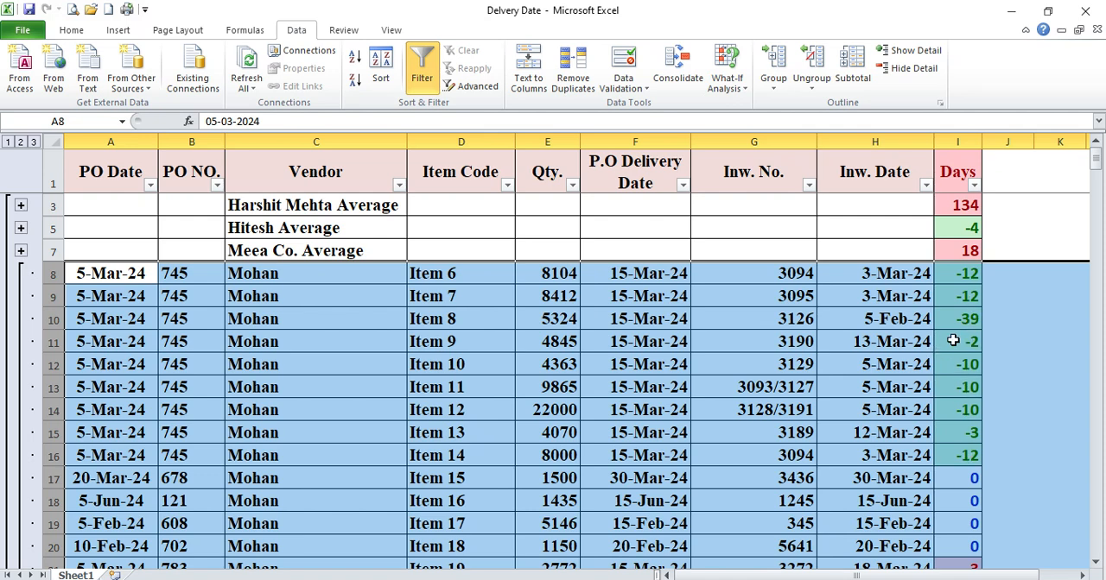
{"action": "scroll", "coordinate": [956, 342], "scroll_direction": "down", "scroll_amount": 1}
{"action": "scroll", "coordinate": [956, 342], "scroll_direction": "down", "scroll_amount": 2}
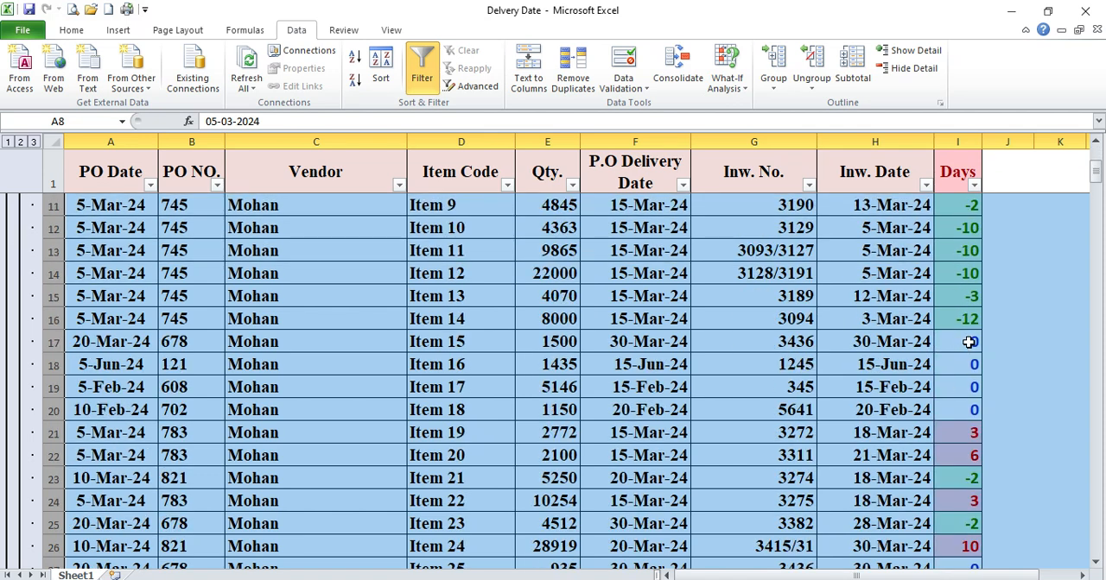
{"action": "scroll", "coordinate": [969, 409], "scroll_direction": "down", "scroll_amount": 1}
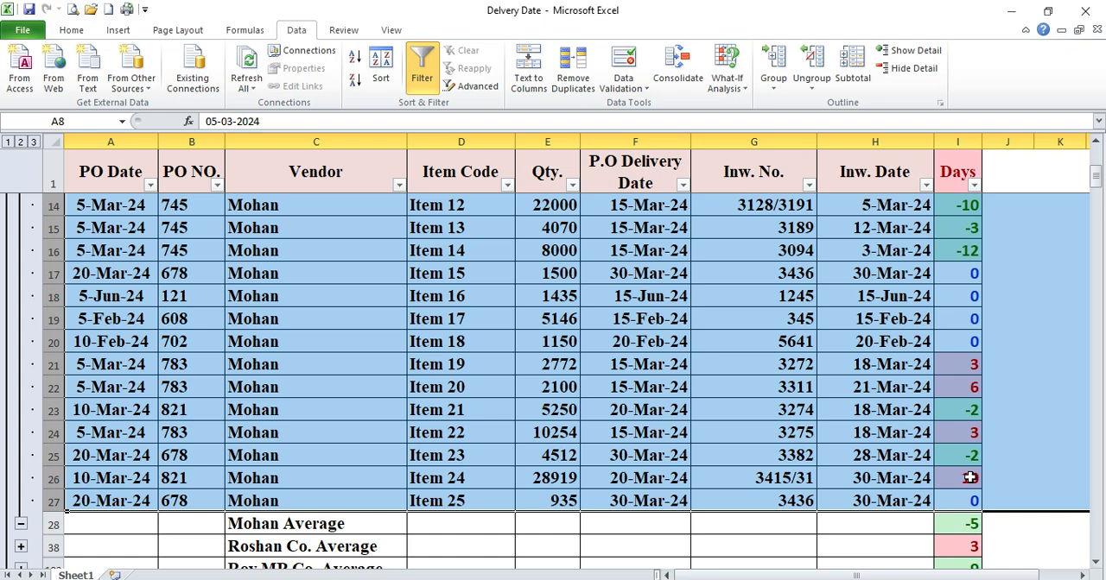
{"action": "scroll", "coordinate": [969, 478], "scroll_direction": "down", "scroll_amount": 2}
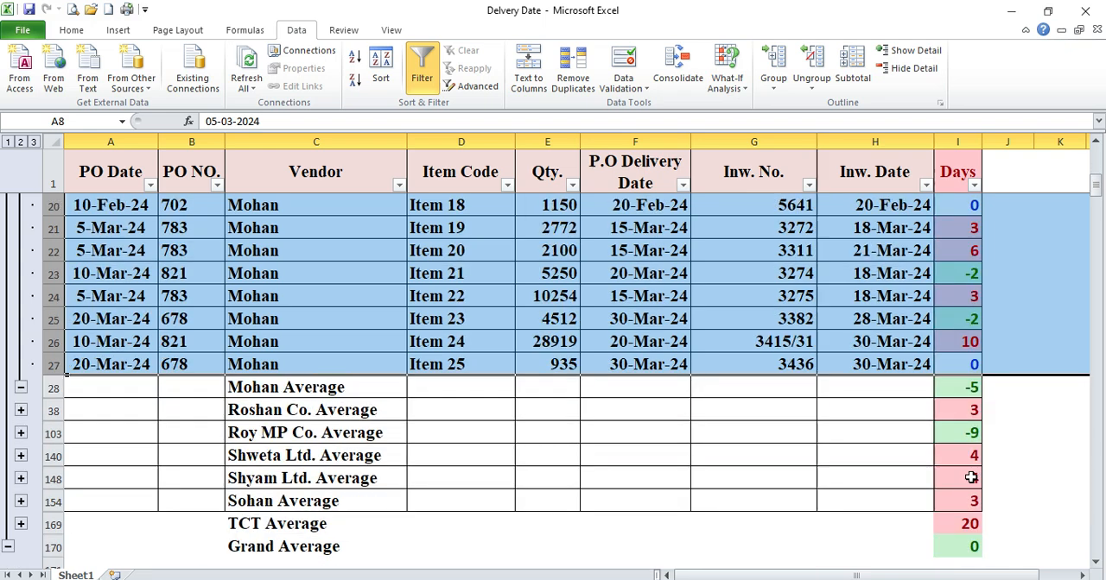
{"action": "left_click", "coordinate": [53, 387]}
{"action": "left_click", "coordinate": [969, 387]}
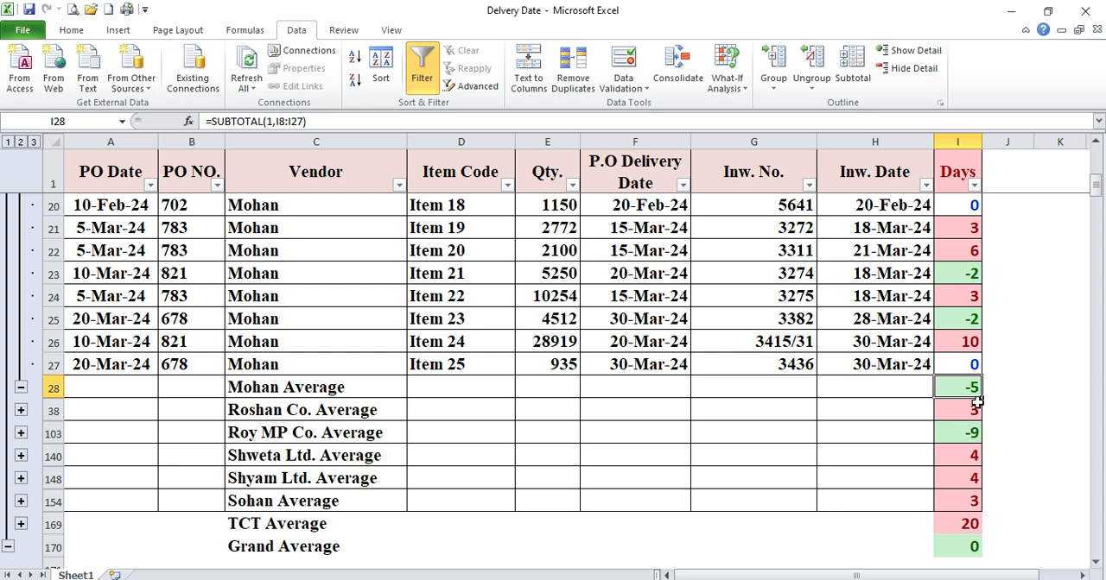
{"action": "left_click", "coordinate": [21, 389]}
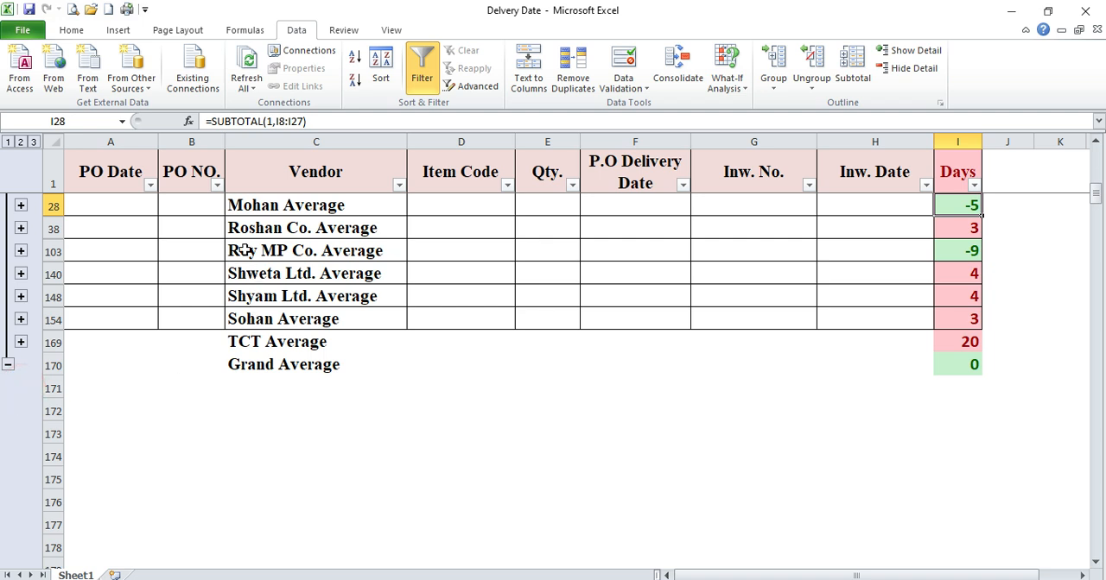
Expand the Roshan Co. group and compare its orders in rows 29 to 37 with the average in row 38
{"action": "left_click", "coordinate": [318, 227]}
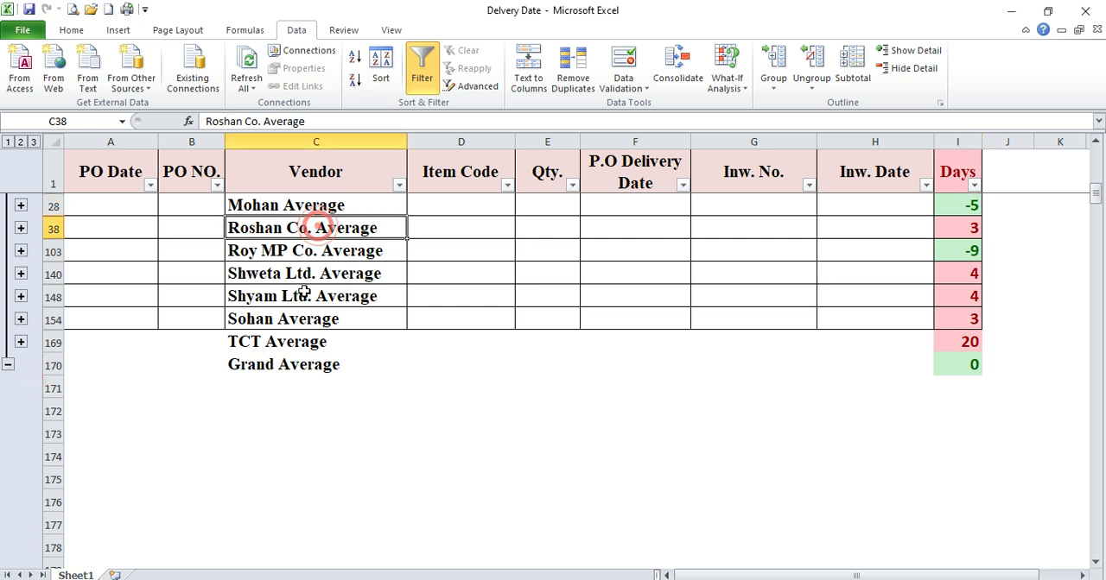
{"action": "left_click", "coordinate": [20, 228]}
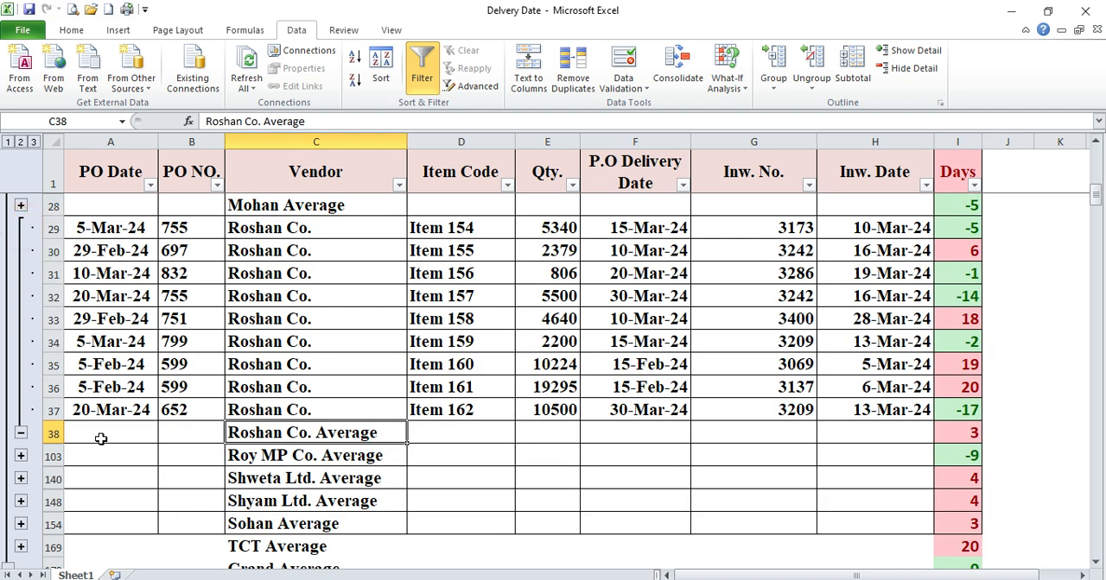
{"action": "left_click", "coordinate": [53, 433]}
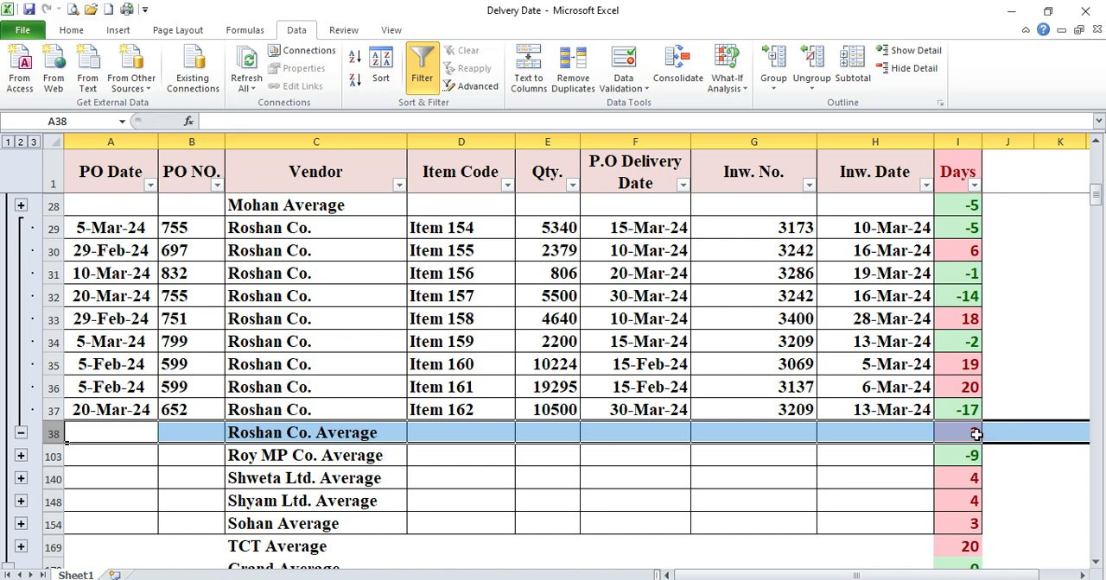
{"action": "scroll", "coordinate": [976, 436], "scroll_direction": "up", "scroll_amount": 1}
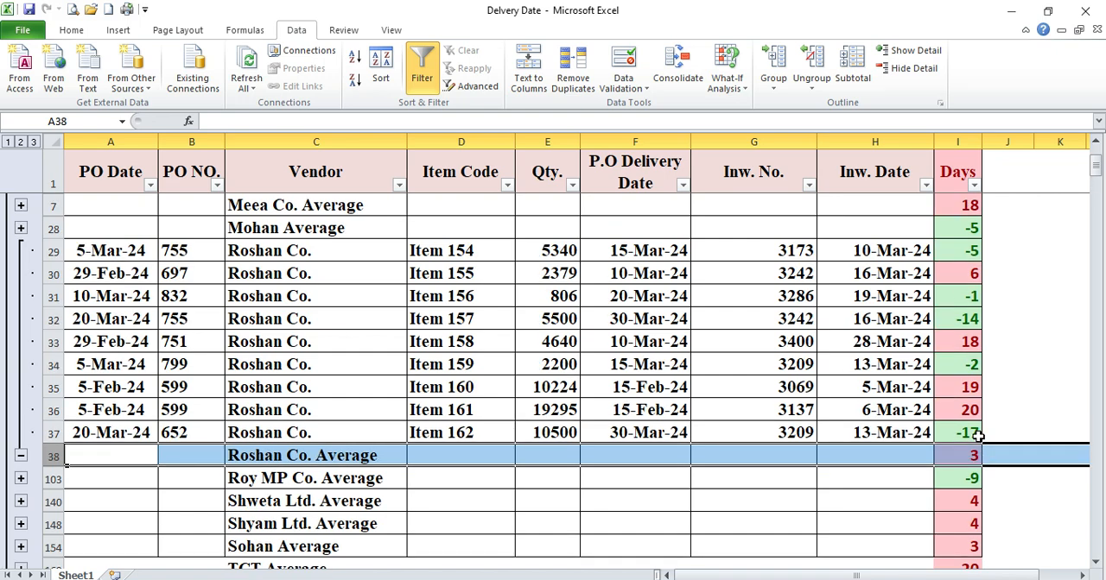
{"action": "left_click_drag", "start_coordinate": [54, 250], "coordinate": [54, 433]}
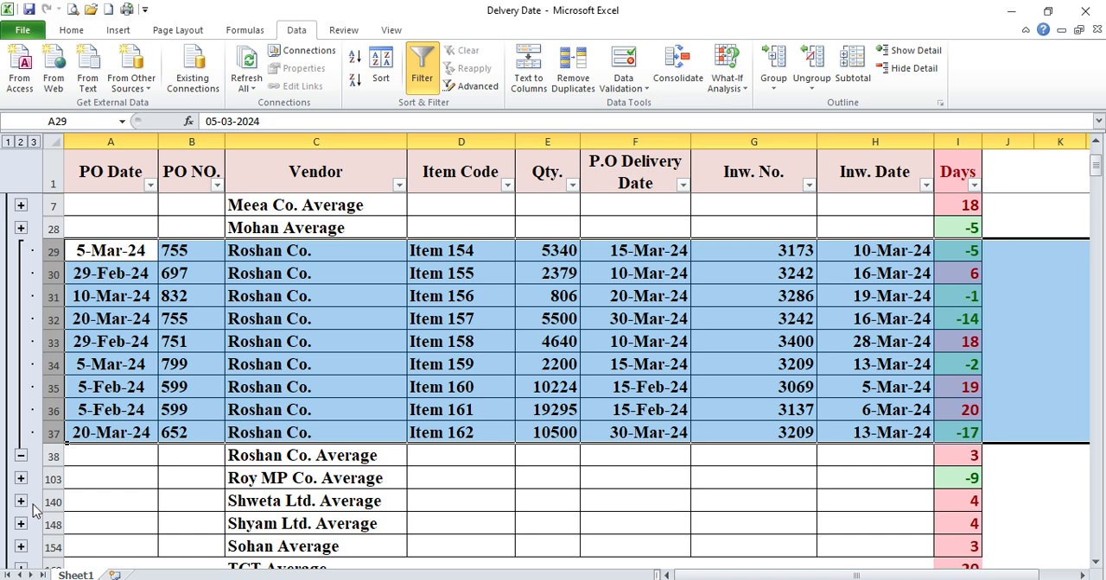
{"action": "left_click", "coordinate": [51, 456]}
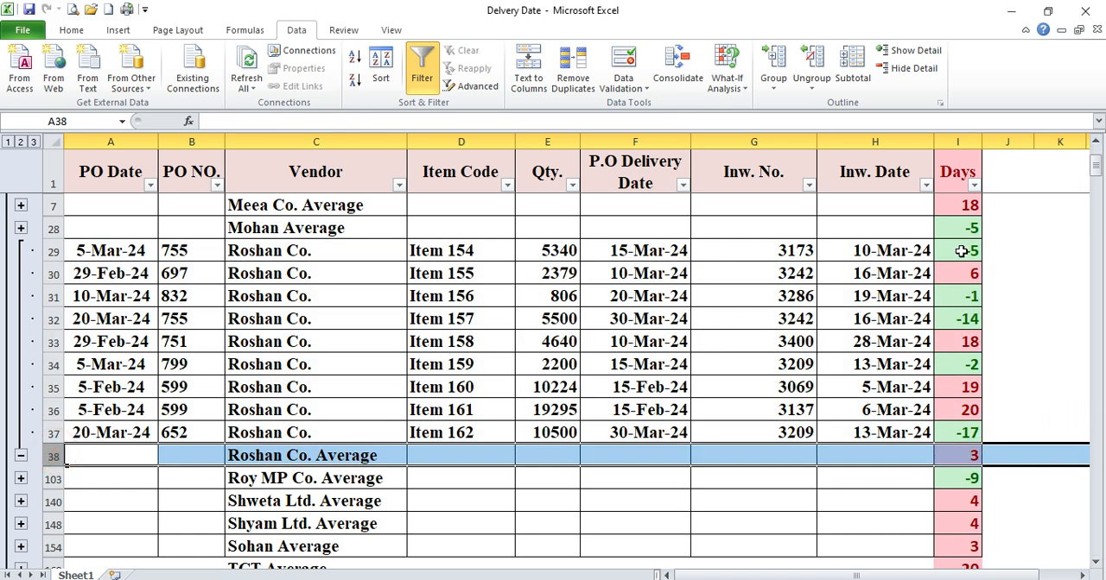
Compare Roshan Co.'s Days values in I29:I37 with the average formula in I38, and collapse the group
{"action": "left_click_drag", "start_coordinate": [955, 256], "coordinate": [961, 433]}
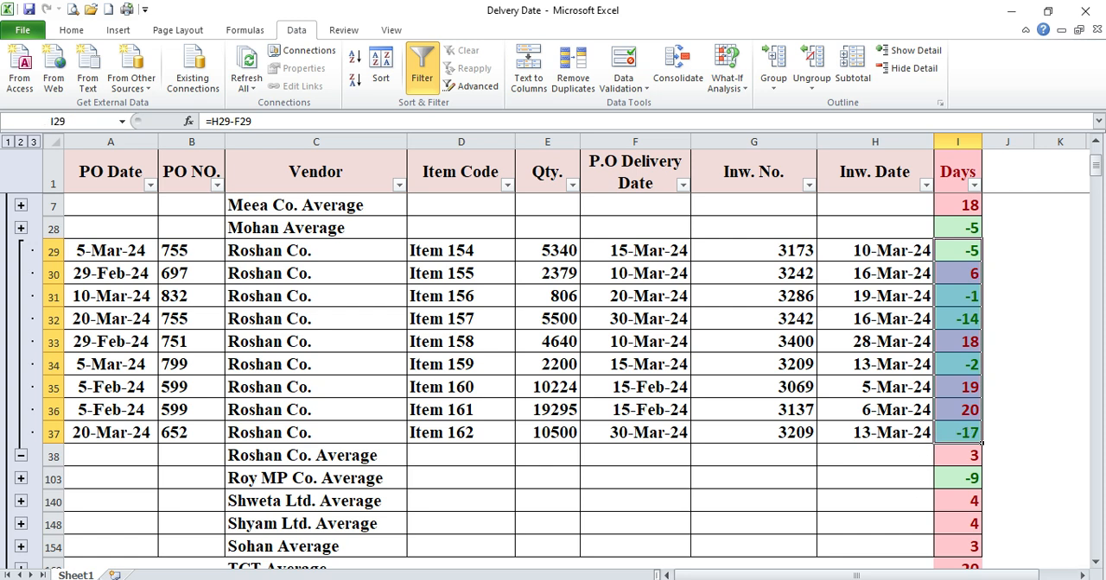
{"action": "left_click", "coordinate": [976, 456]}
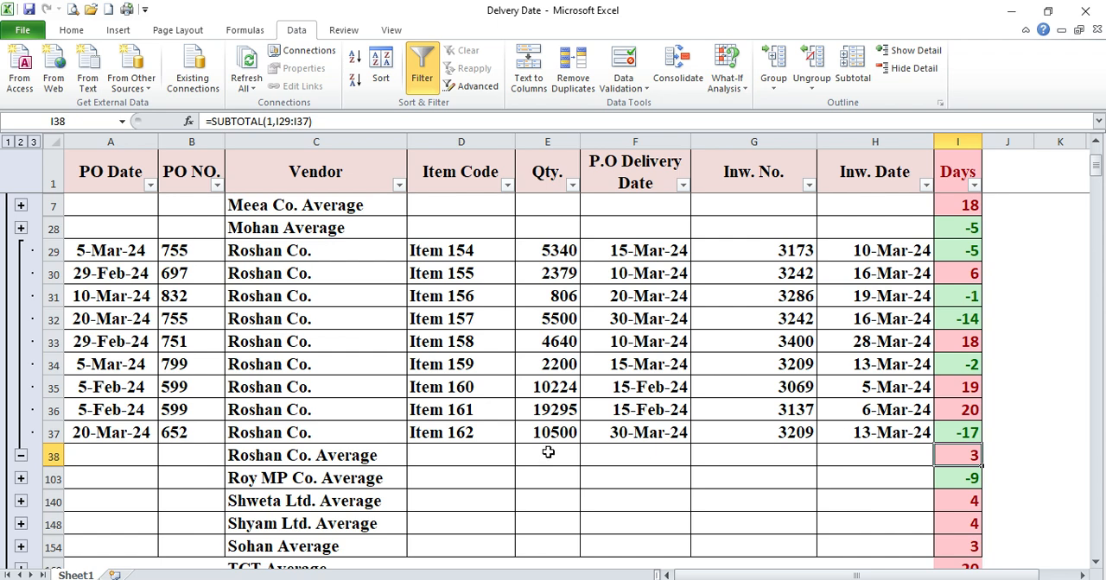
{"action": "left_click", "coordinate": [20, 456]}
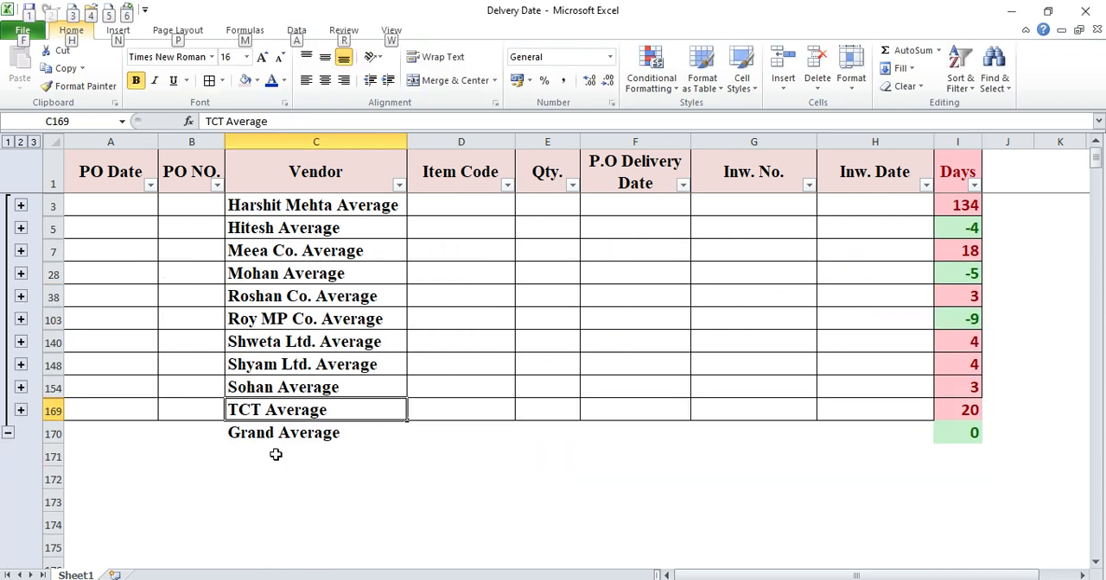
{"action": "left_click", "coordinate": [222, 480]}
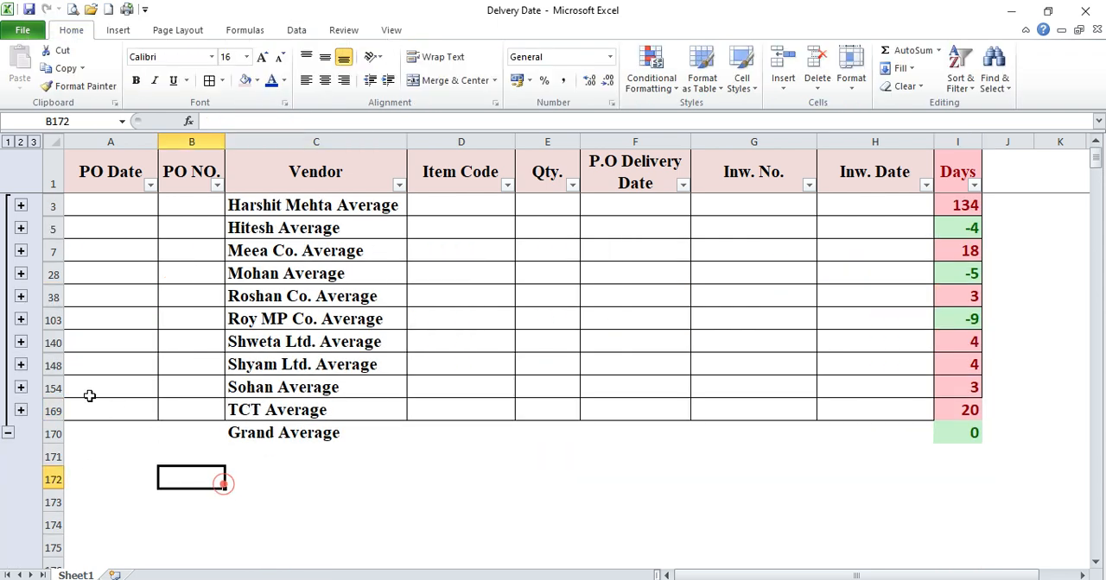
Expand the TCT group, compare its Days values in I155:I168 with the average in I169, and collapse it again
{"action": "left_click", "coordinate": [21, 410]}
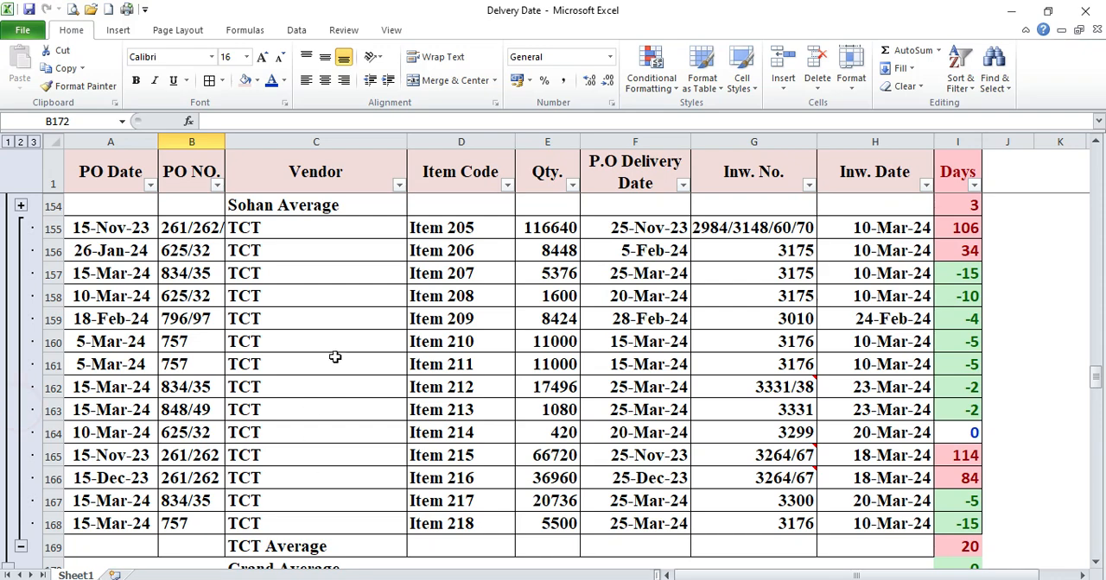
{"action": "left_click_drag", "start_coordinate": [975, 227], "coordinate": [969, 523]}
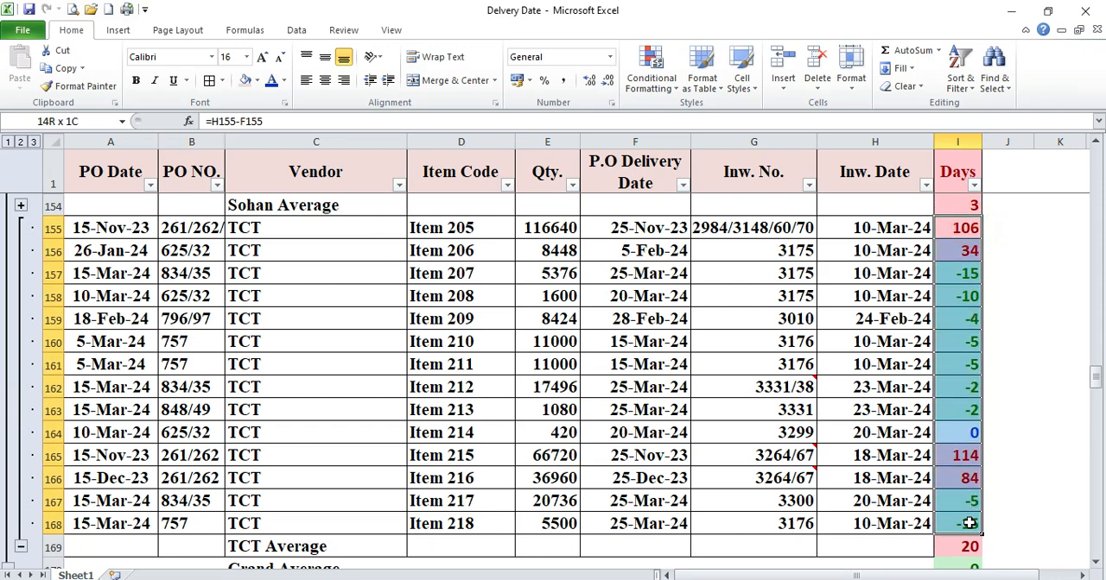
{"action": "scroll", "coordinate": [970, 425], "scroll_direction": "down", "scroll_amount": 2}
{"action": "left_click", "coordinate": [961, 410]}
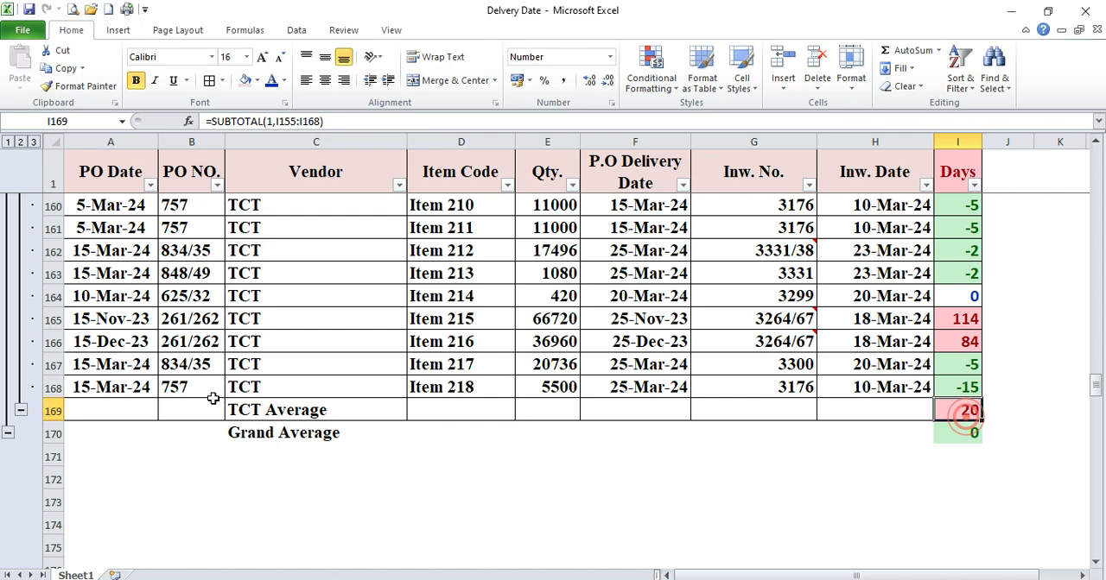
{"action": "left_click", "coordinate": [53, 411]}
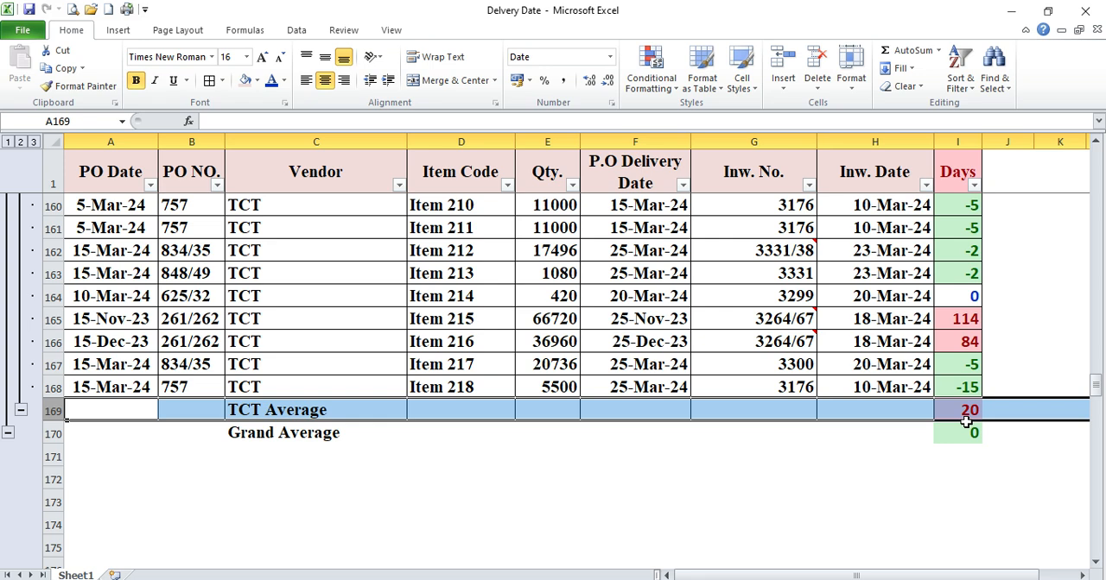
{"action": "left_click", "coordinate": [21, 411]}
{"action": "left_click", "coordinate": [343, 402]}
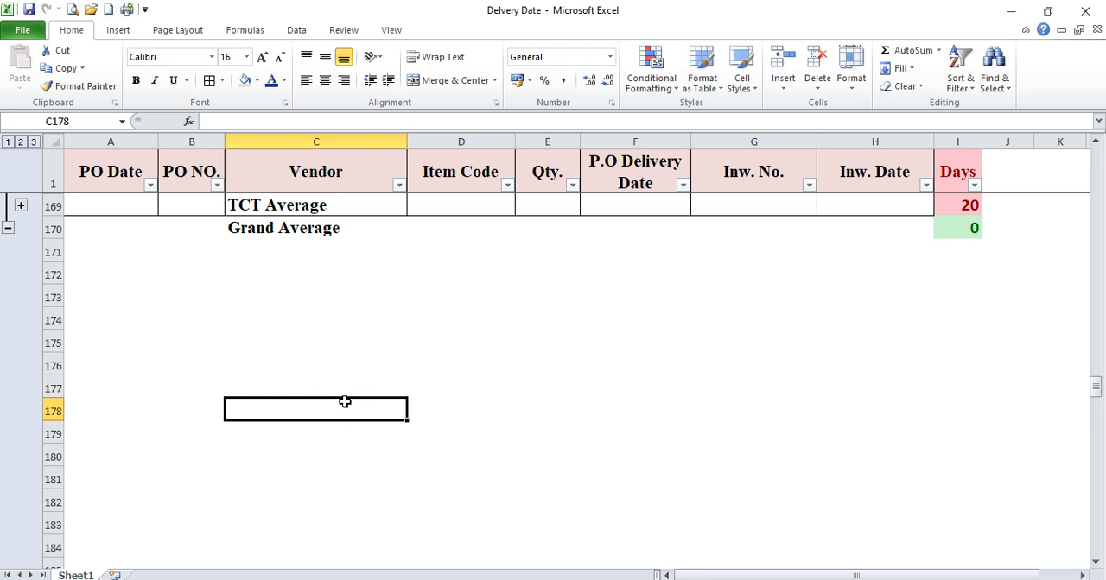
Show all order rows at outline level 3, look through them to the Grand Average, and return to the vendor averages at level 2
{"action": "scroll", "coordinate": [341, 402], "scroll_direction": "up", "scroll_amount": 3}
{"action": "left_click", "coordinate": [369, 302]}
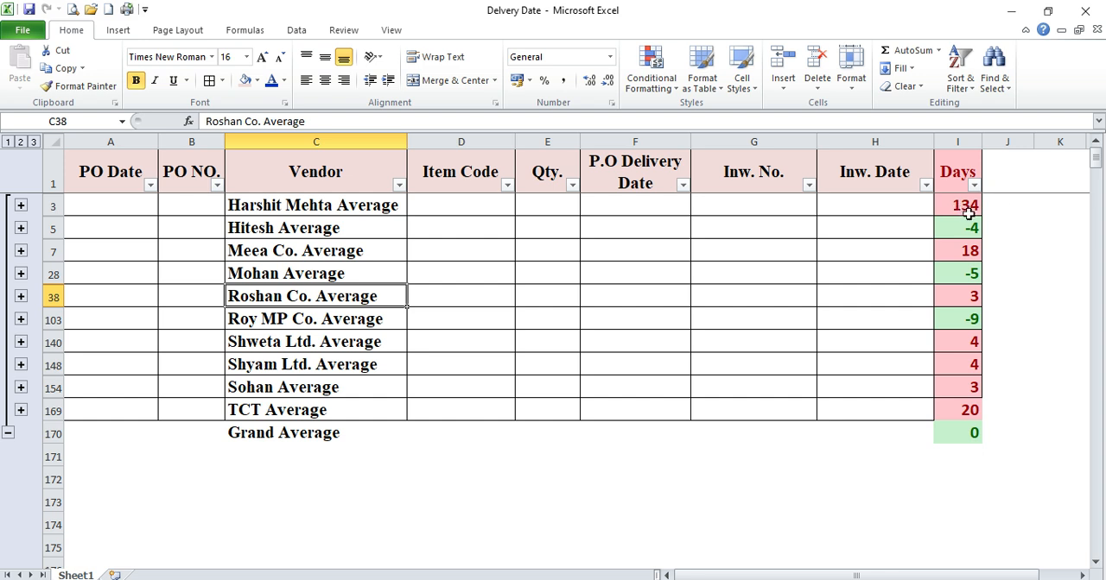
{"action": "left_click", "coordinate": [963, 273]}
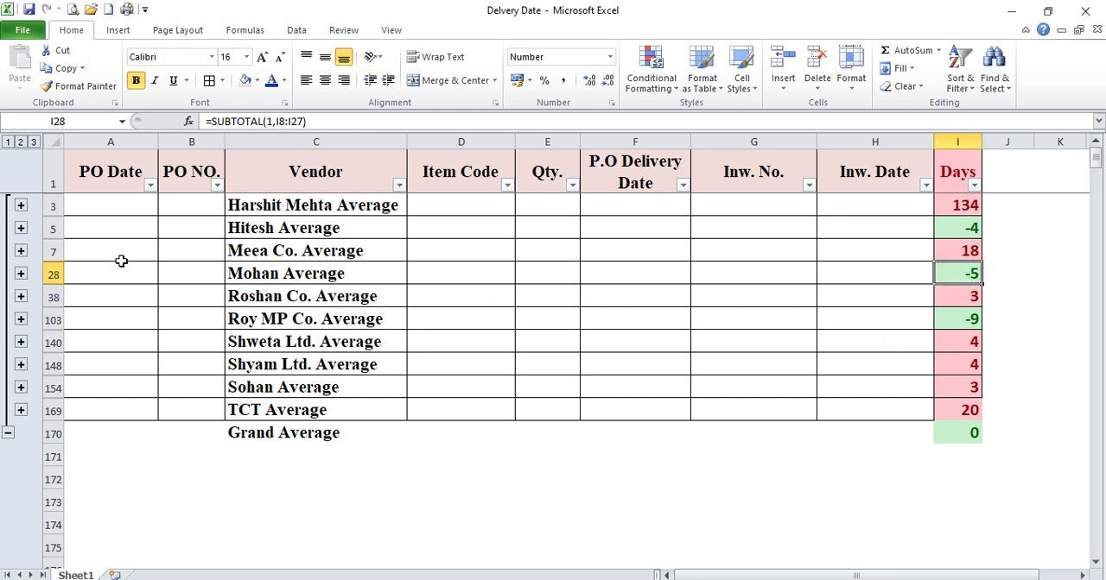
{"action": "left_click", "coordinate": [33, 143]}
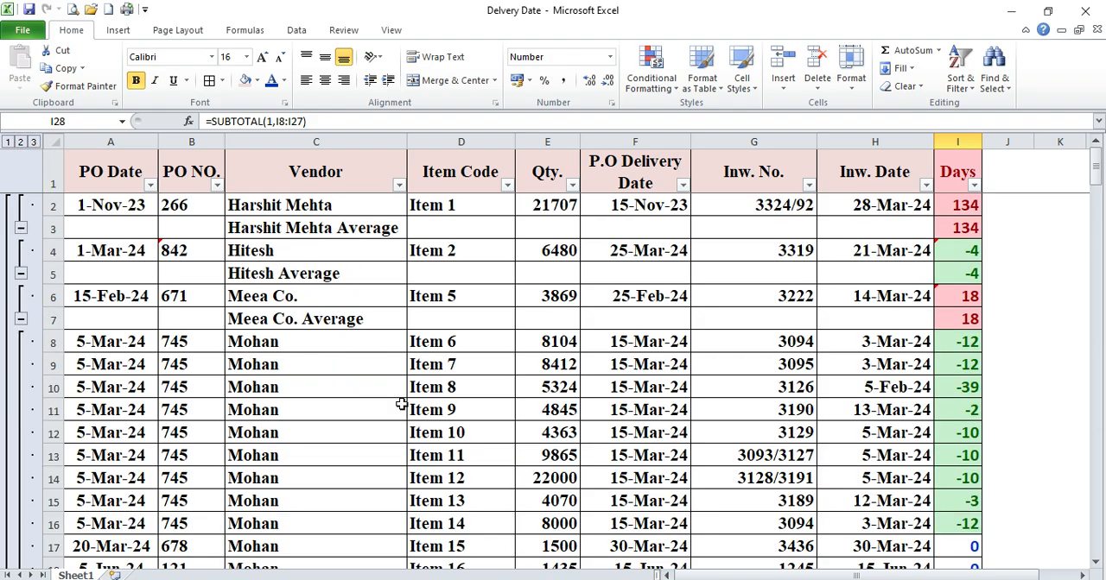
{"action": "scroll", "coordinate": [688, 375], "scroll_direction": "down", "scroll_amount": 20}
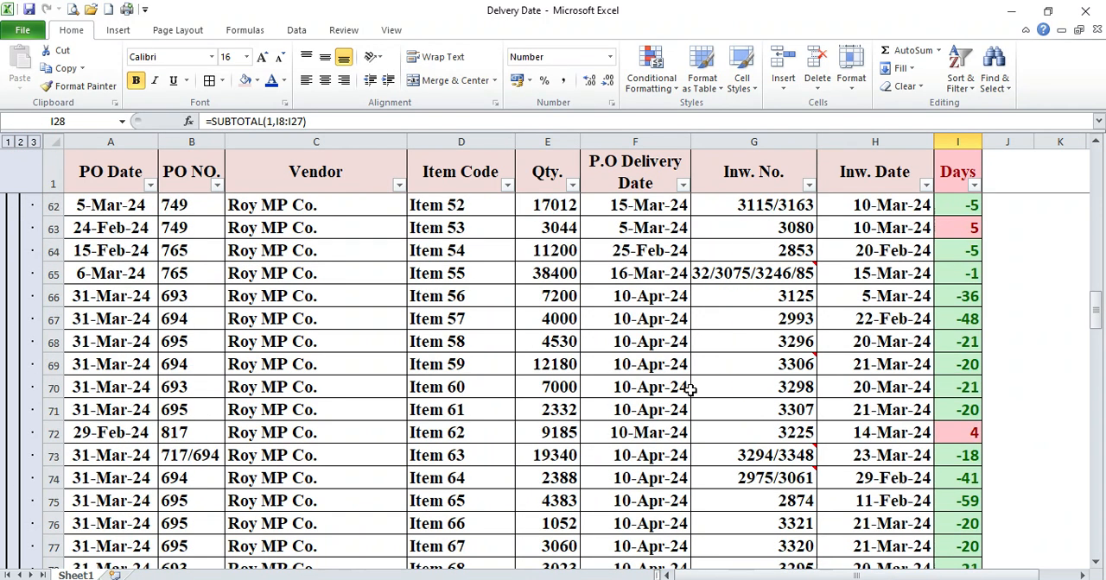
{"action": "scroll", "coordinate": [688, 390], "scroll_direction": "down", "scroll_amount": 20}
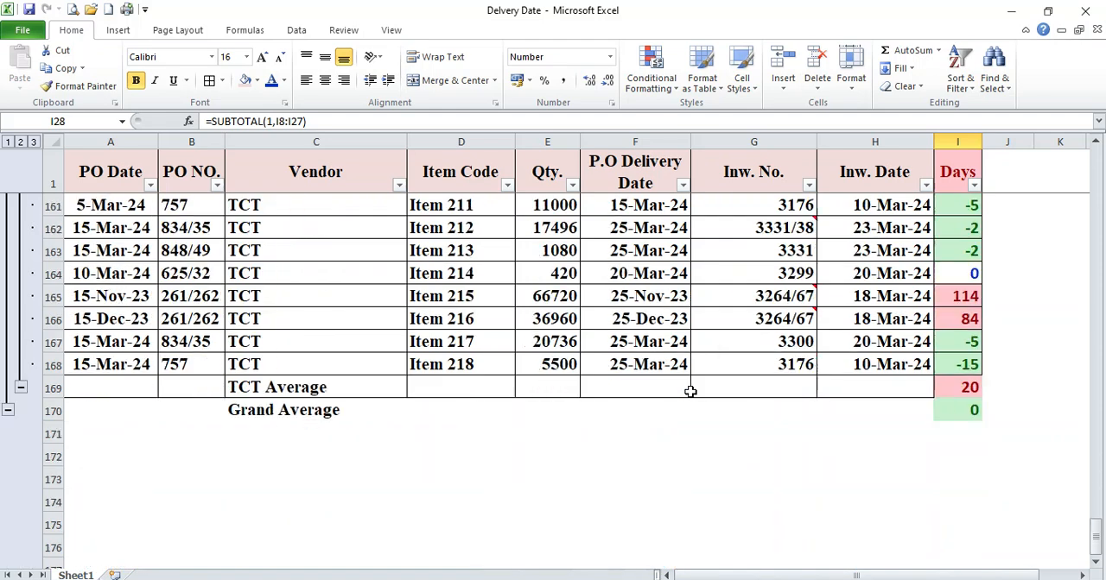
{"action": "scroll", "coordinate": [690, 392], "scroll_direction": "up", "scroll_amount": 4}
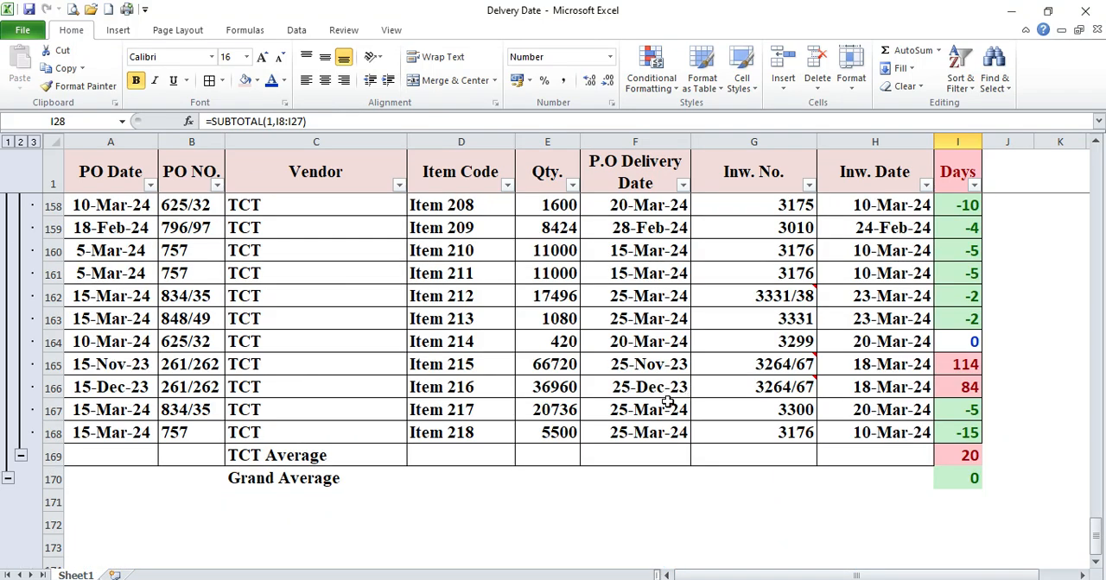
{"action": "left_click", "coordinate": [21, 142]}
{"action": "scroll", "coordinate": [291, 282], "scroll_direction": "up", "scroll_amount": 4}
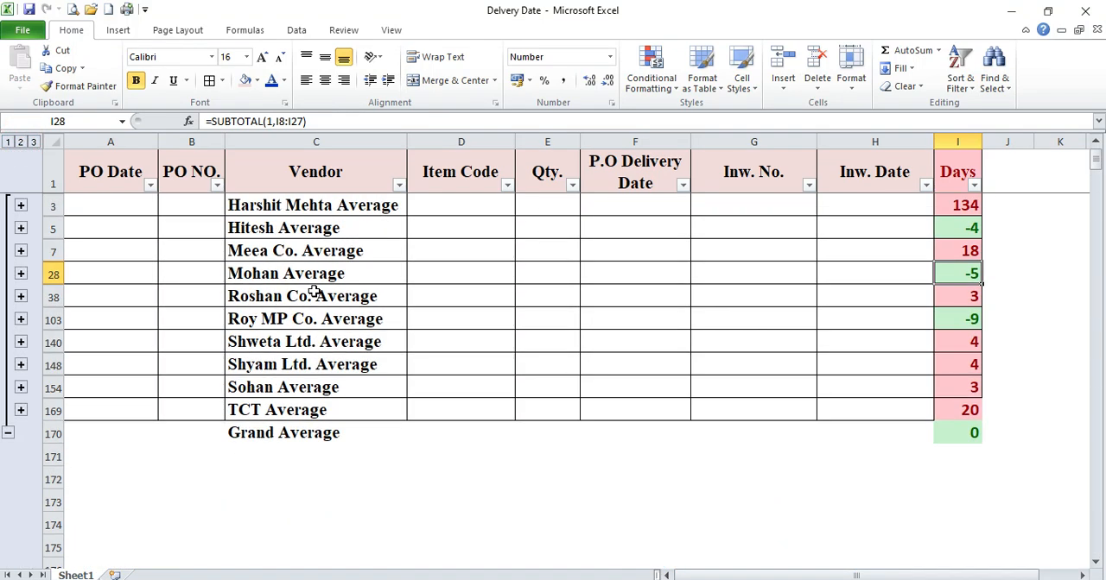
Expand the Meea Co. group summarised in row 7 and collapse it again
{"action": "left_click", "coordinate": [293, 254]}
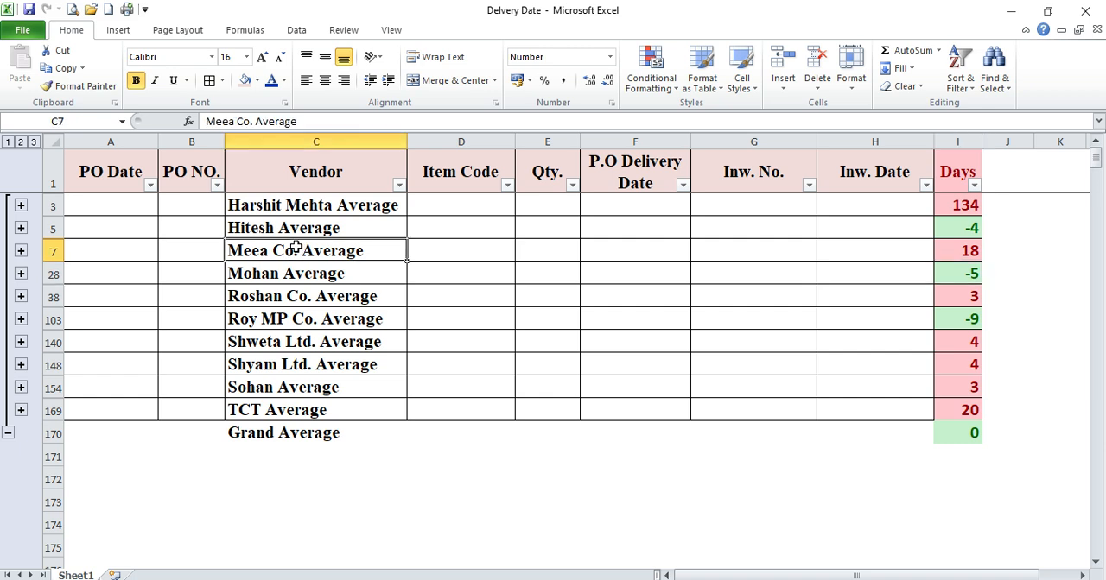
{"action": "left_click", "coordinate": [21, 252]}
{"action": "left_click", "coordinate": [21, 274]}
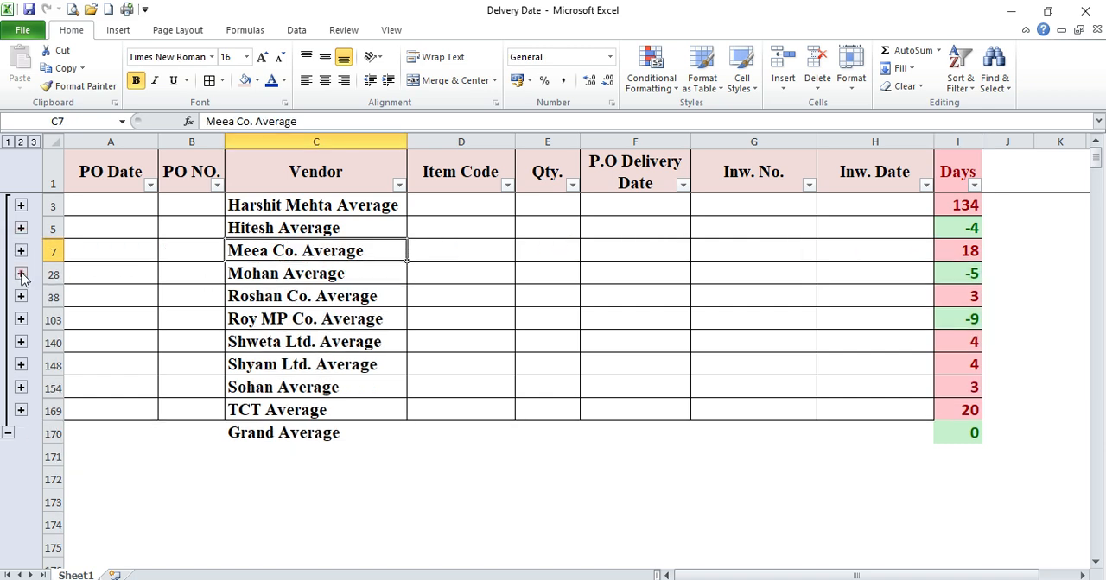
Expand the vendor group summarised in row 28, view its orders down to the average row, and collapse it
{"action": "left_click", "coordinate": [304, 273]}
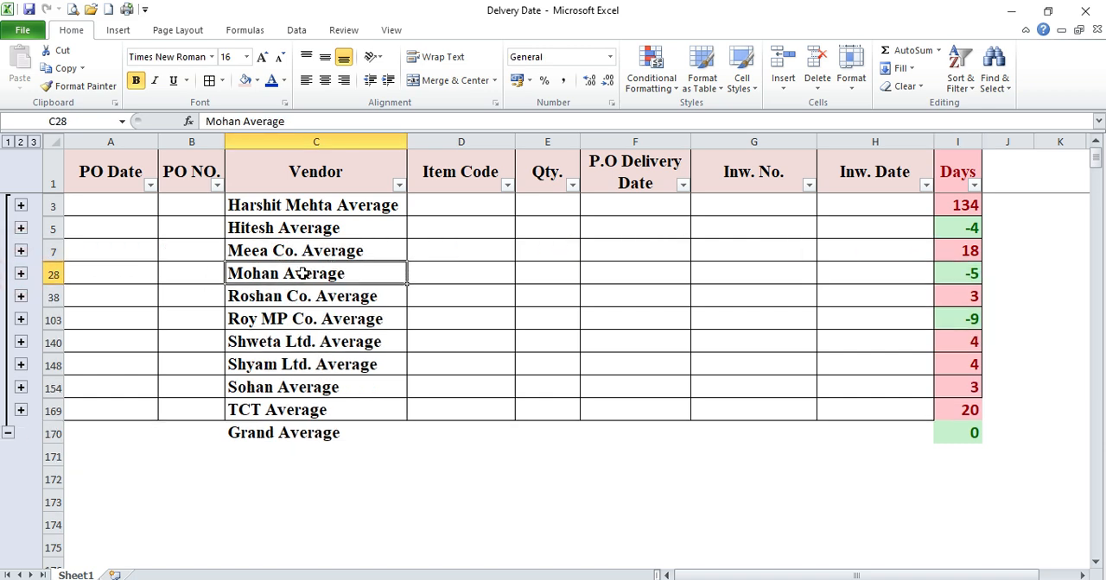
{"action": "left_click", "coordinate": [21, 274]}
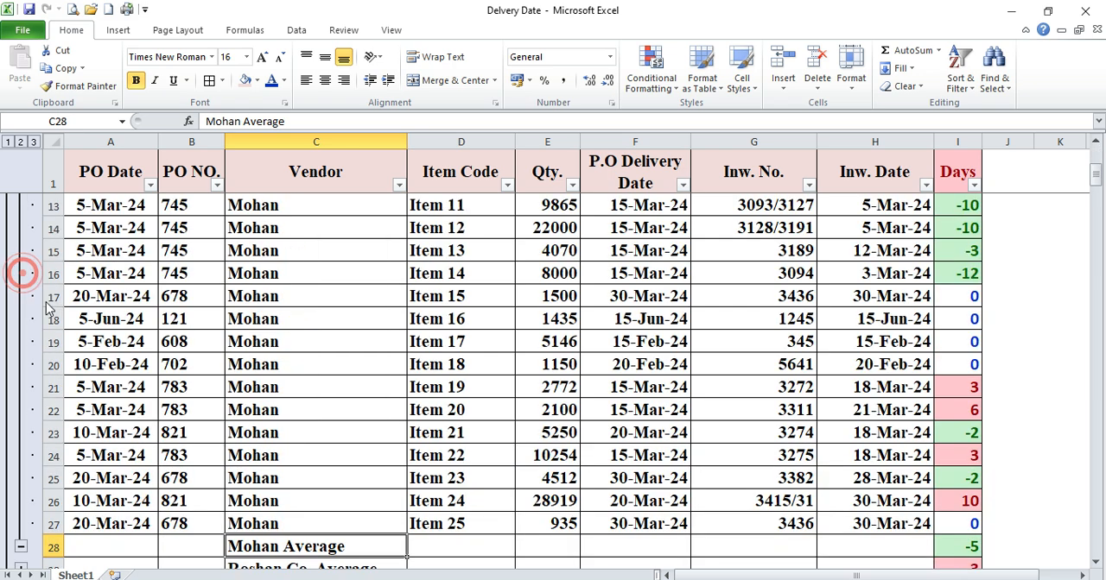
{"action": "scroll", "coordinate": [777, 335], "scroll_direction": "down", "scroll_amount": 3}
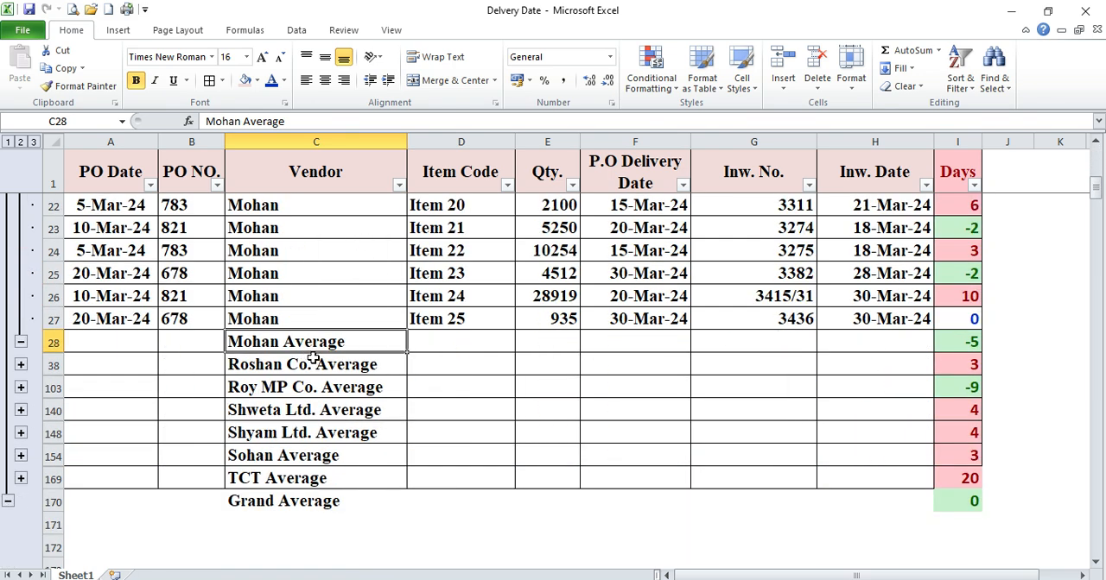
{"action": "left_click", "coordinate": [21, 342]}
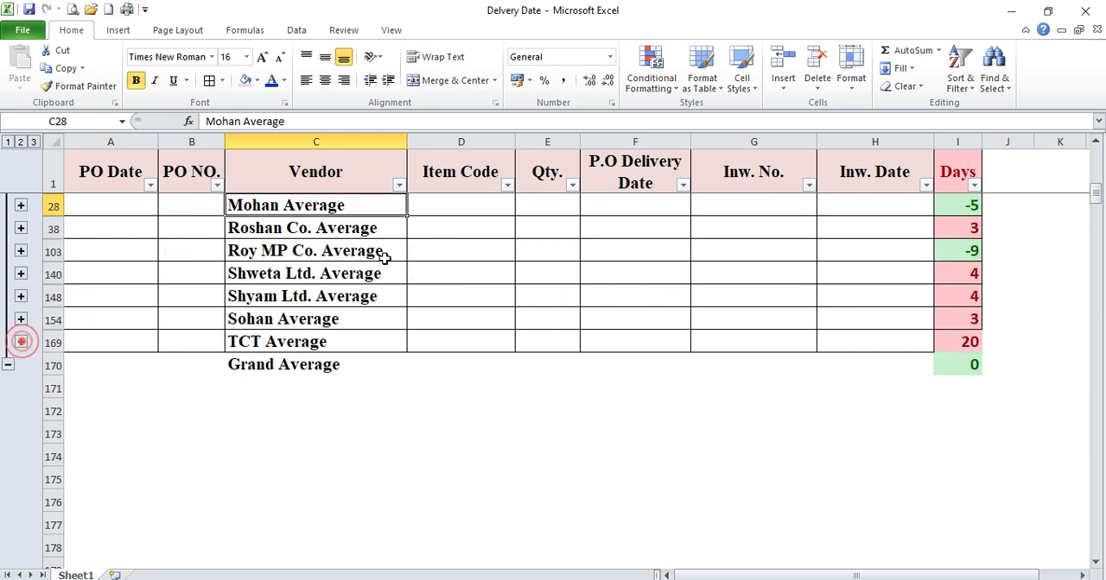
{"action": "scroll", "coordinate": [363, 254], "scroll_direction": "up", "scroll_amount": 1}
Select the vendor average rows 28, 7 and 5 in turn to check each one's average Days
{"action": "left_click", "coordinate": [53, 274]}
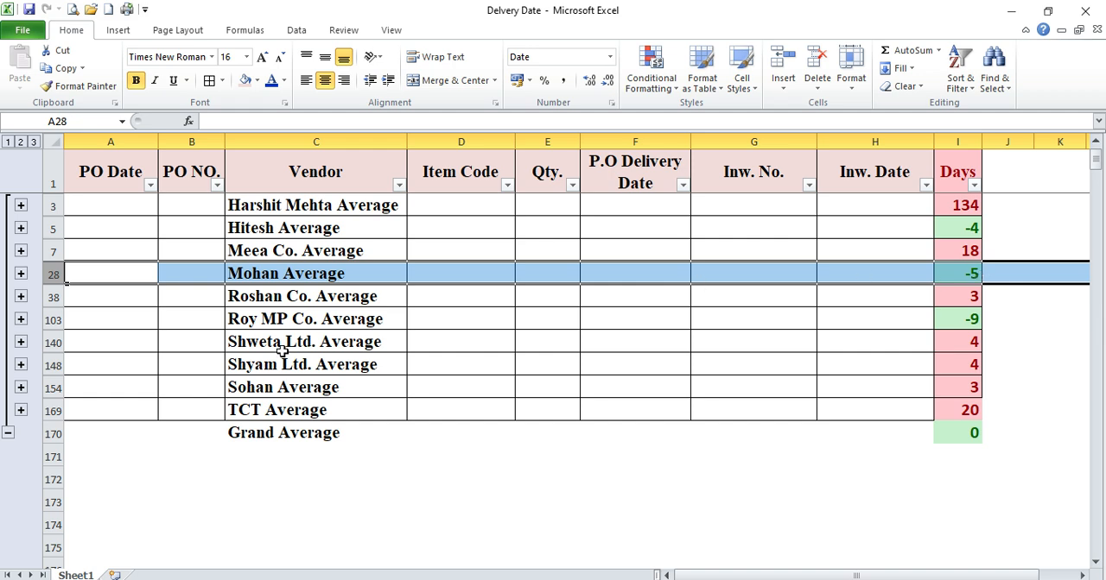
{"action": "left_click", "coordinate": [54, 251]}
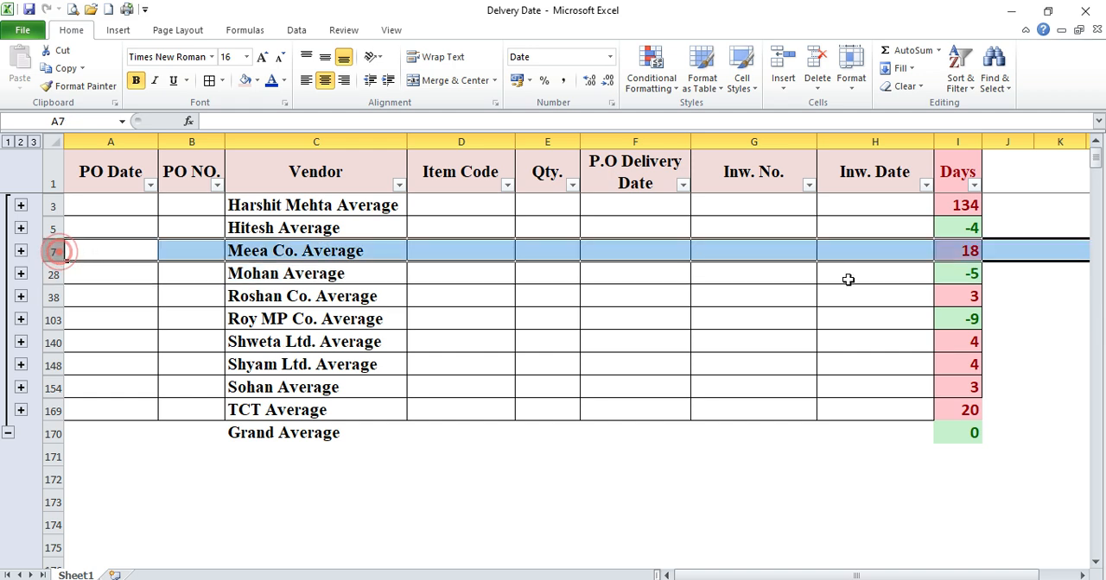
{"action": "left_click", "coordinate": [53, 228]}
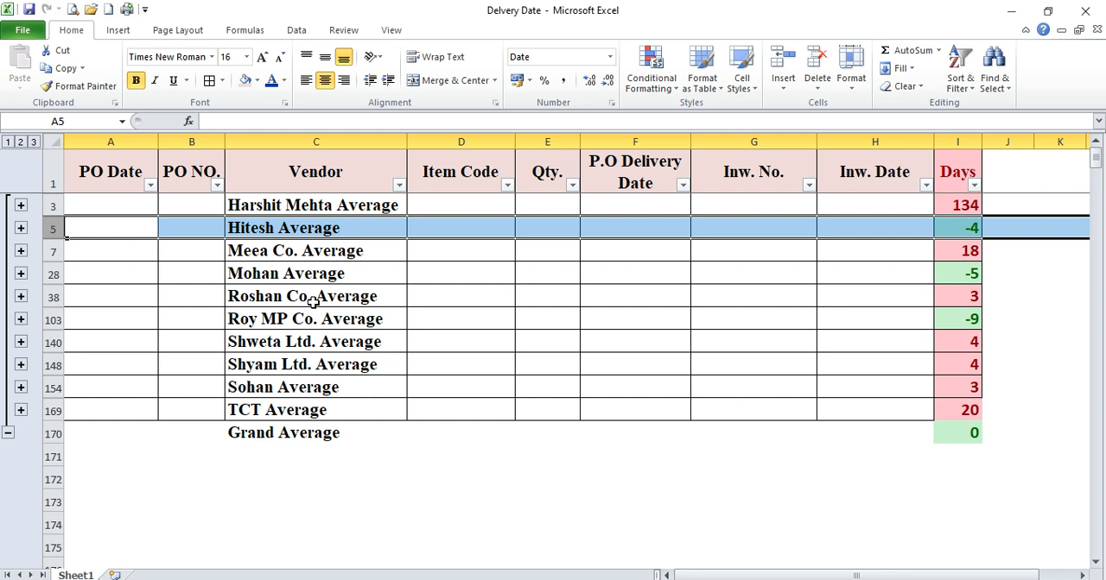
{"action": "left_click", "coordinate": [191, 352]}
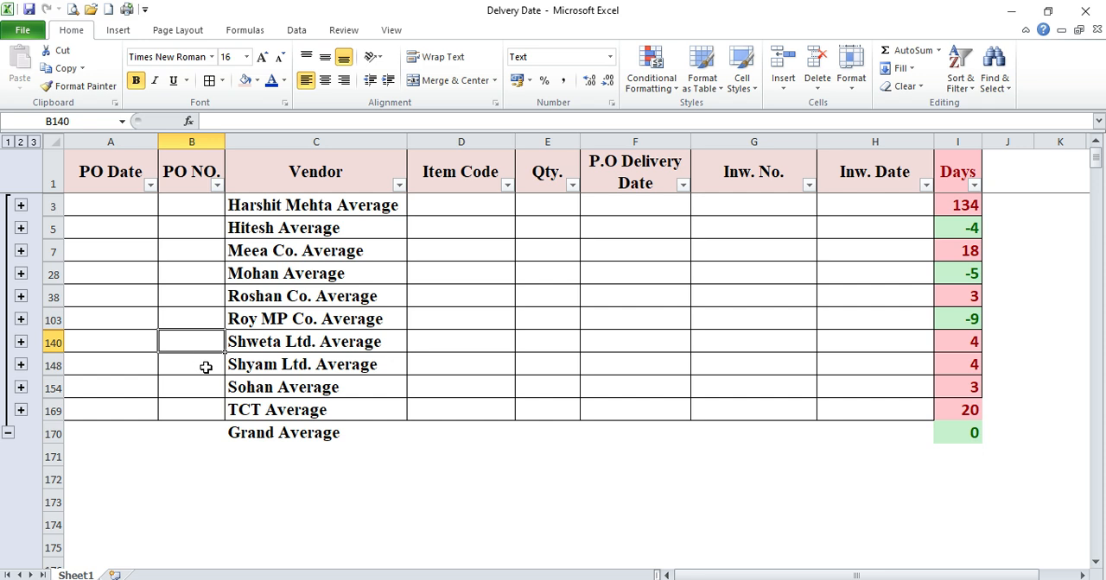
{"action": "key", "text": "alt"}
{"action": "key", "text": "alt"}
{"action": "left_click", "coordinate": [298, 432]}
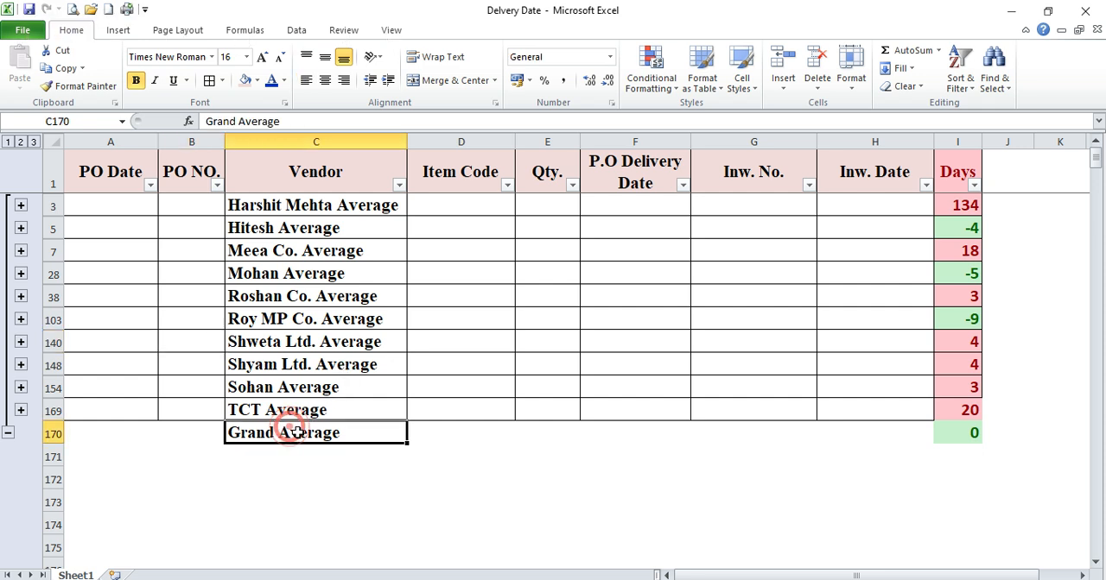
{"action": "left_click", "coordinate": [294, 455]}
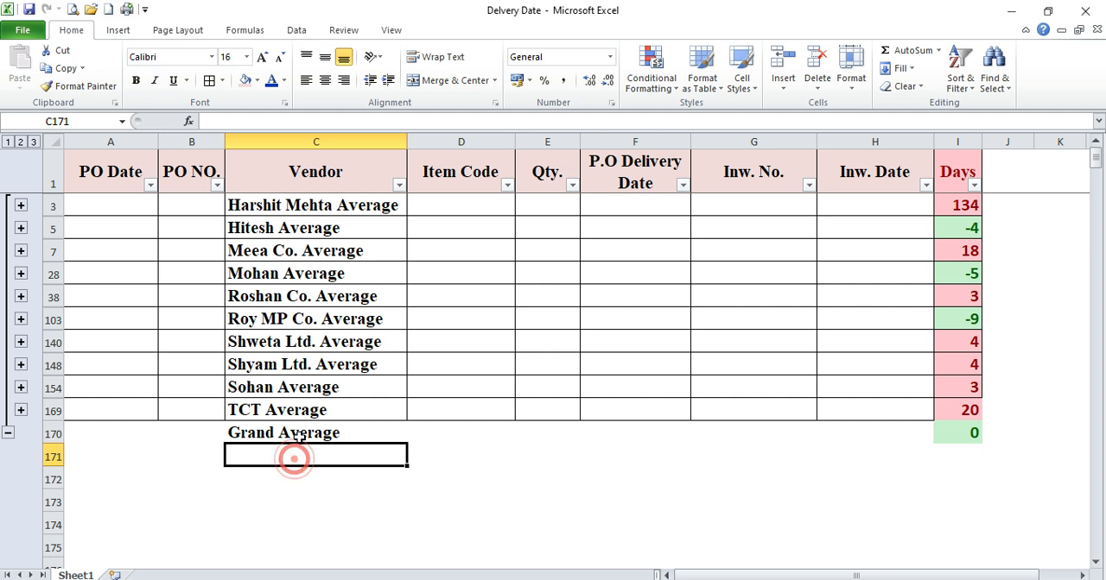
{"action": "left_click", "coordinate": [313, 441]}
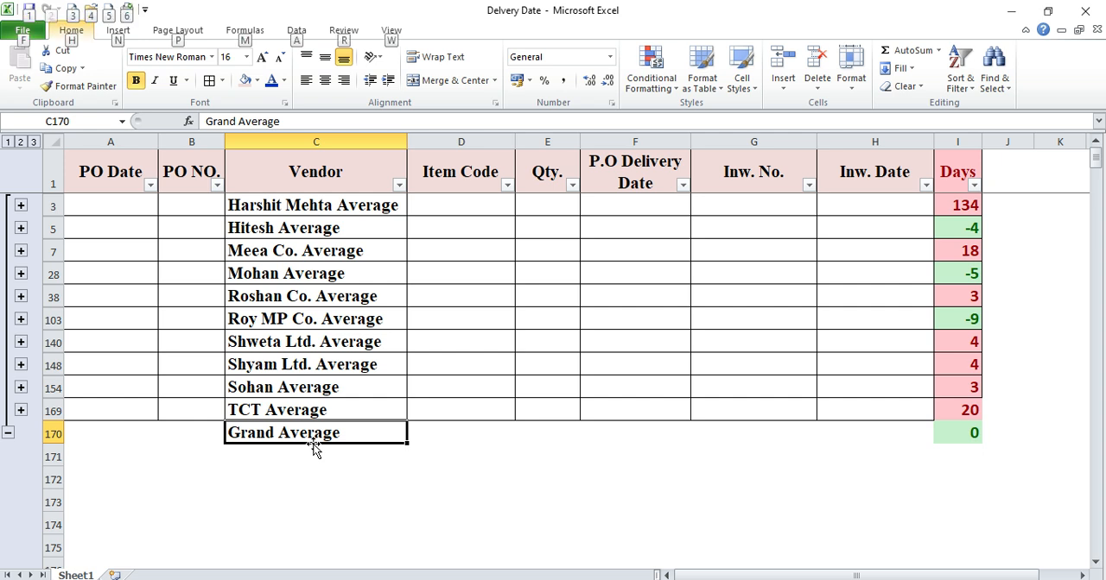
{"action": "left_click", "coordinate": [289, 471]}
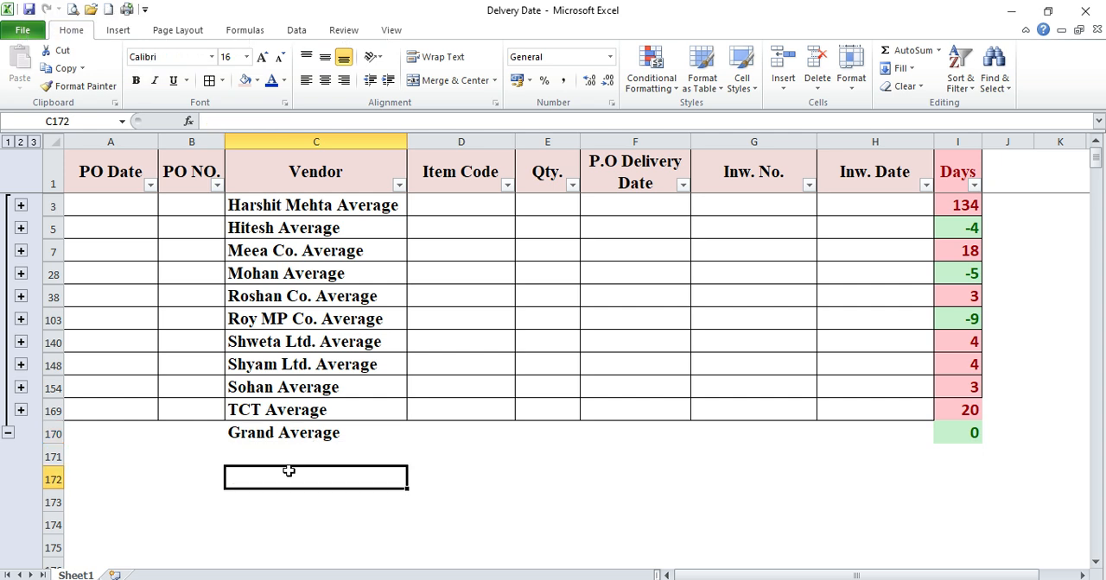
{"action": "left_click", "coordinate": [259, 342]}
{"action": "left_click", "coordinate": [256, 387]}
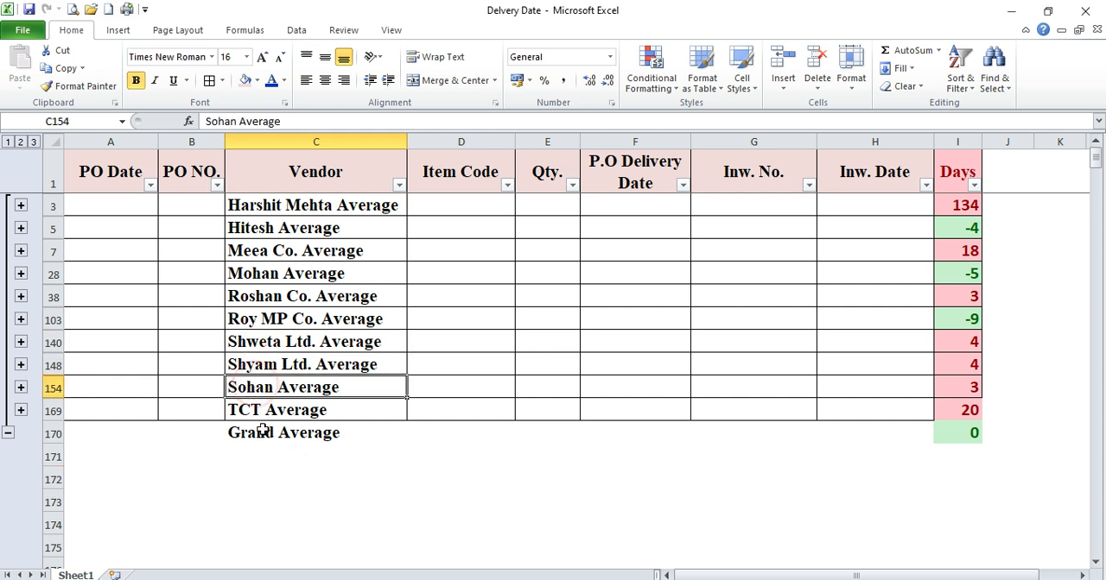
{"action": "left_click", "coordinate": [257, 433]}
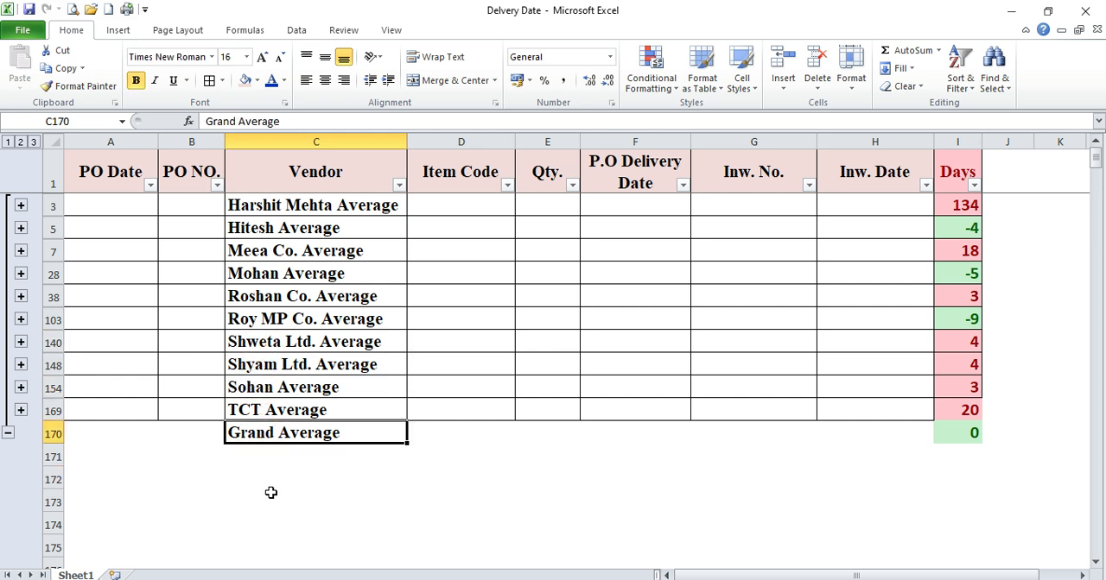